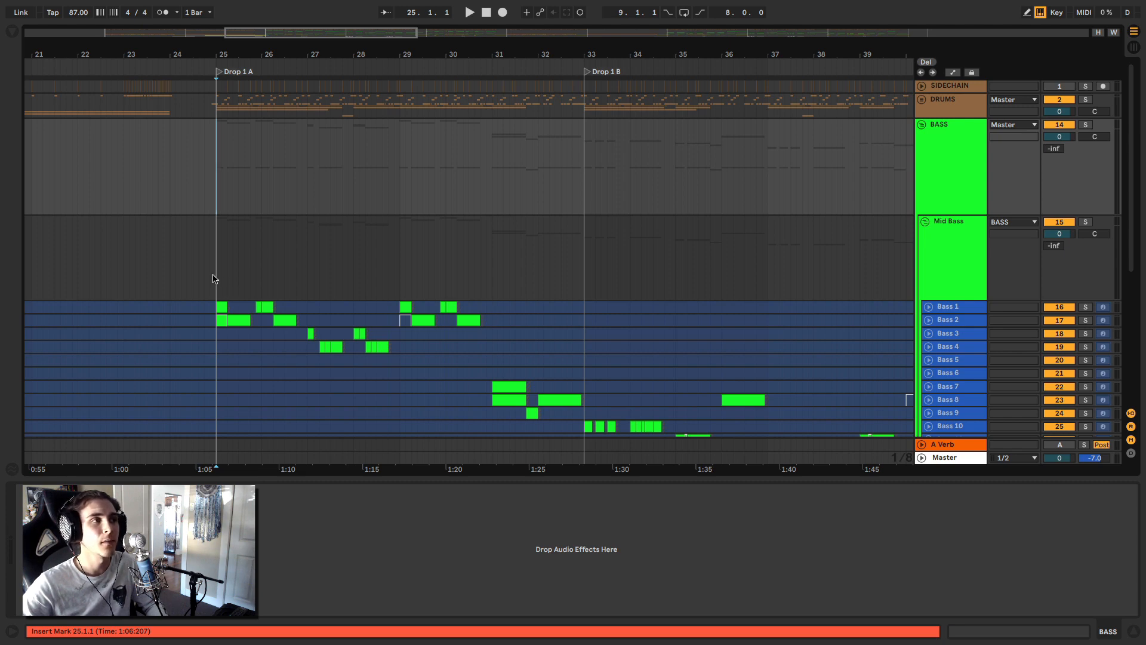
- Play back the start of Drop 1 A from bar 25
click(214, 278)
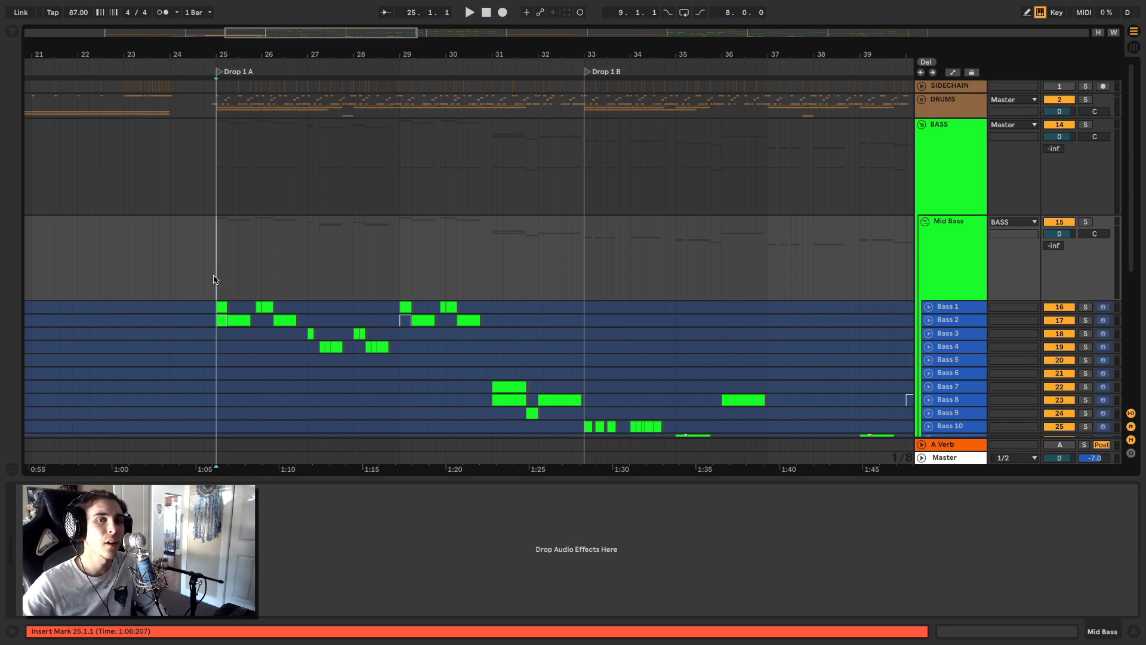
key(space)
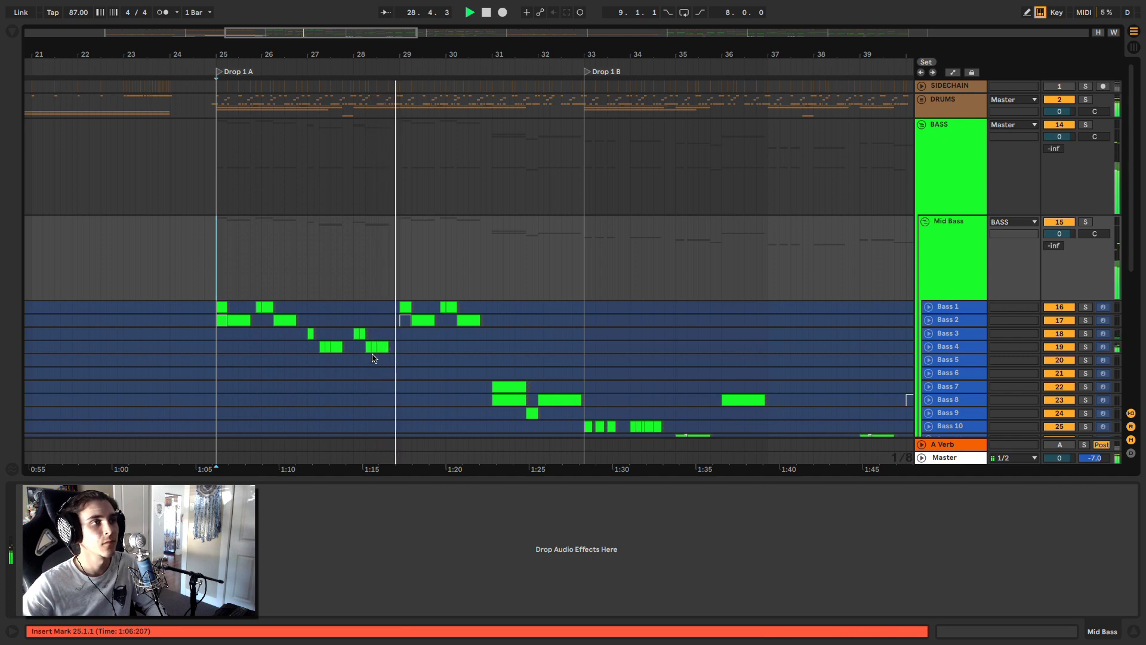
key(space)
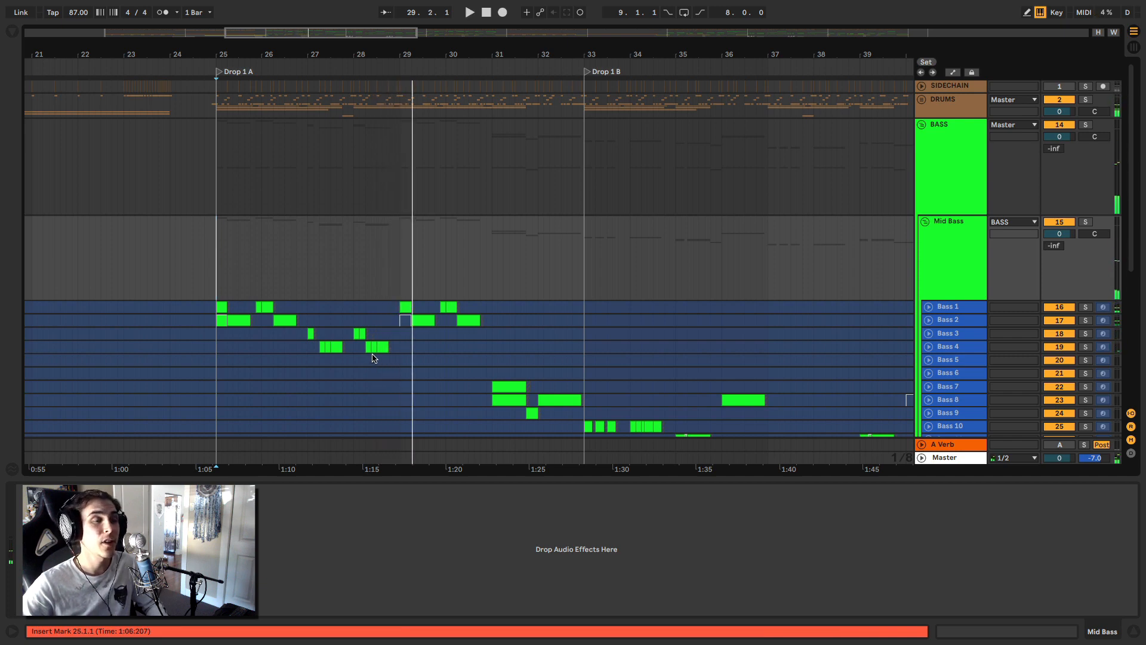
- Examine the Bass 1 to Bass 4 clips in the first four bars of Drop 1 A
click(220, 307)
click(236, 321)
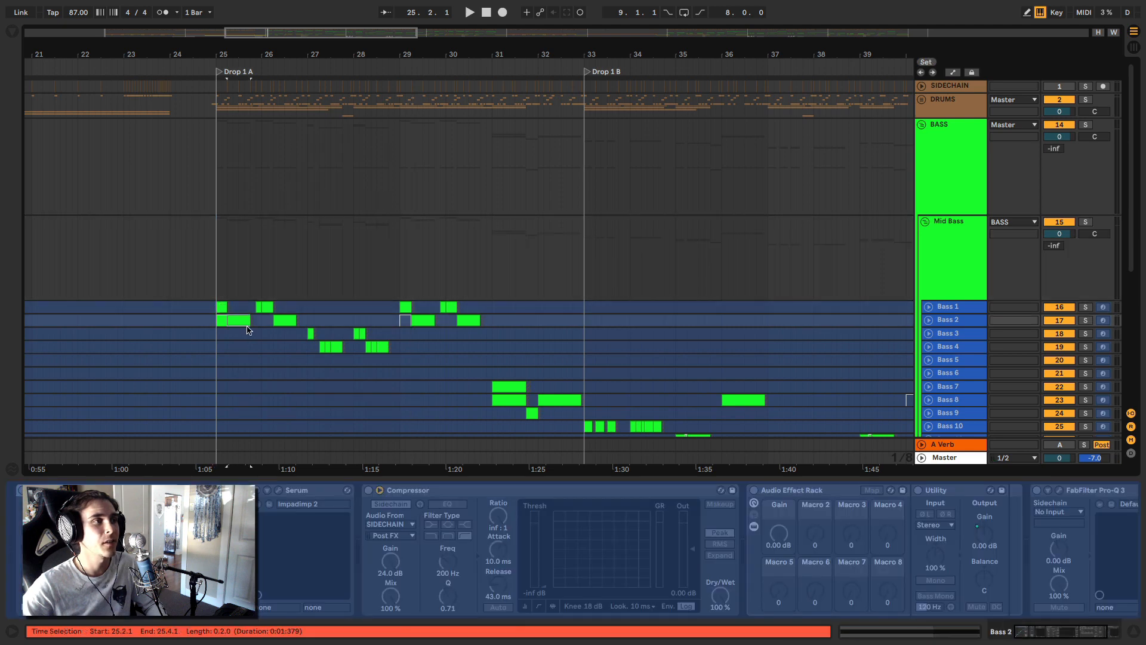
click(285, 320)
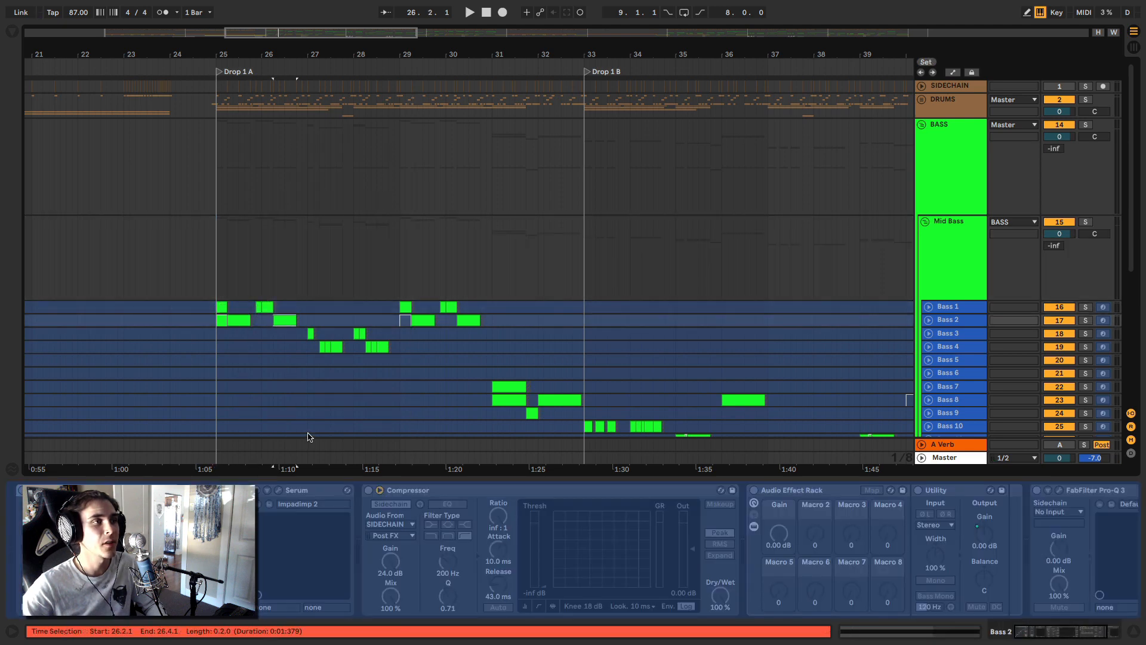
click(311, 332)
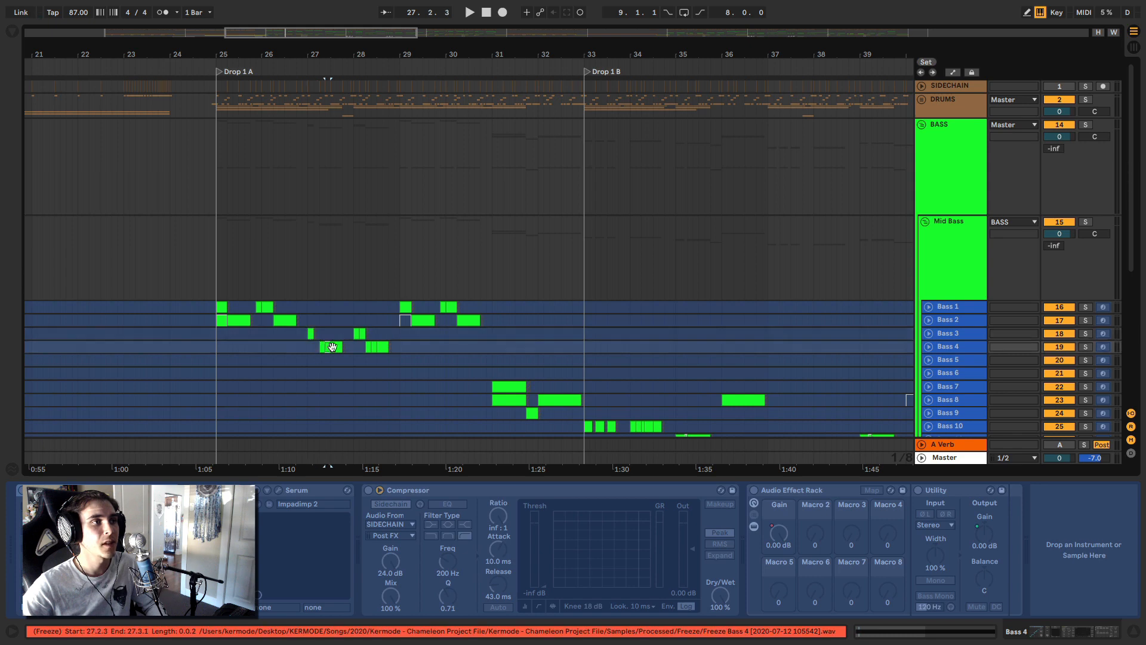
click(360, 333)
click(374, 347)
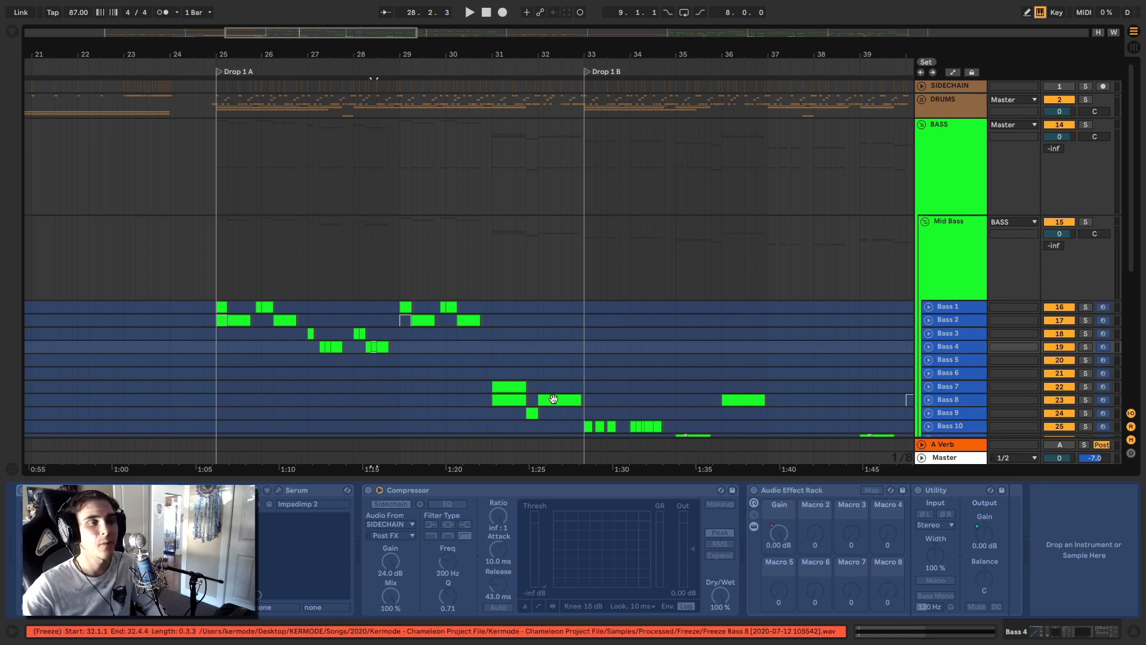
- Examine the Mid Bass clips across Drop 1 B and play back Drop 1 C from bar 41
drag(638, 52, 484, 12)
drag(469, 254, 583, 254)
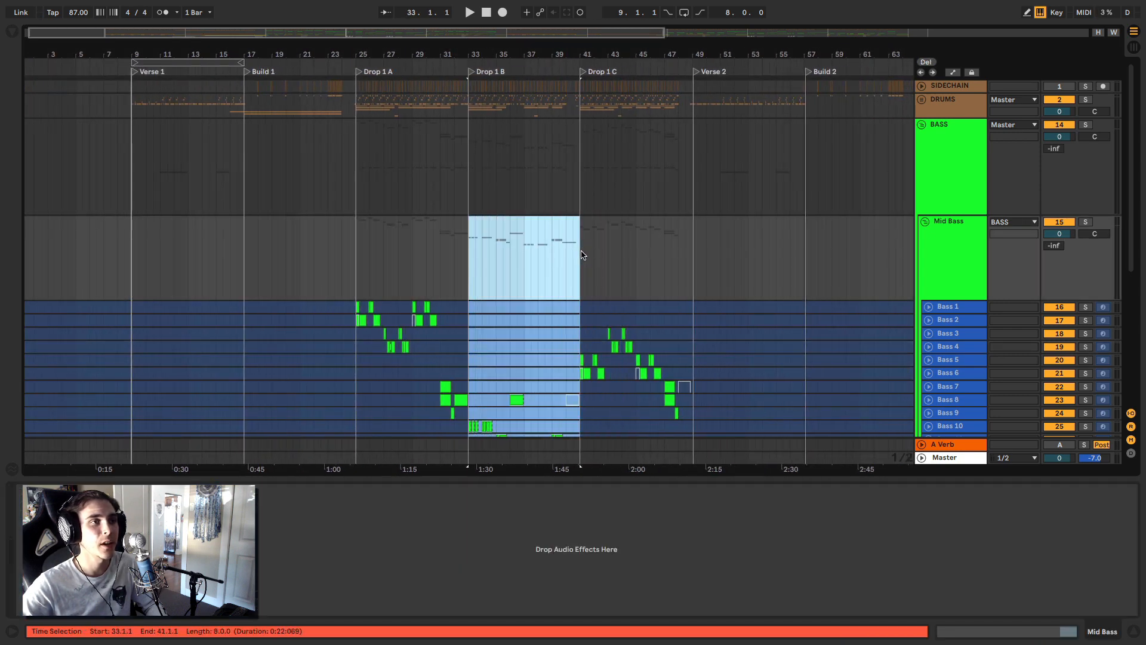
scroll(582, 254, down, 1)
click(586, 236)
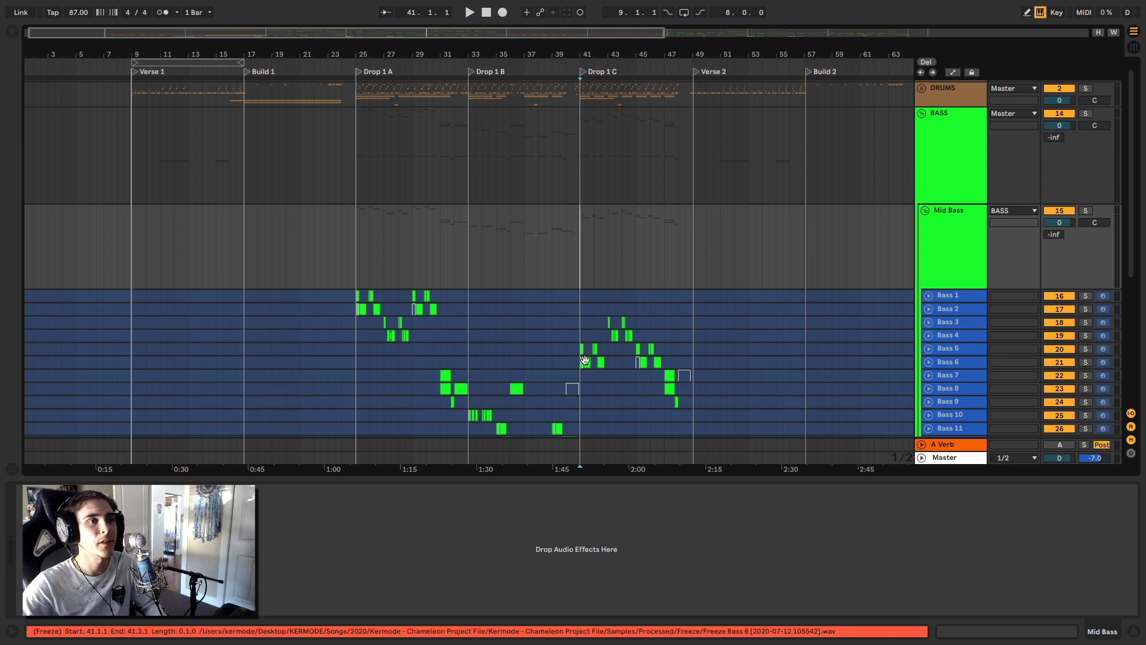
key(space)
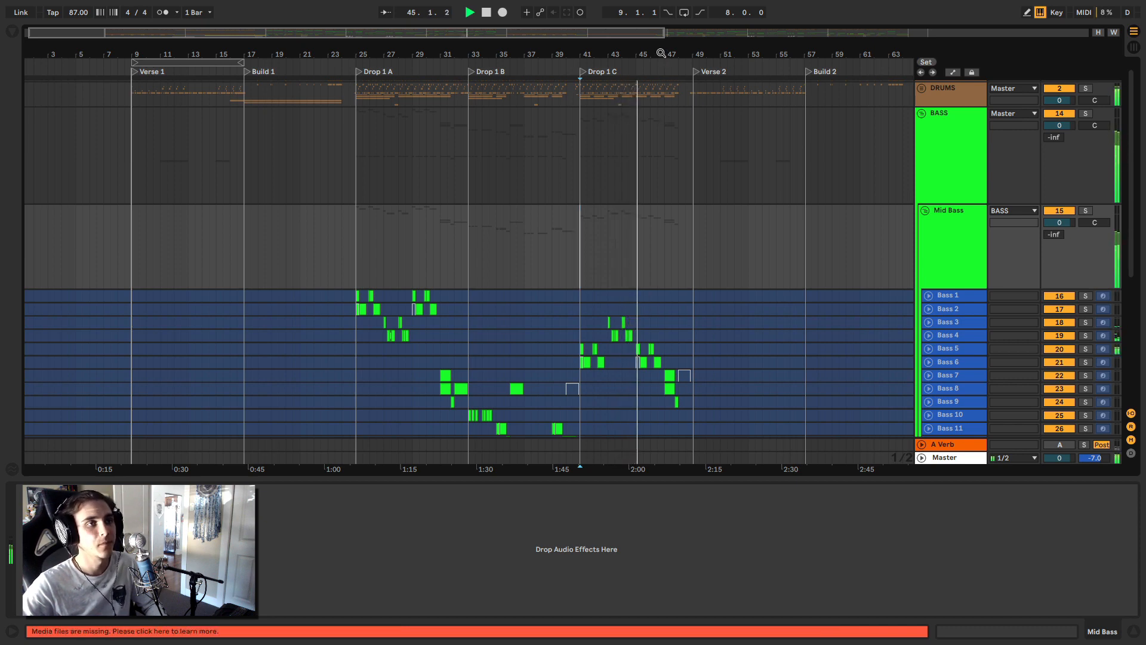
- Compare the Mid Bass arrangement of Drop 2 A, 2 B and 2 C with the first drop's sections
drag(660, 53, 660, 18)
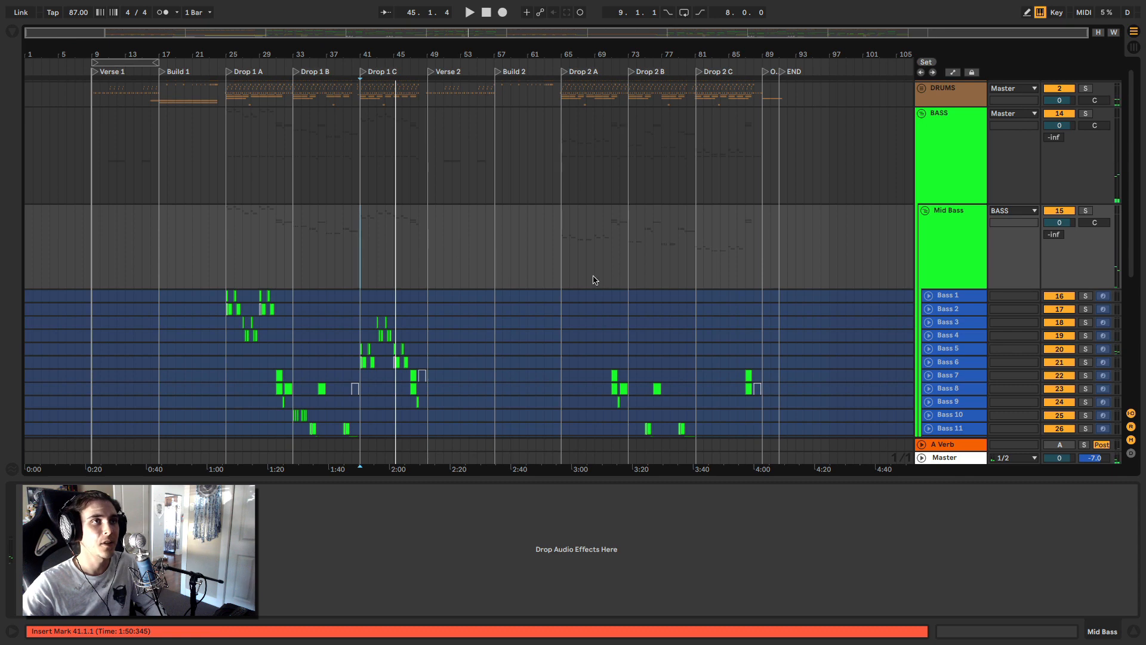
drag(561, 271, 626, 263)
key(Right)
key(Right)
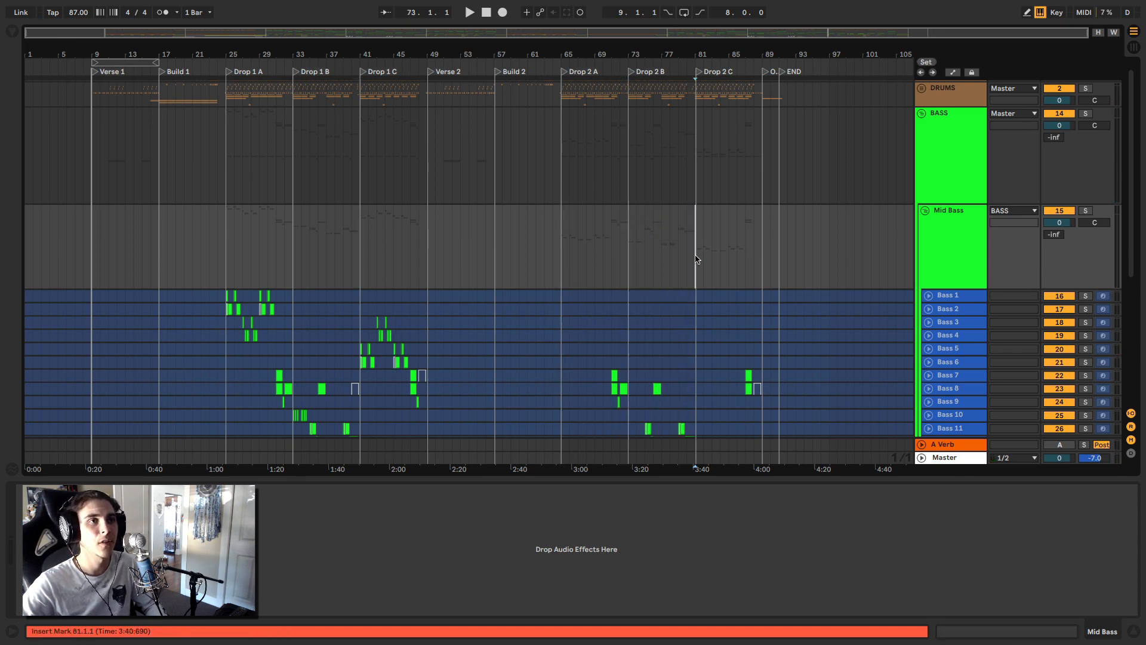
drag(299, 253, 384, 248)
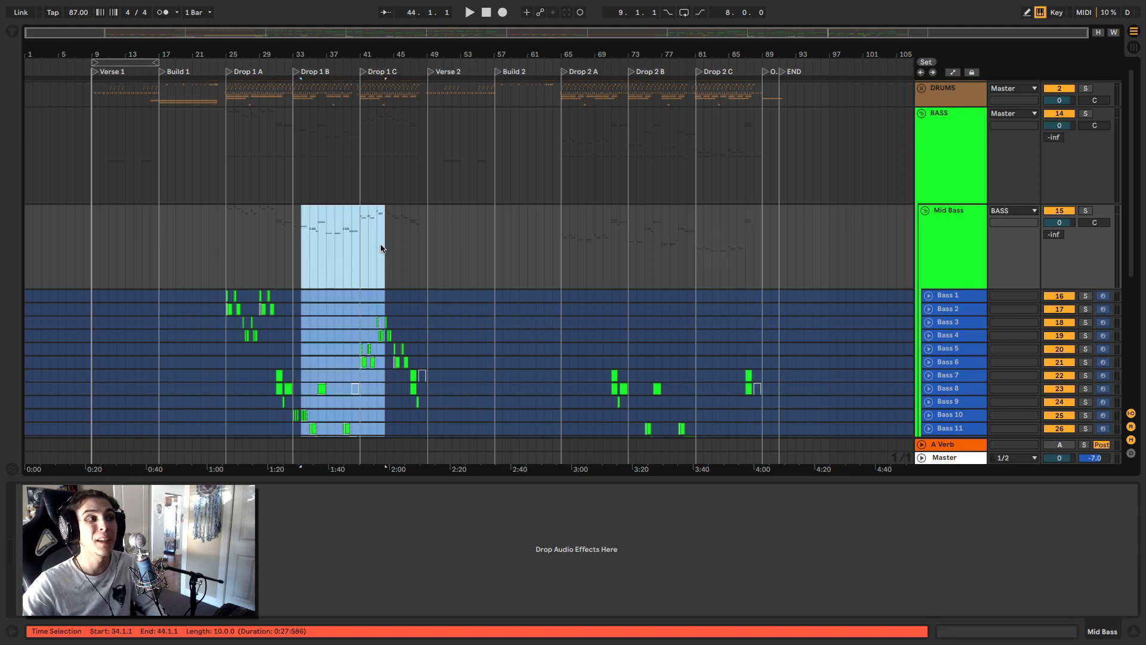
drag(626, 253, 693, 253)
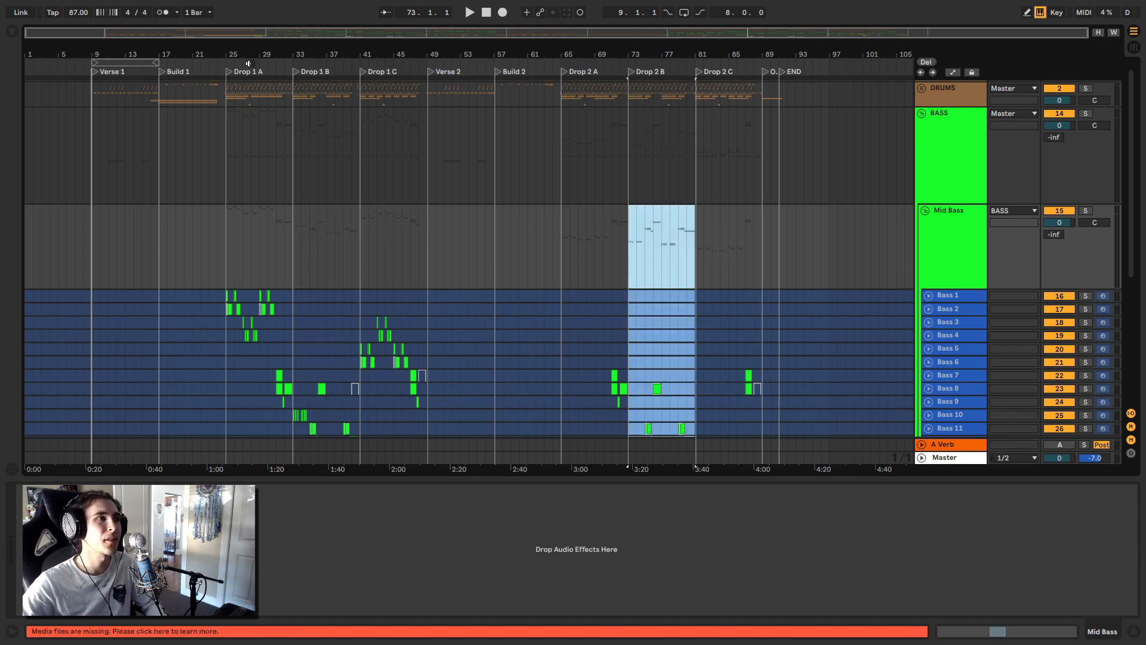
- Play back the openings of Drop 1 A and Drop 1 C to compare their bass sounds
drag(228, 55, 261, 307)
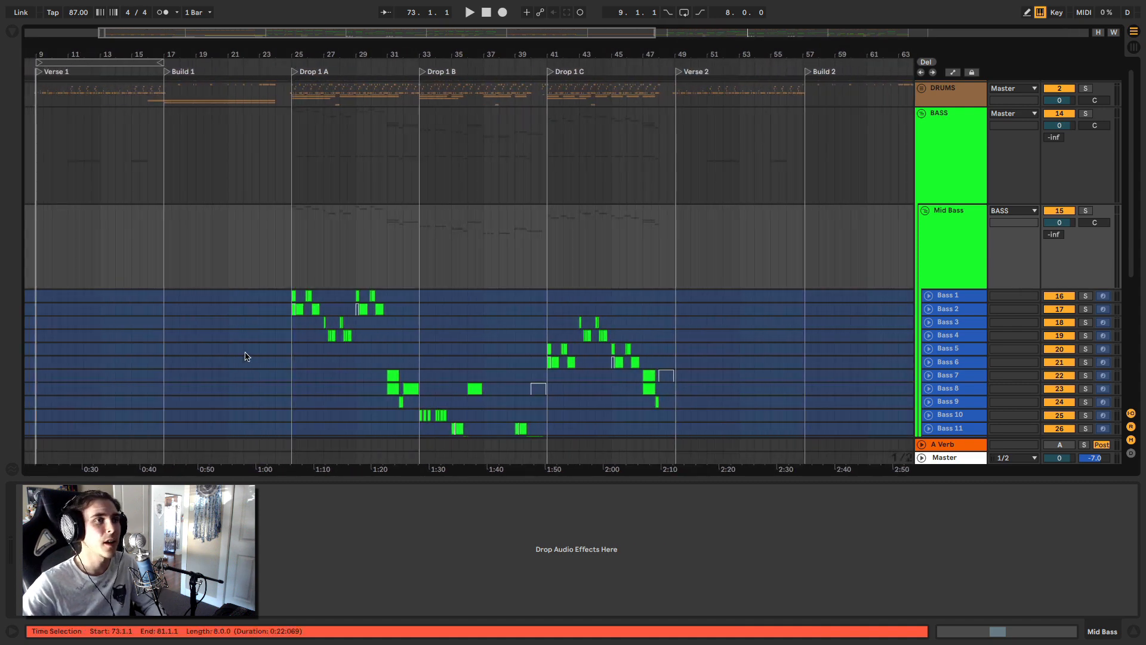
drag(291, 254, 332, 252)
key(space)
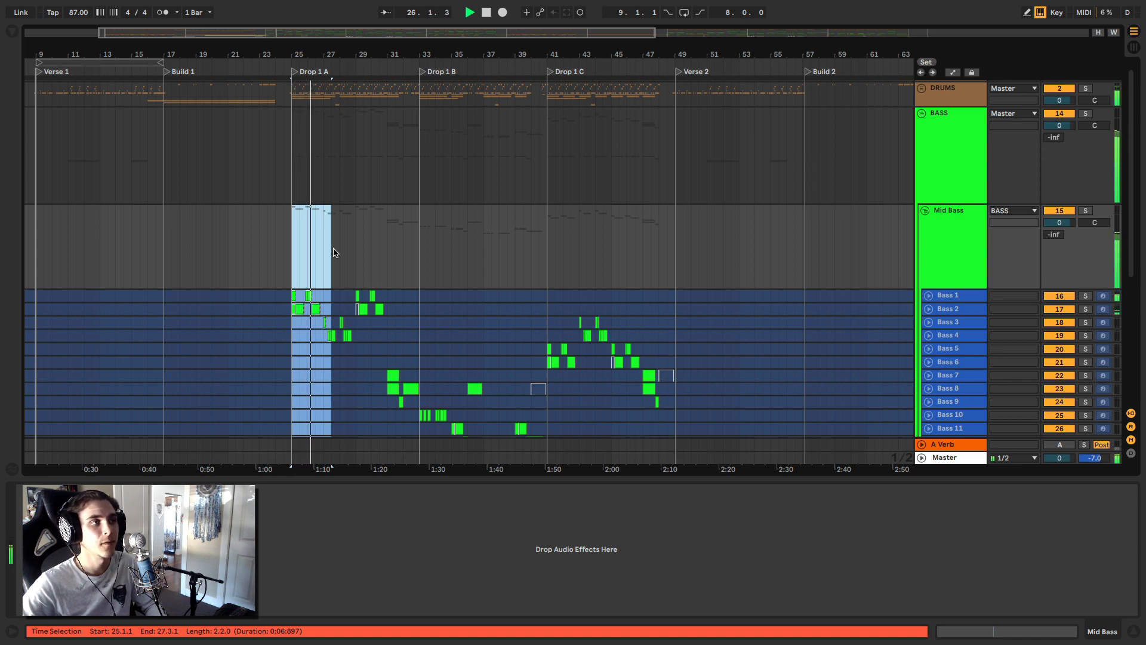
key(space)
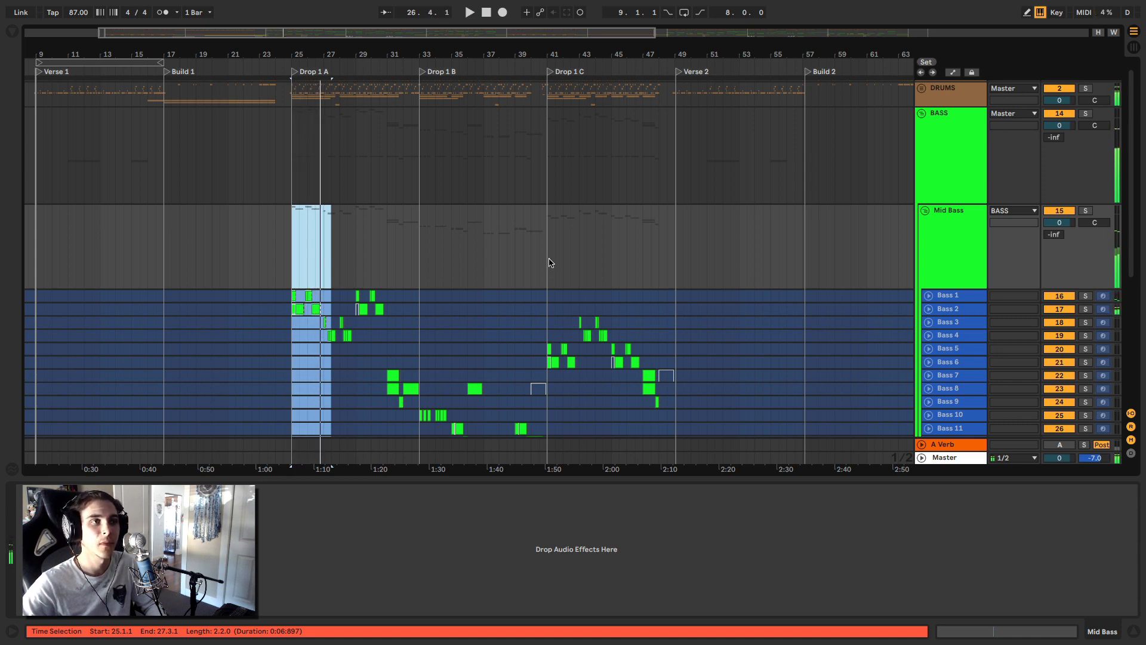
click(548, 258)
key(space)
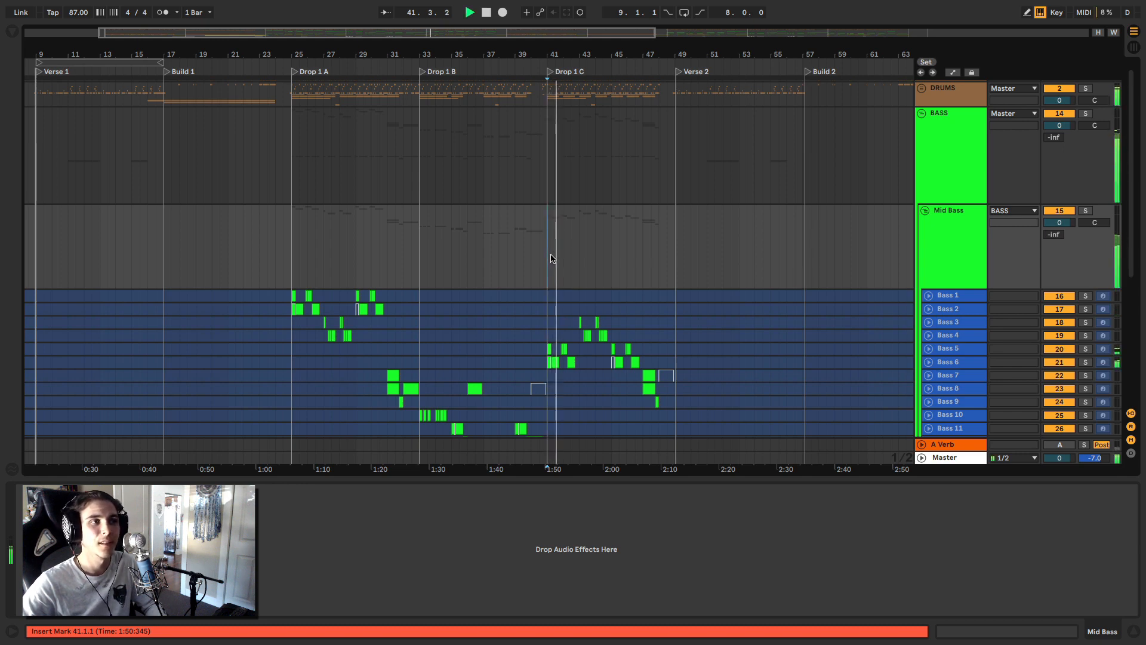
key(space)
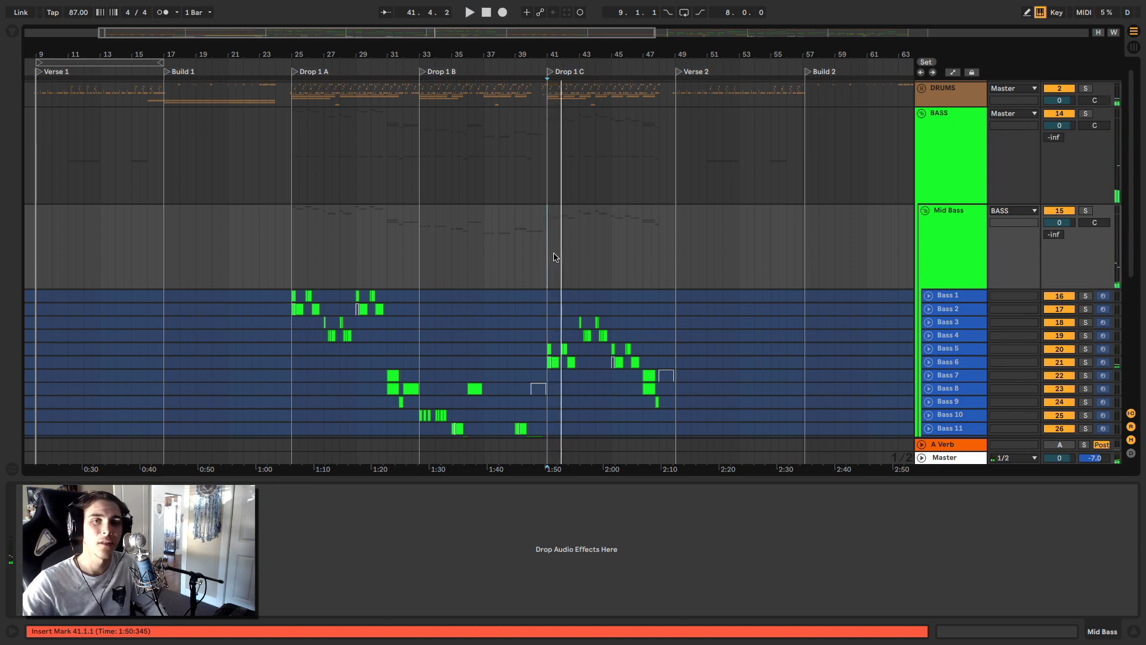
- Duplicate the eight bars of Drop 1 A (bars 25 to 33) as time directly after it, shifting the following sections
drag(292, 241, 420, 228)
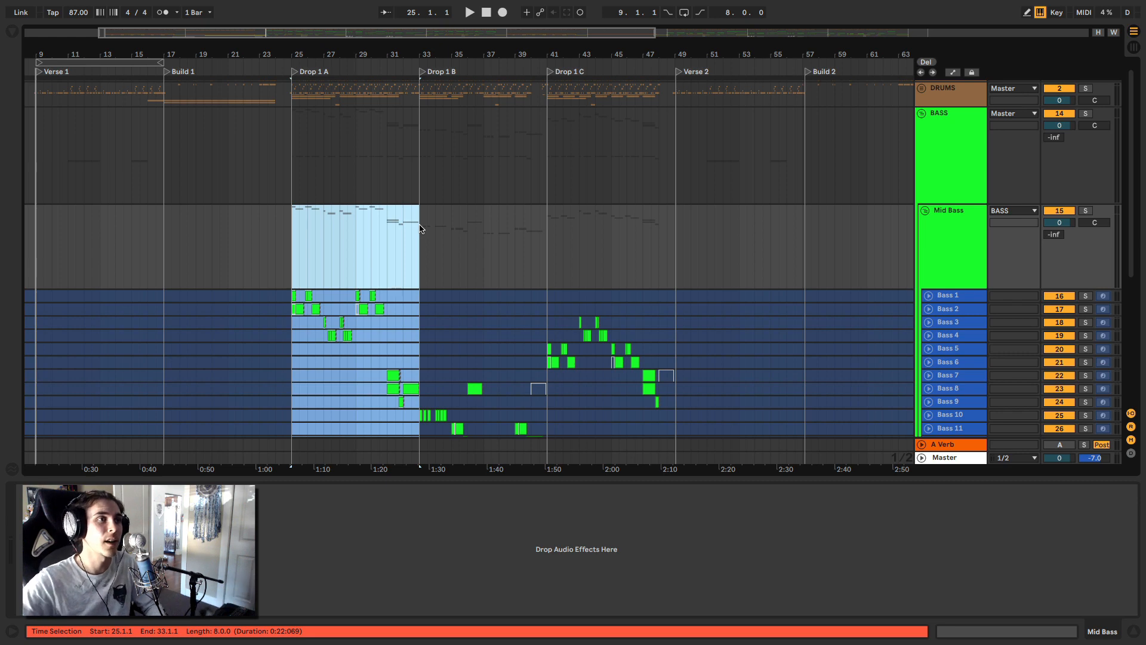
key(ctrl+d)
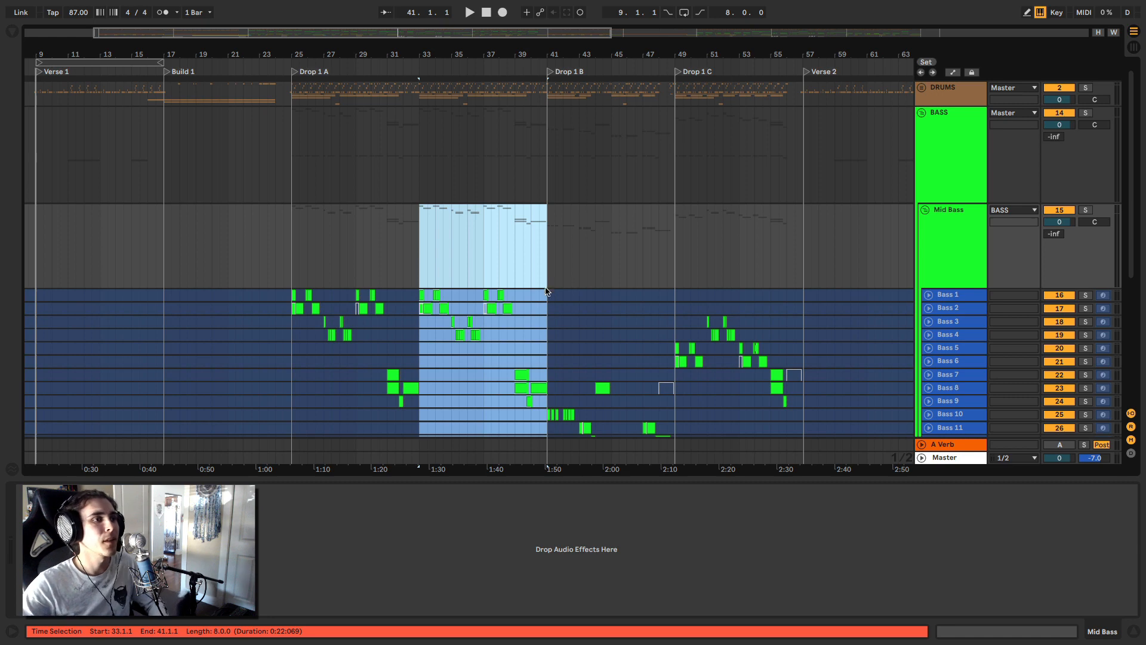
- Move the Bass 7, Bass 8 and Bass 9 tracks directly below Bass 4
click(951, 374)
shift+click(948, 400)
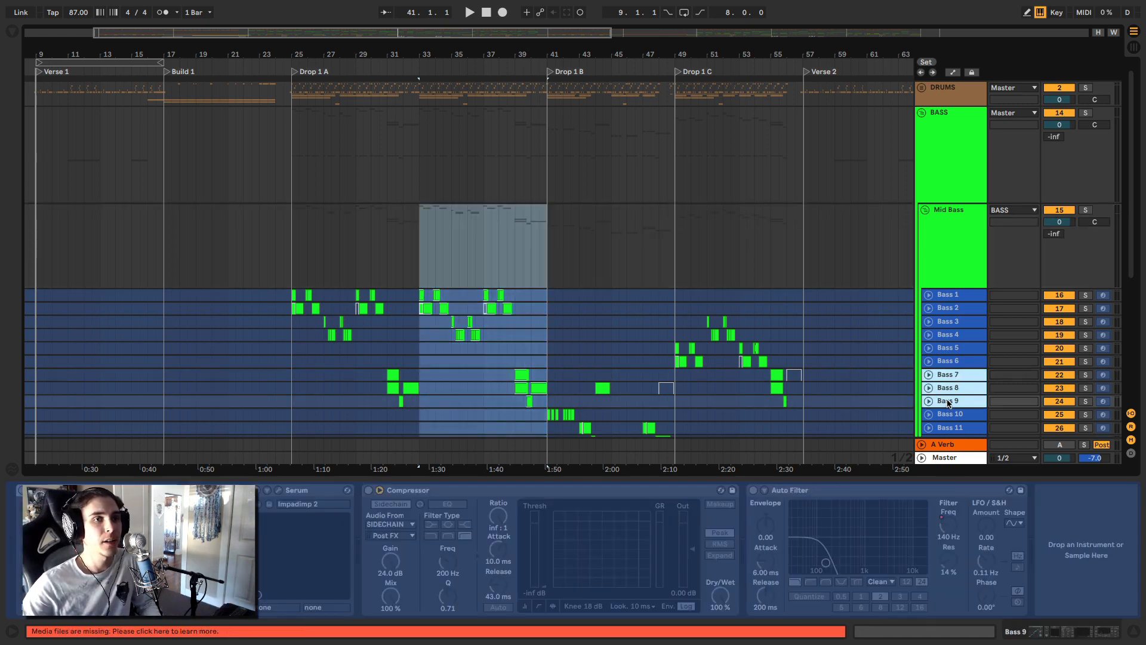
drag(948, 371, 950, 345)
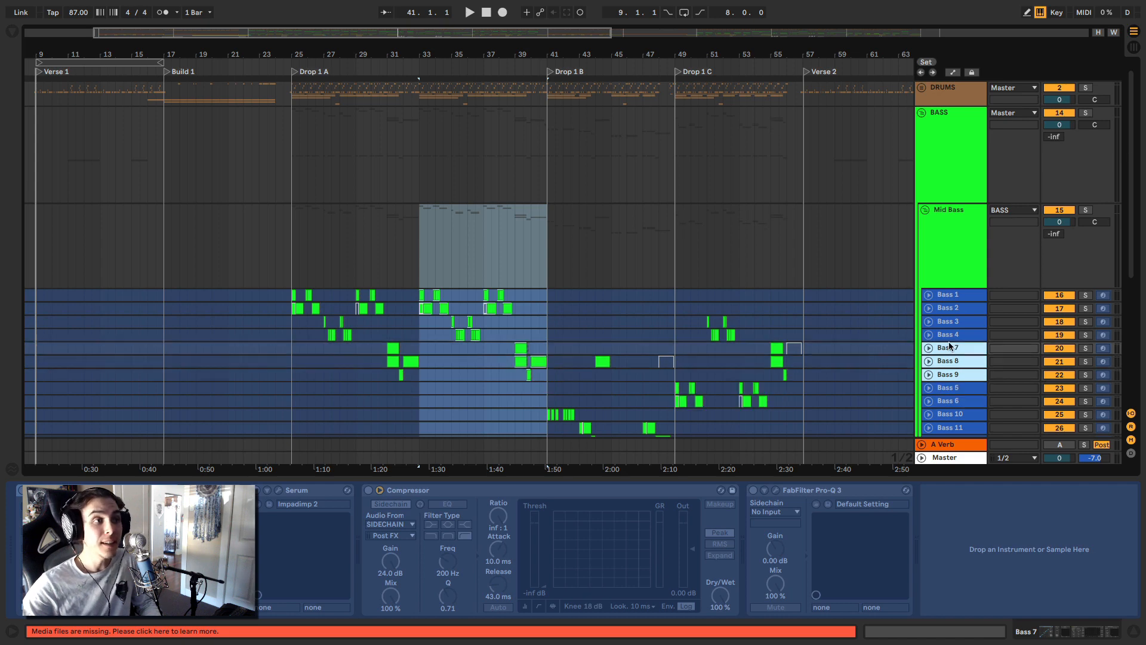
- Duplicate the Bass 1 to 4 and Bass 7 to 9 tracks together
click(948, 376)
shift+click(946, 295)
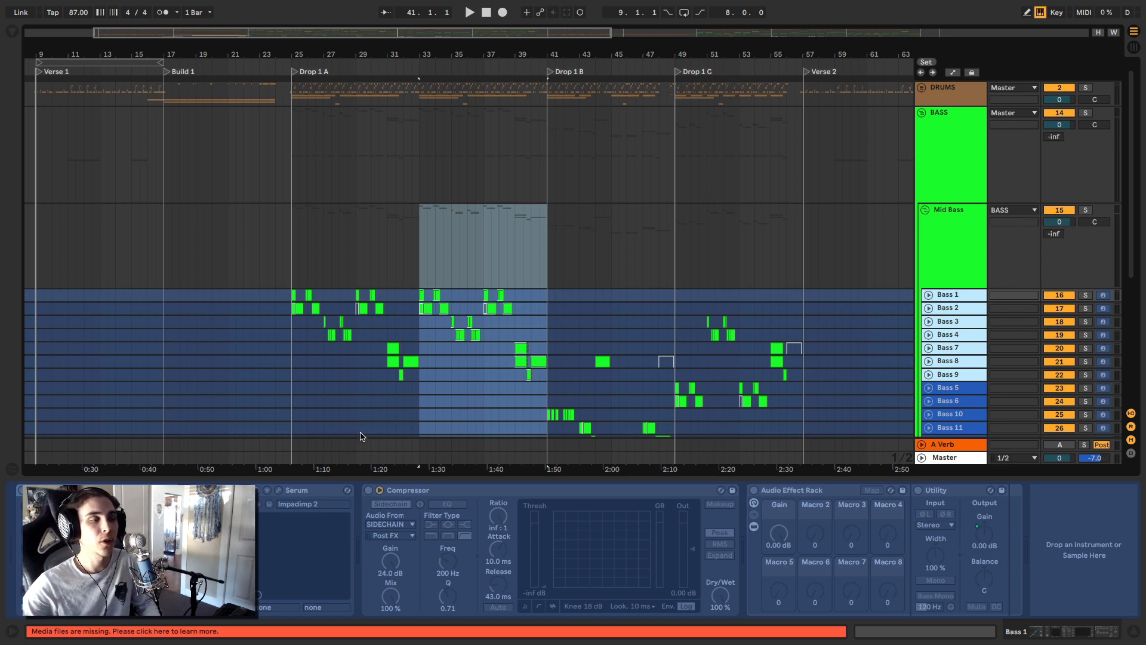
key(ctrl+d)
scroll(285, 358, down, 4)
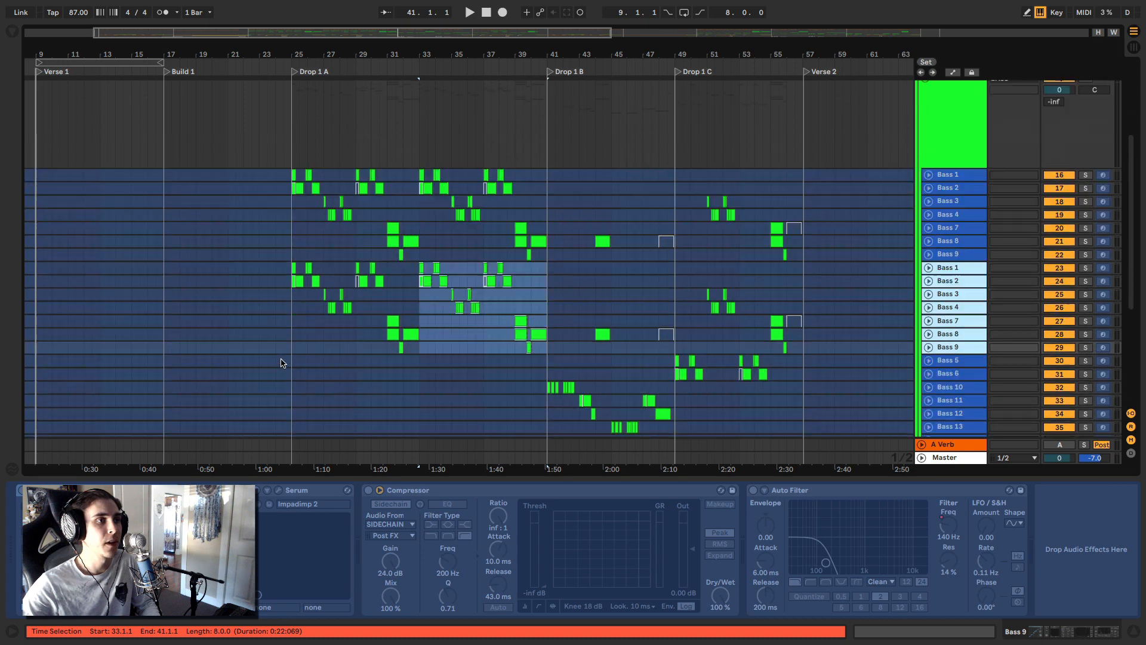
- Delete the bars 25 to 33 clips from the duplicated bass tracks and the bars 33 to 41 clips from the original ones
drag(291, 267, 419, 352)
drag(420, 174, 547, 258)
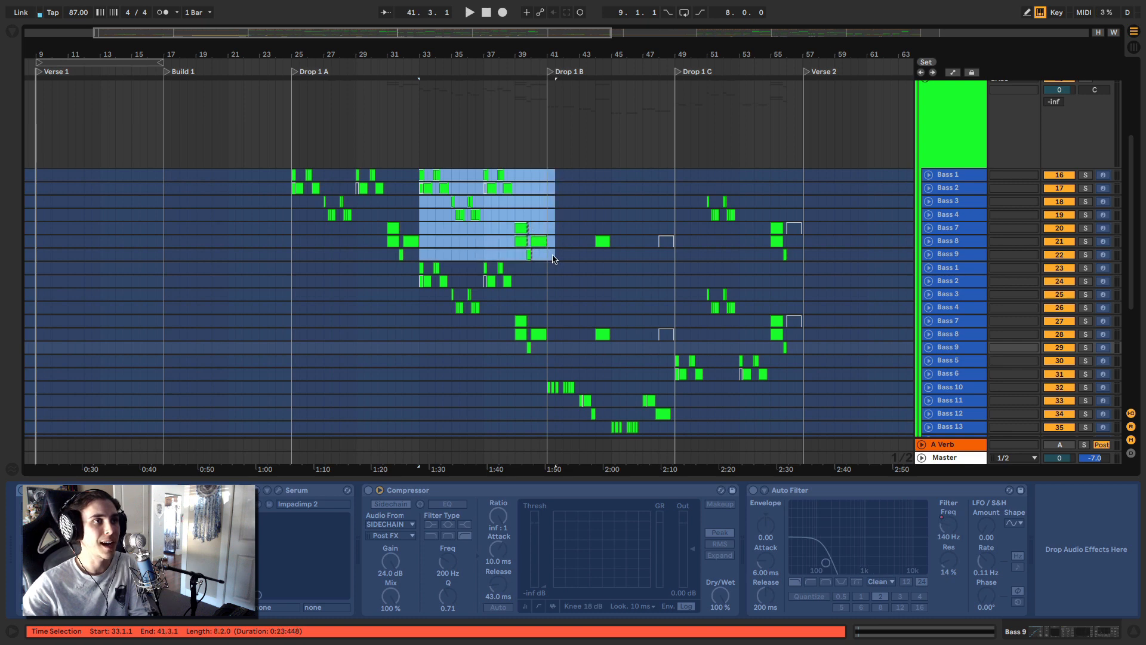
key(Delete)
click(411, 279)
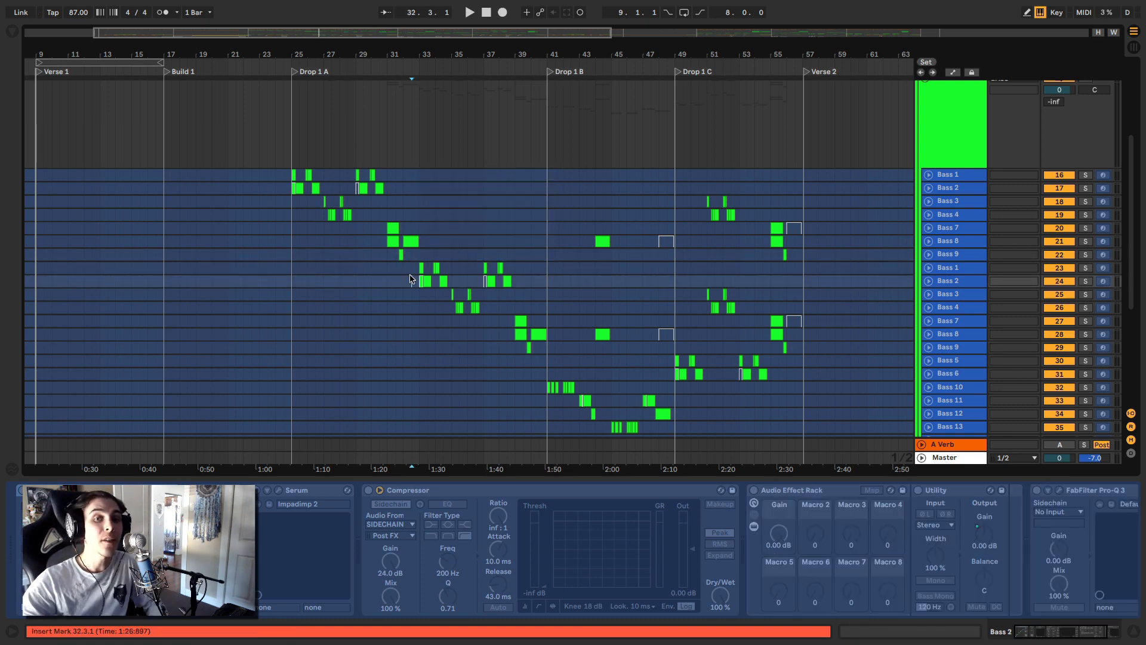
- Unfreeze the duplicated Bass 1 track
click(949, 268)
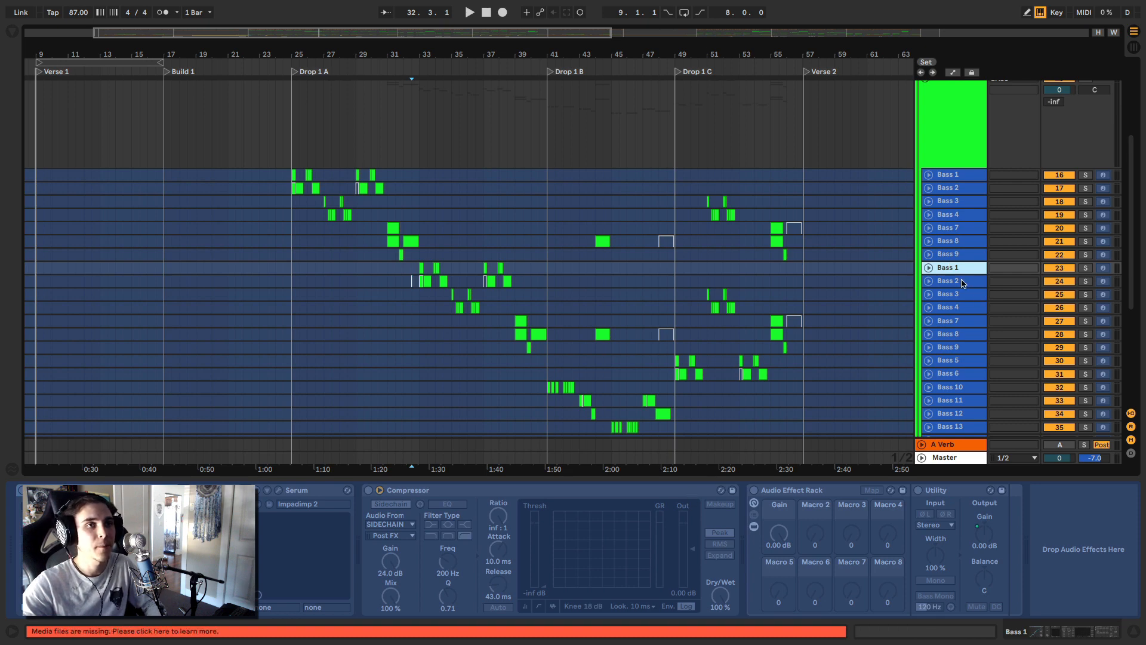
right_click(941, 268)
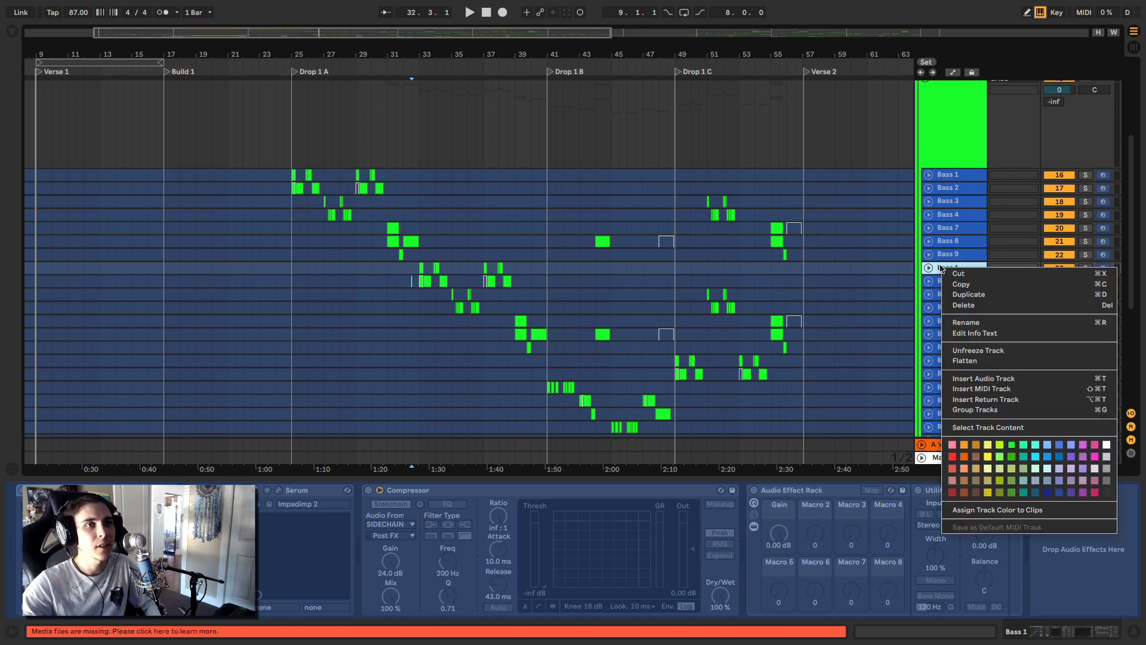
click(956, 352)
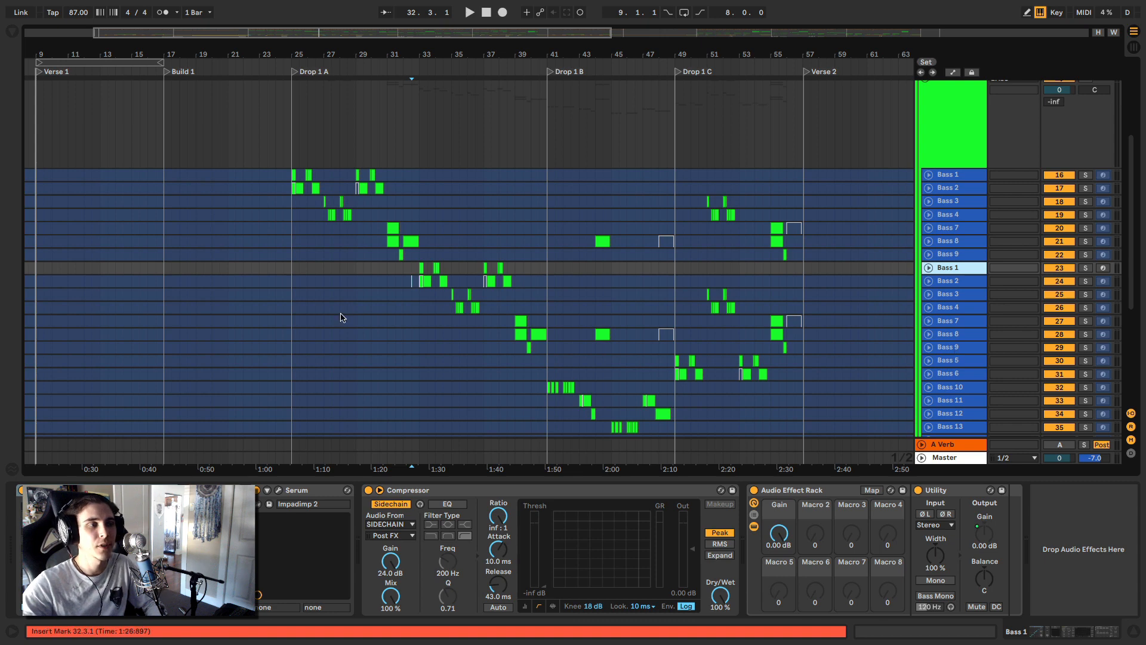
- Open Serum on the duplicated Bass 1 track and examine its effects chain from distortion down to the compressor
click(418, 269)
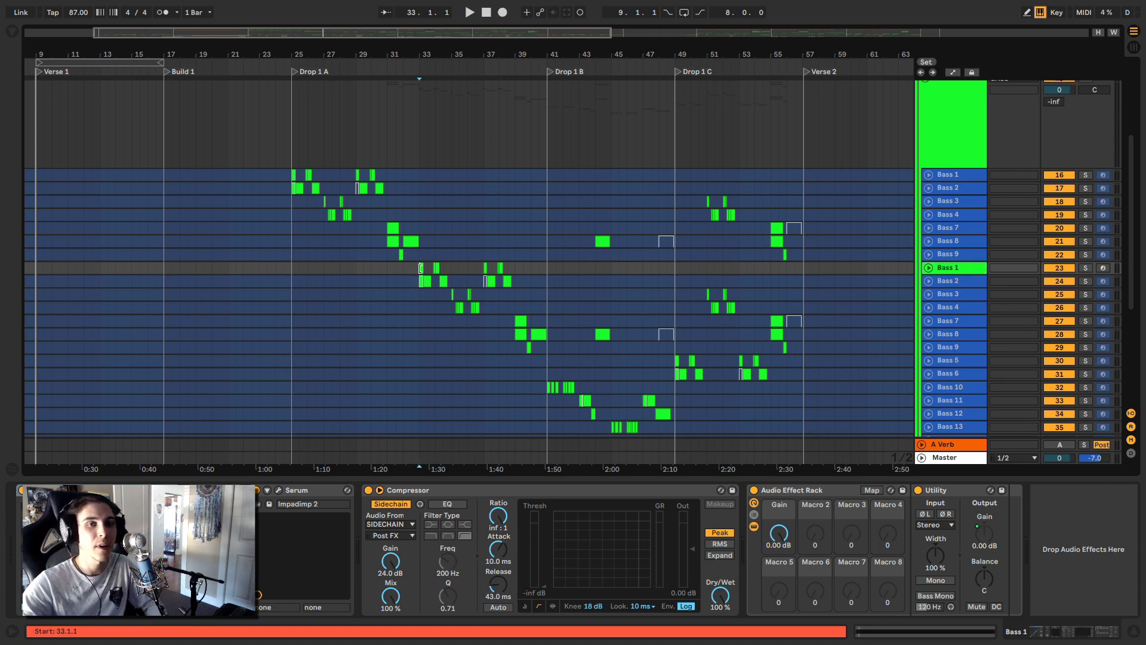
click(279, 490)
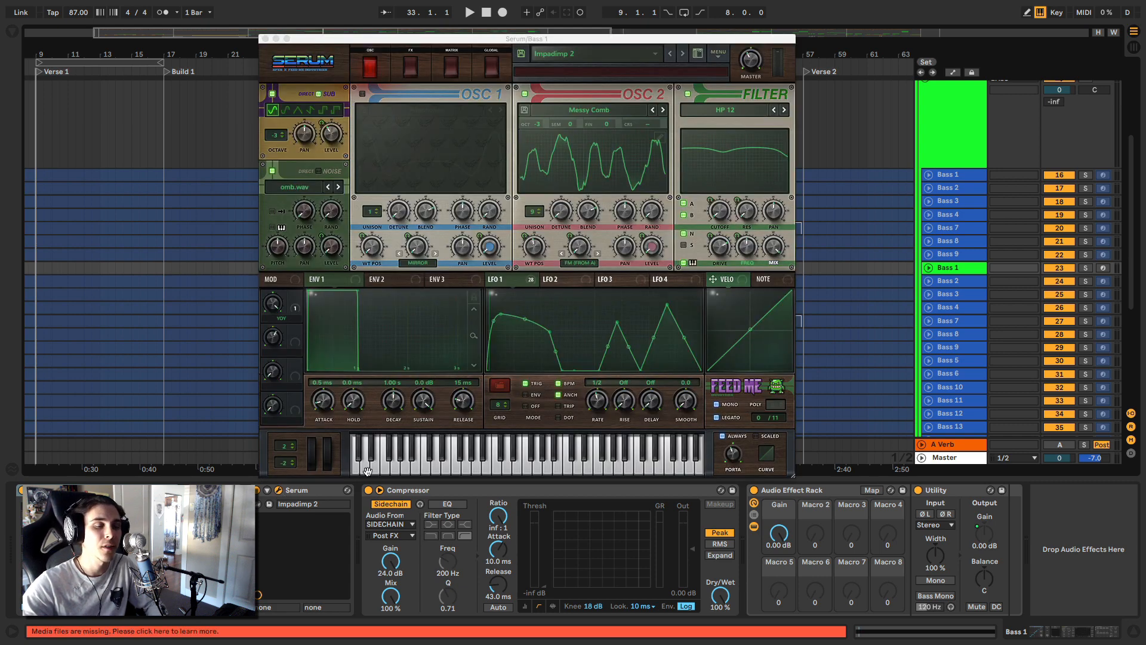
click(401, 311)
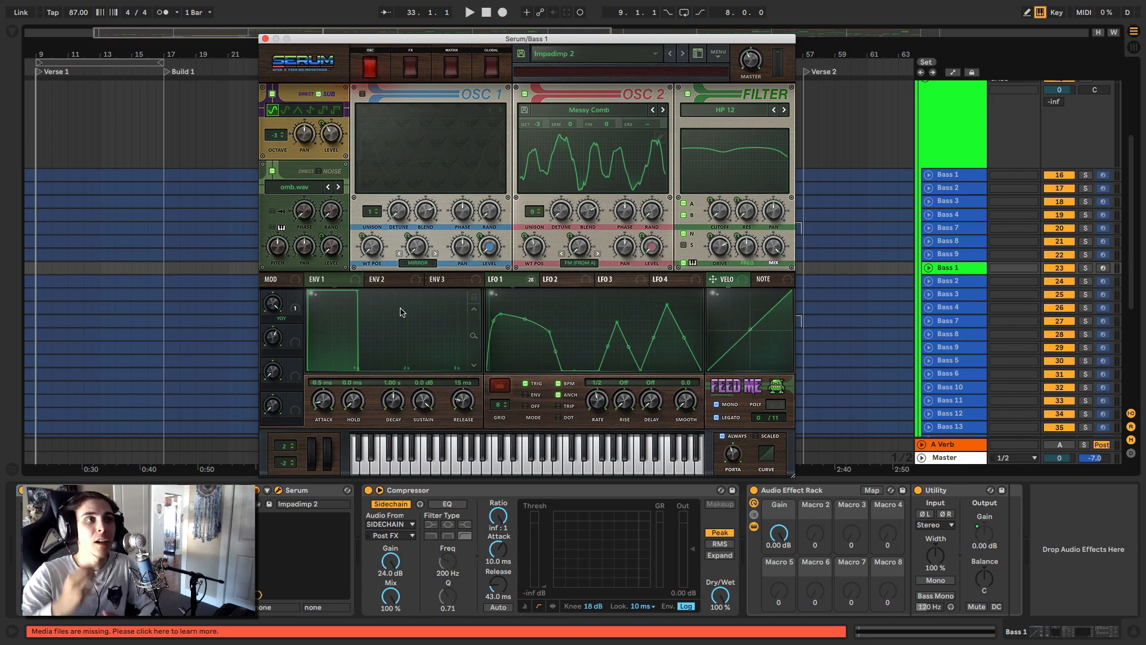
click(411, 67)
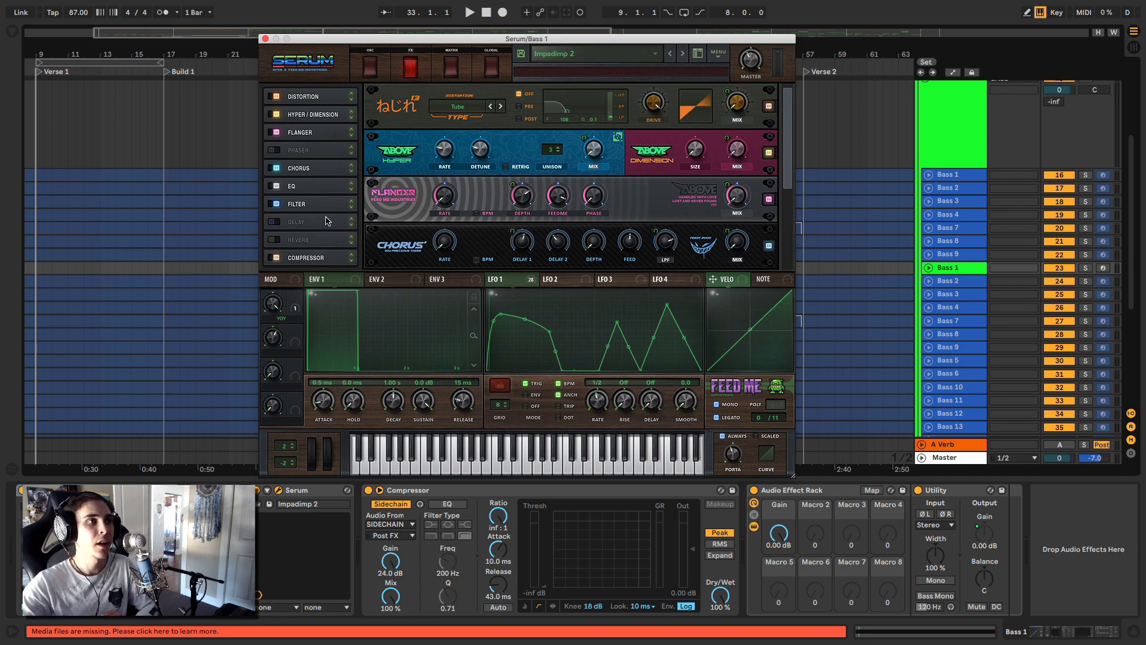
drag(790, 141, 789, 241)
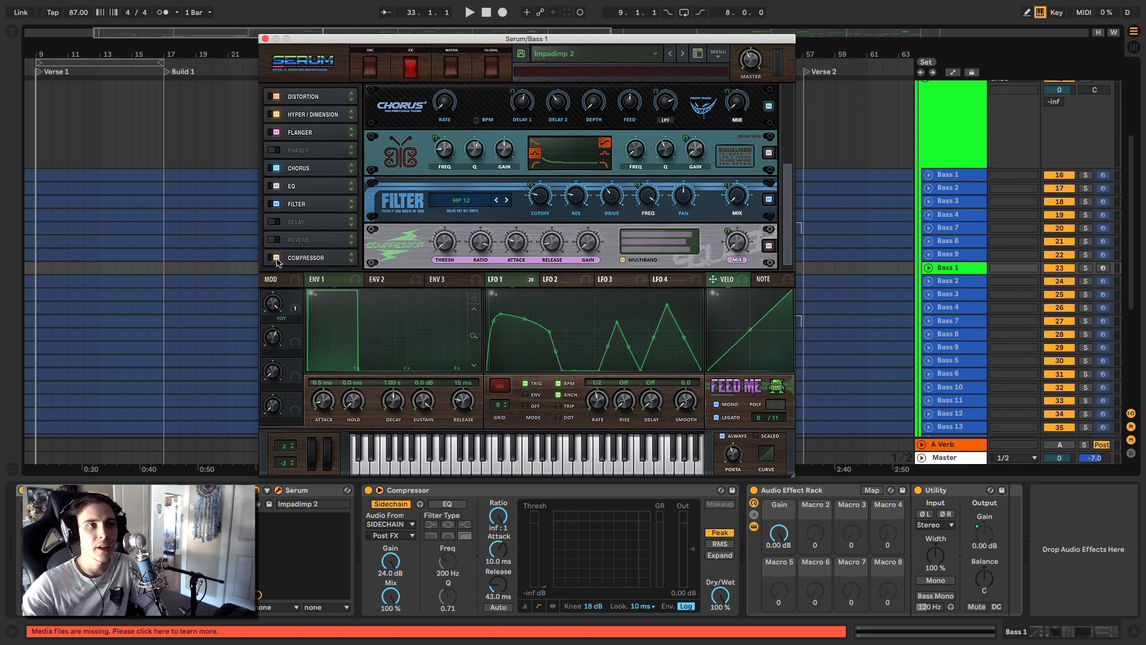
- Play the bass from bar 33 and compare its sound with Serum's compressor bypassed and enabled
key(space)
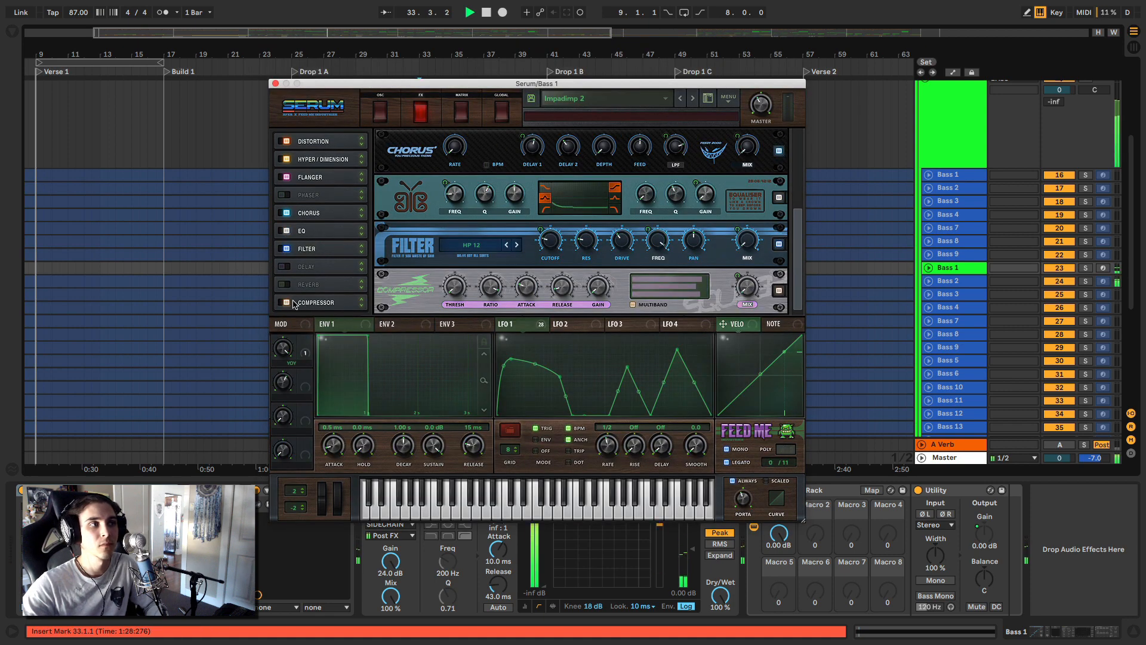
click(286, 302)
click(286, 303)
click(286, 304)
click(286, 303)
key(space)
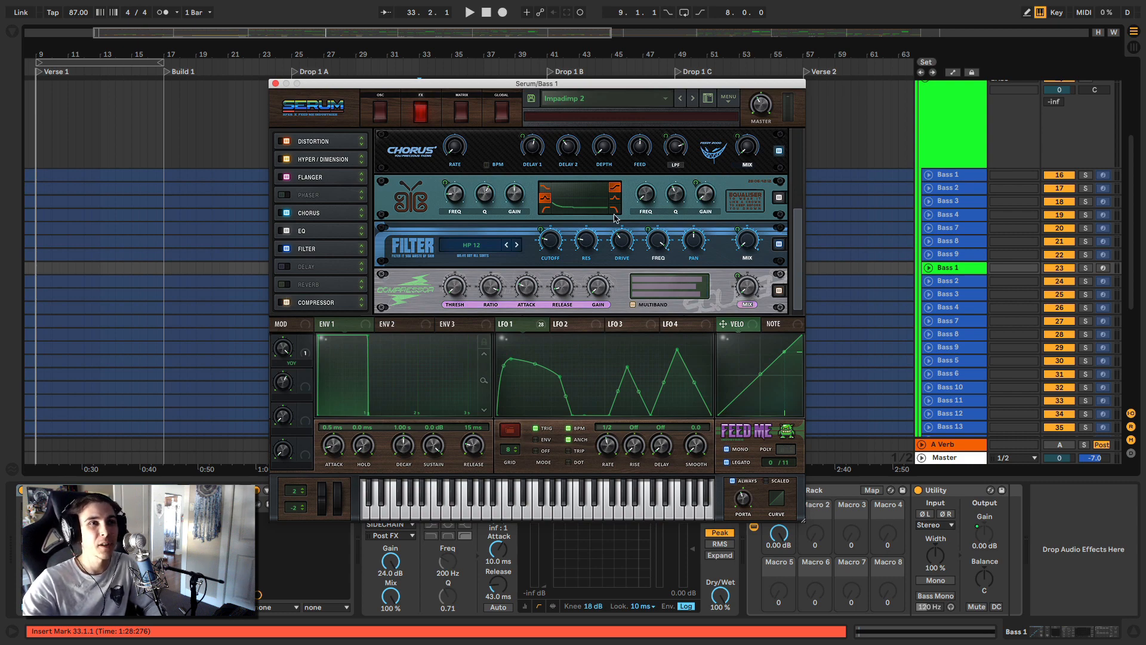
- Examine Serum's oscillator settings and the effects chain from distortion to chorus, ending on the oscillator page
click(376, 112)
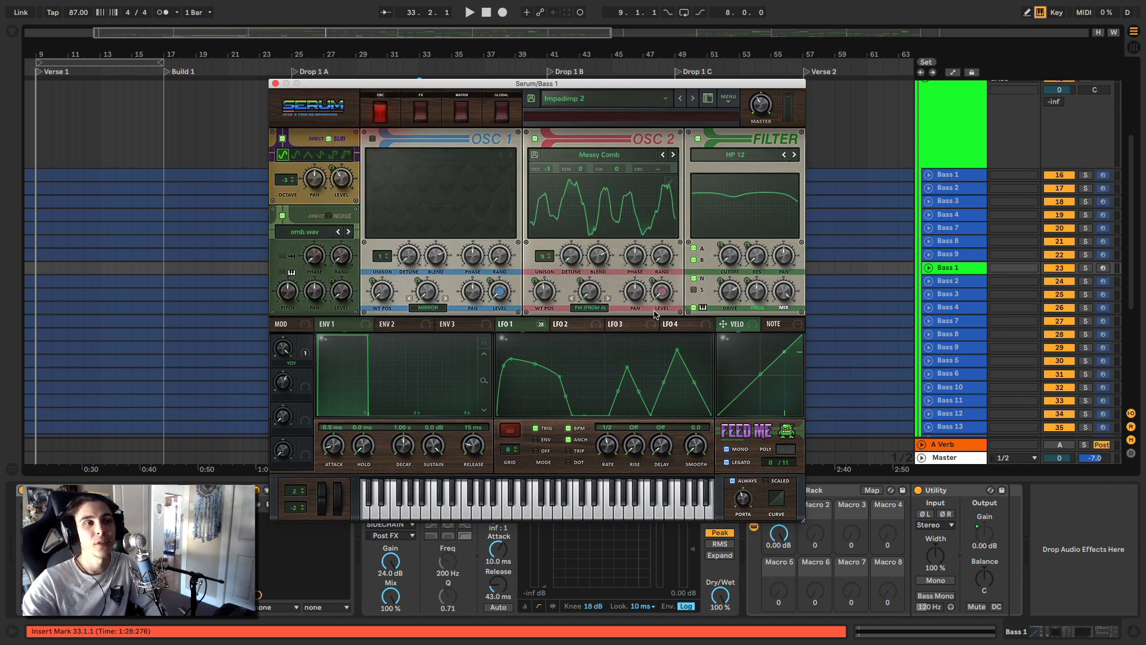
click(423, 113)
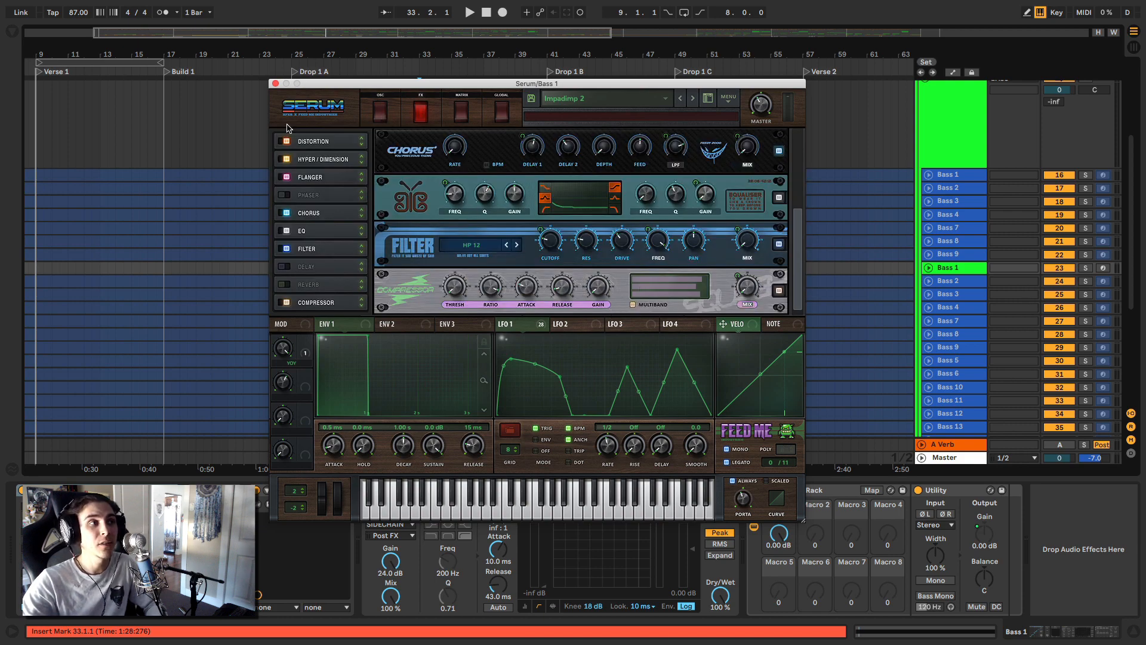
click(298, 141)
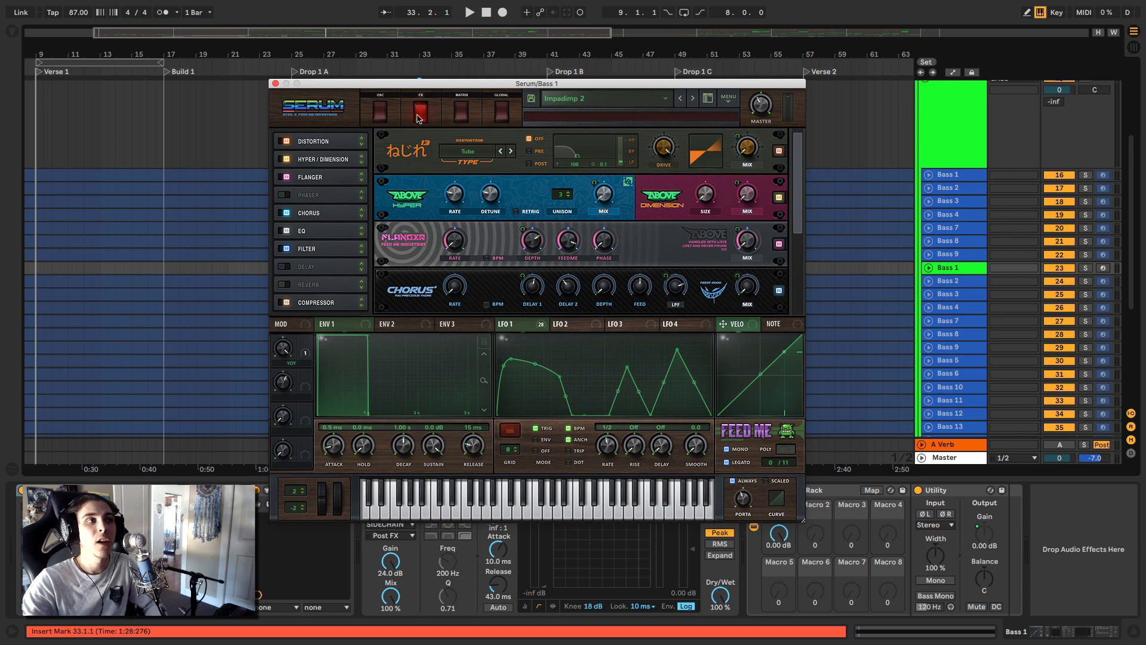
click(382, 111)
mouse_move(741, 269)
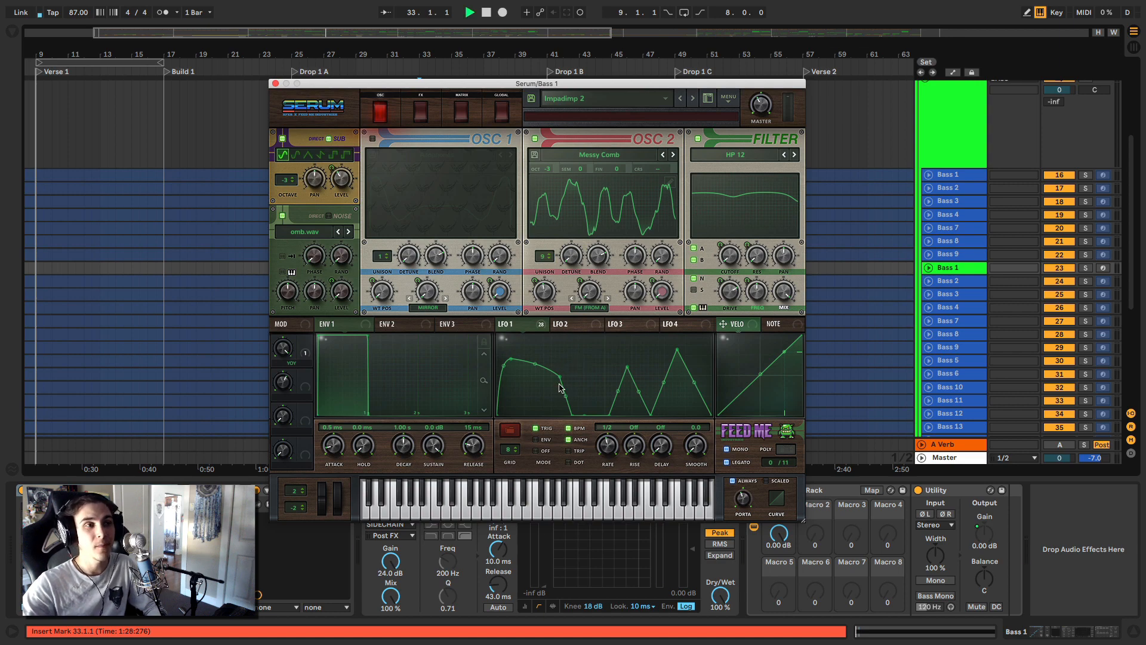
- Reshape the first hump of LFO 1 into two peaks with a dip between them, and audition it from bar 33
key(space)
key(space)
key(space)
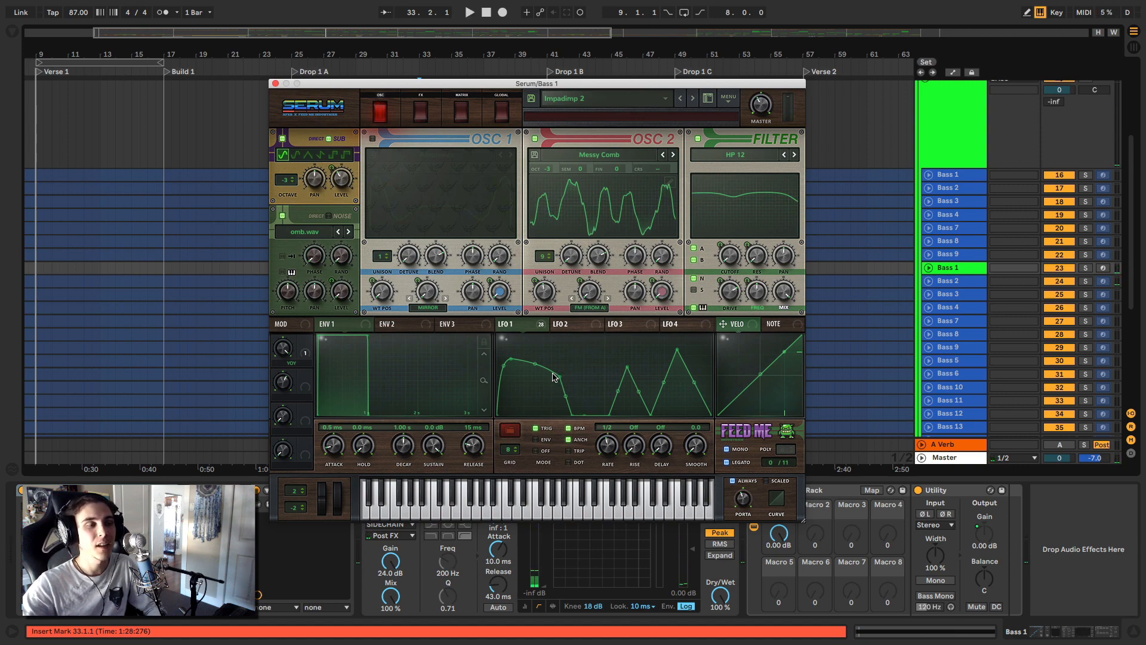
drag(535, 364, 563, 361)
key(space)
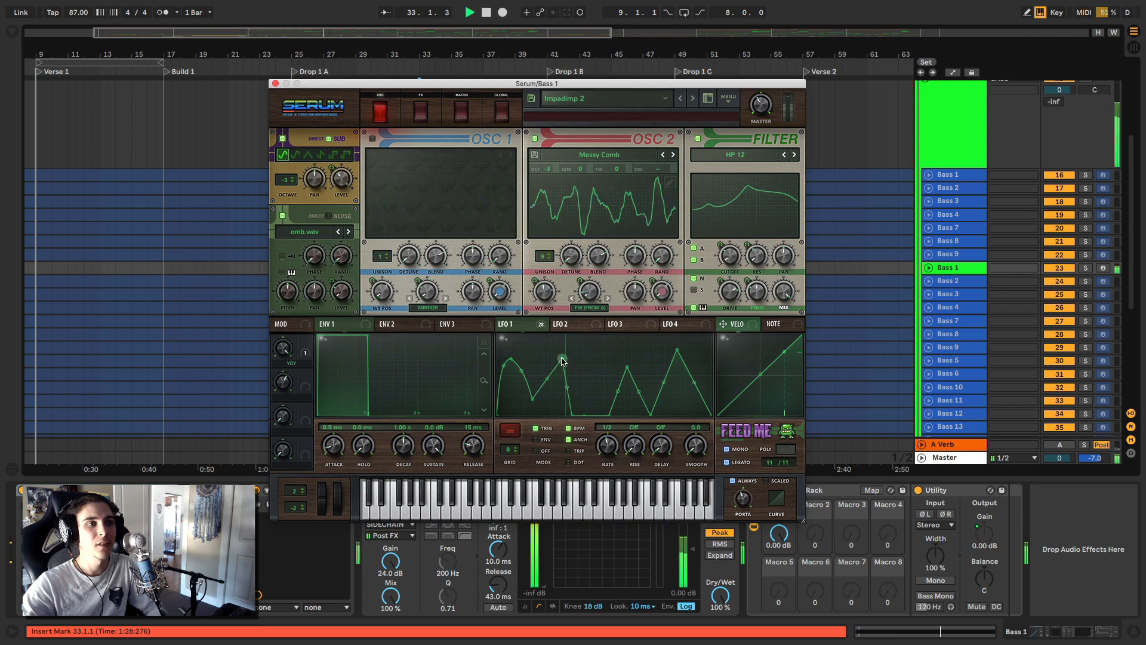
key(space)
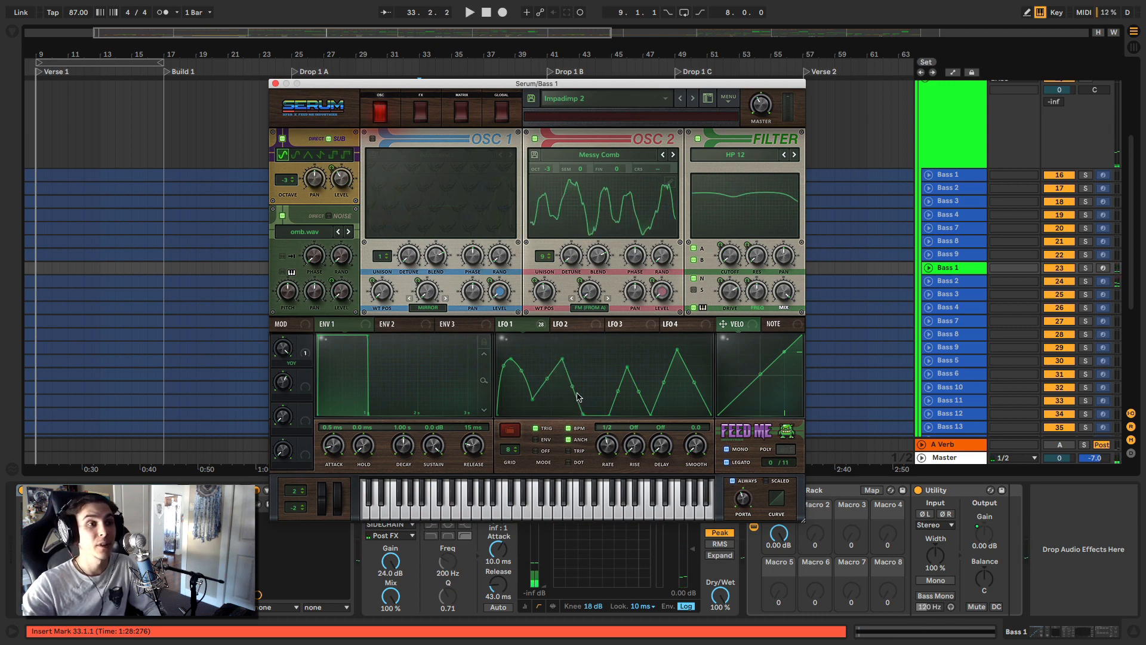
key(space)
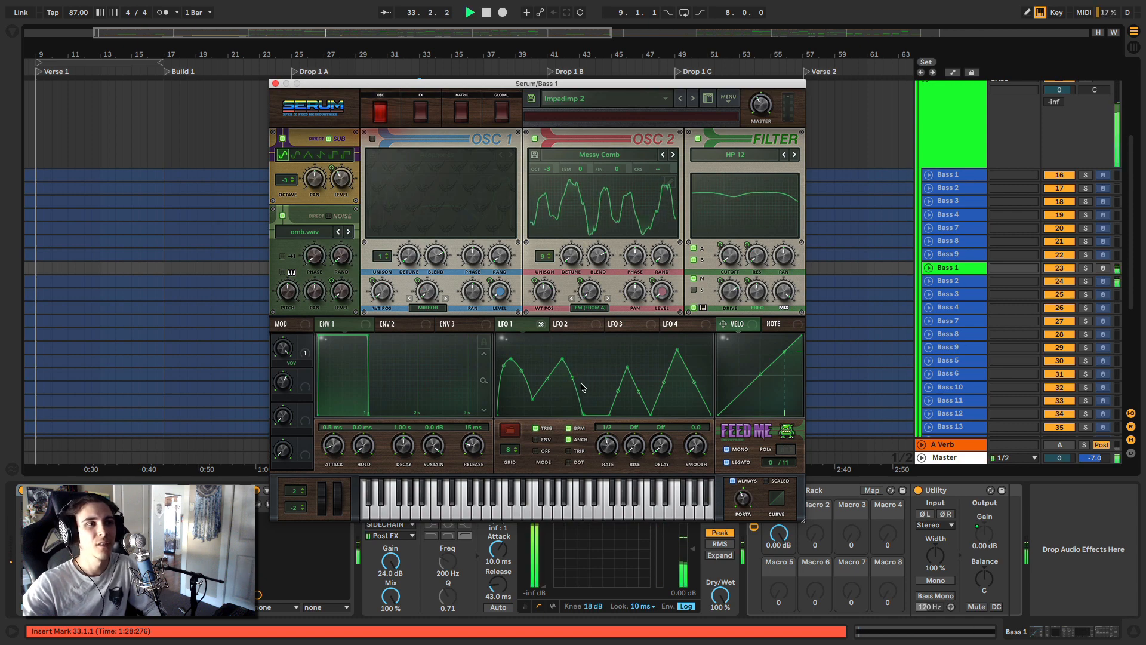
- Nudge the first peak of LFO 1 slightly and replay the bass from bar 33 to check the rhythm
key(space)
mouse_move(510, 359)
mouse_down()
mouse_move(529, 372)
mouse_move(512, 358)
mouse_up()
key(space)
key(space)
key(space)
key(space)
key(space)
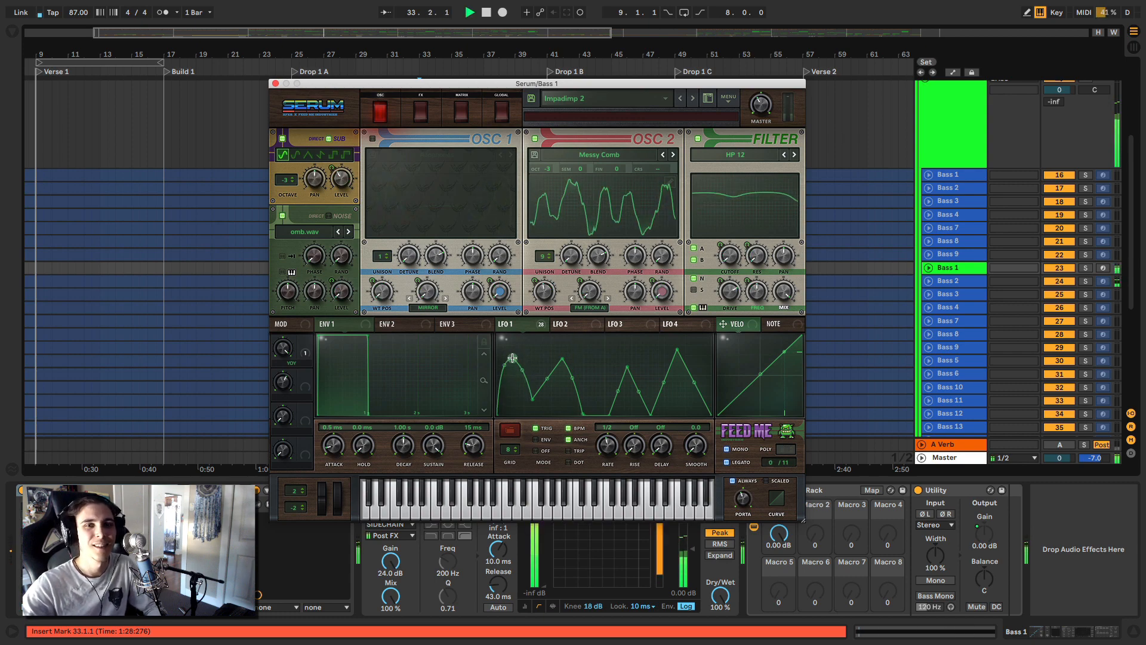
- Raise LFO 1's dip level with the first peak and delete the second peak, leaving a short plateau and long slope
drag(550, 384, 538, 360)
double_click(560, 360)
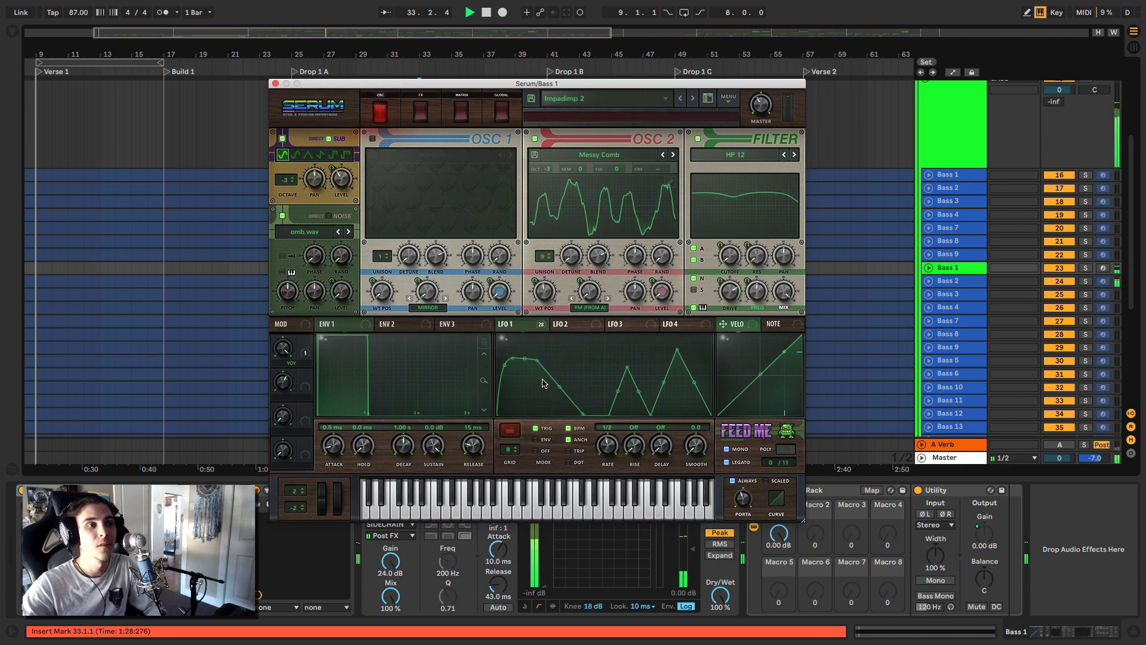
key(space)
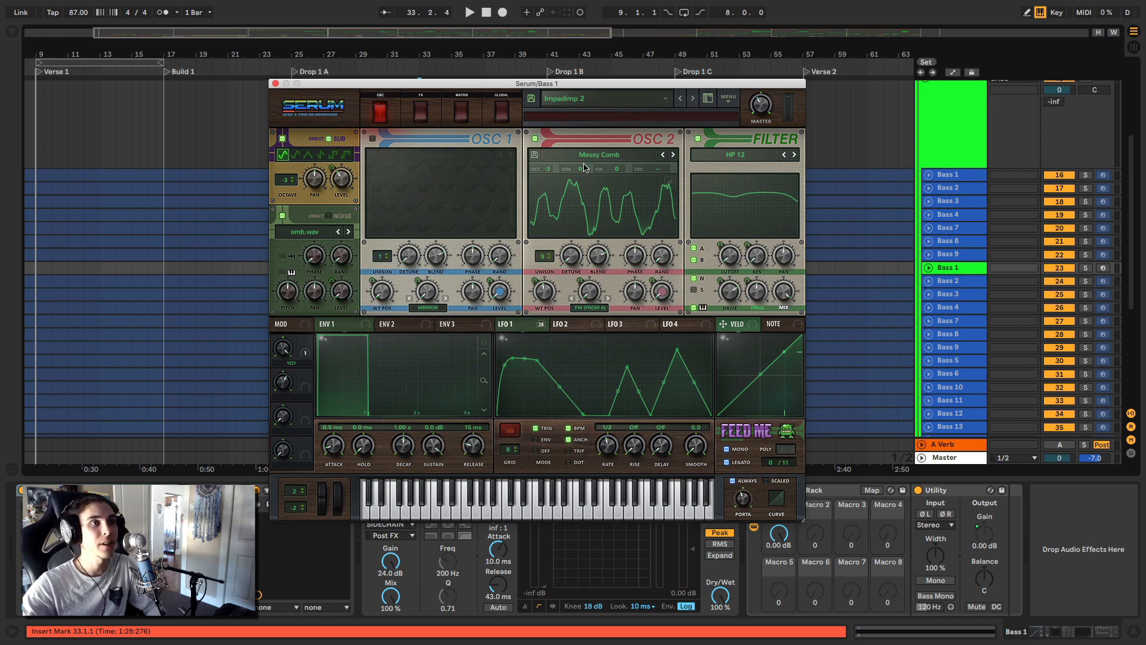
- Try OSC 2's wavetable position at 59 and set it to 204, auditioning the bass from bar 33
drag(539, 327, 543, 292)
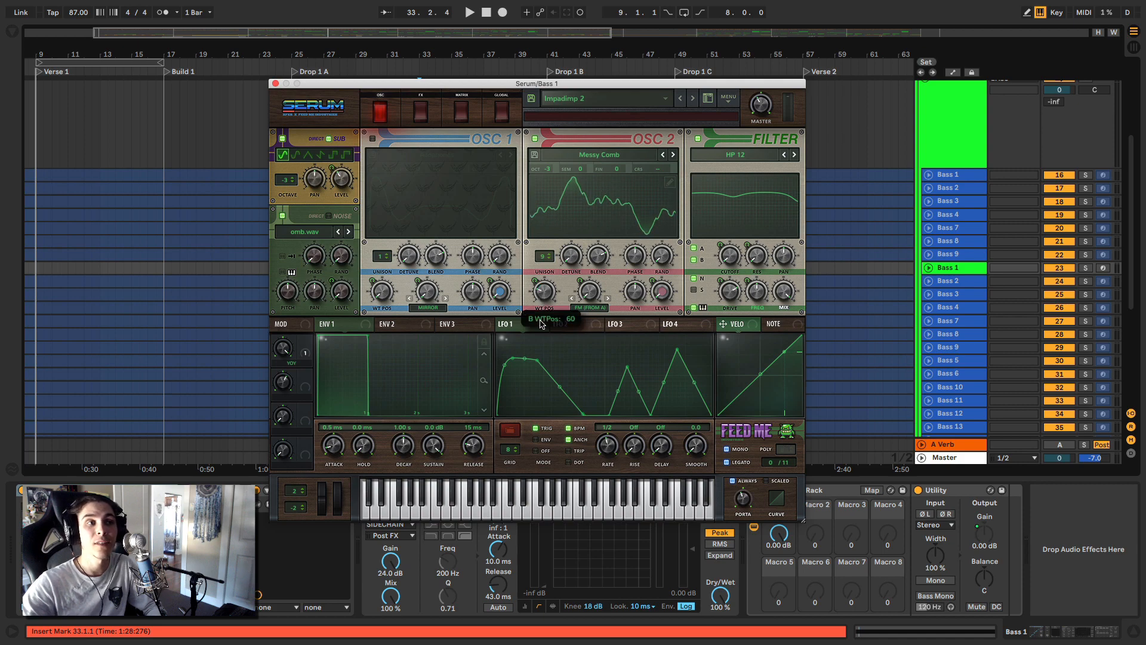
key(space)
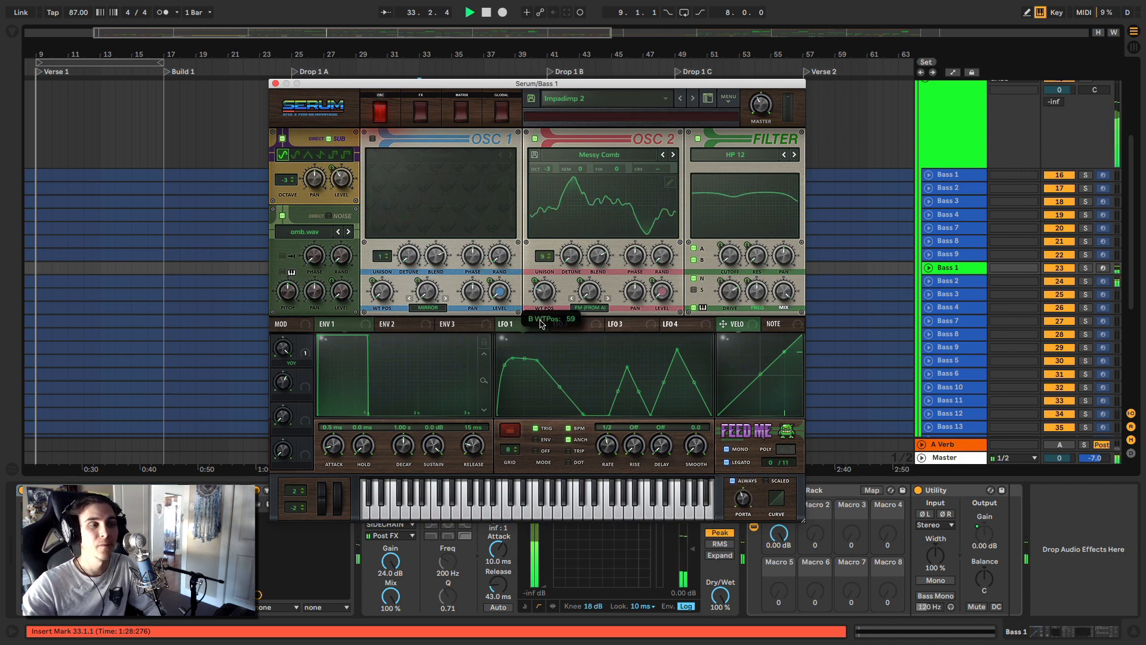
key(space)
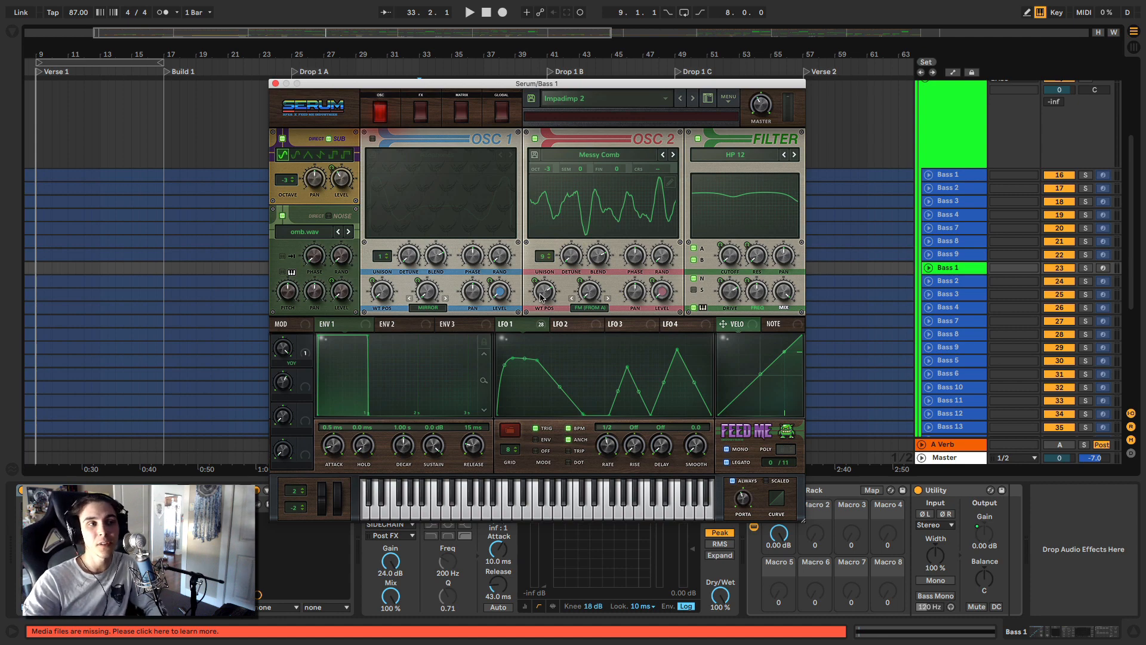
key(space)
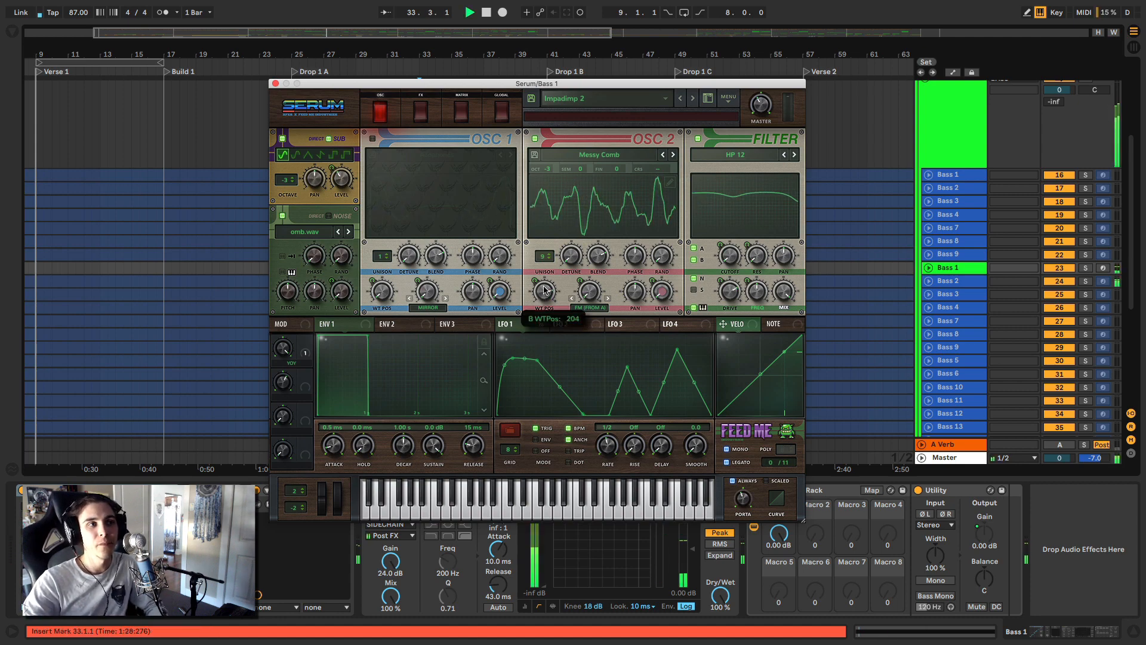
key(space)
mouse_move(555, 306)
mouse_down()
mouse_move(555, 400)
mouse_move(568, 320)
mouse_up()
key(space)
key(space)
- Set OSC 2's warp mode to Asym - and audition the bass
click(588, 307)
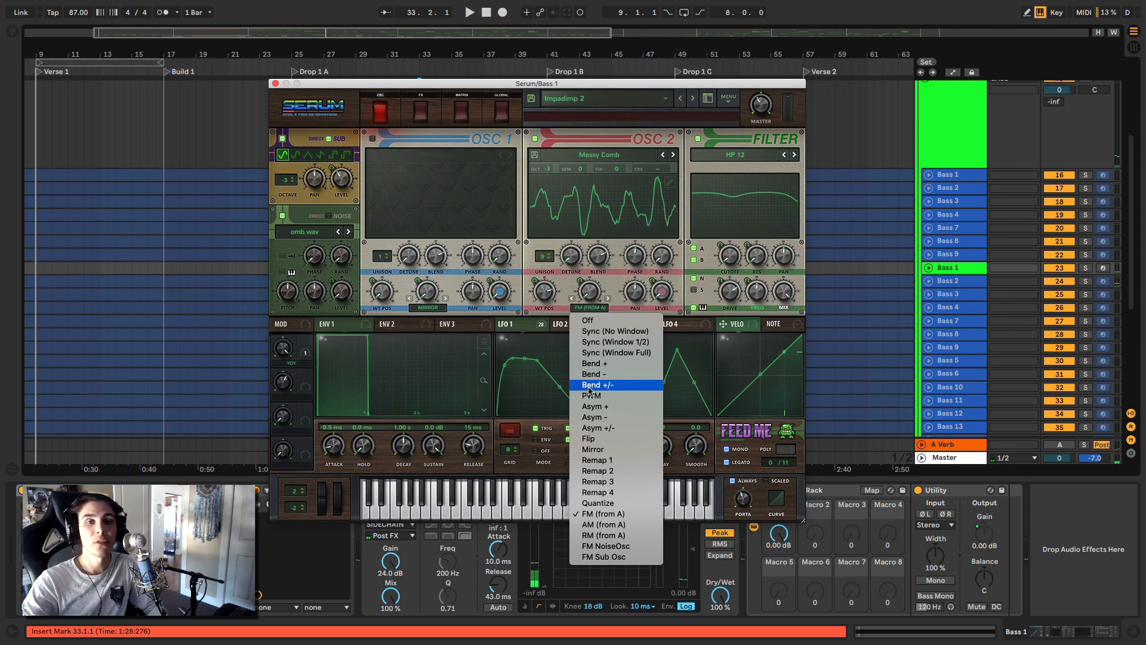
click(597, 417)
key(space)
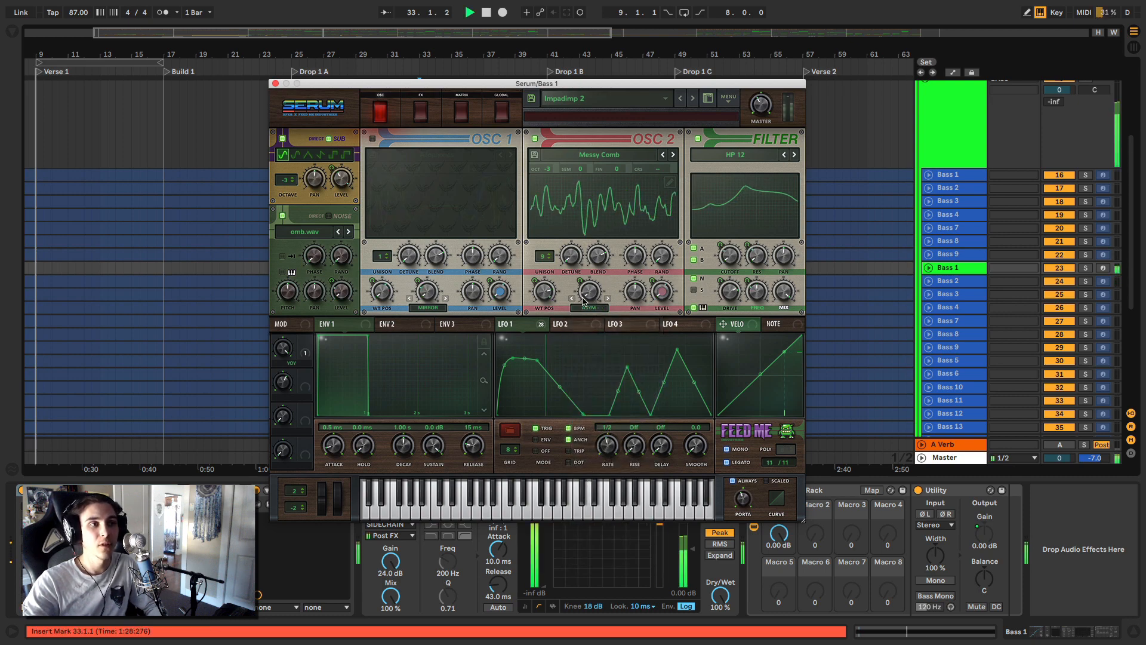
drag(541, 326, 591, 241)
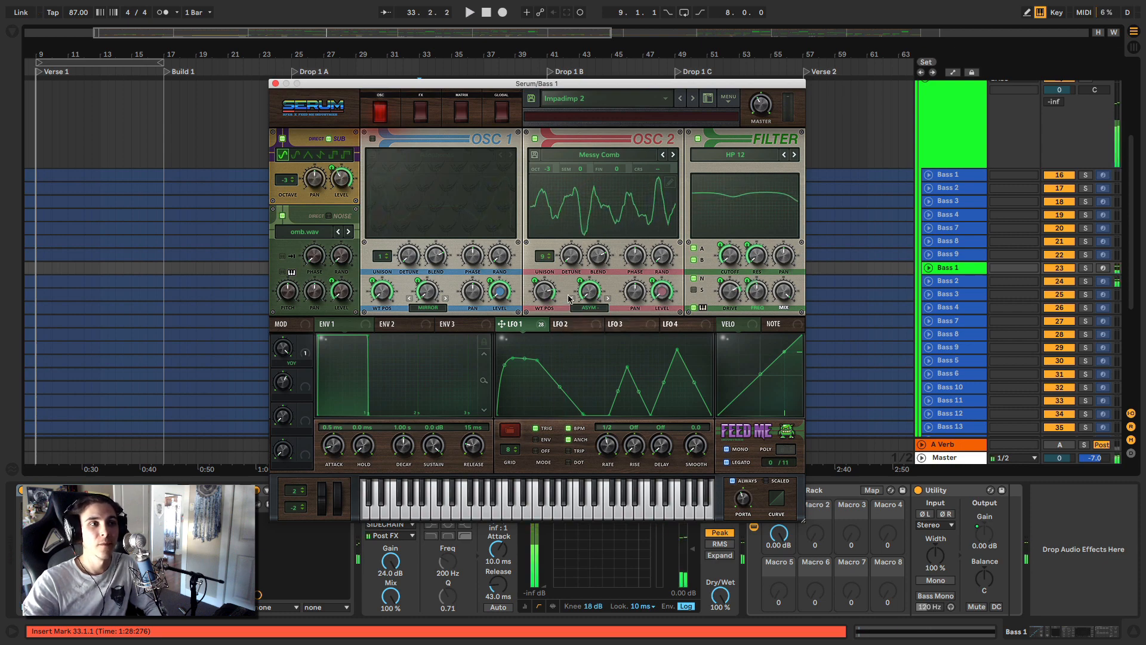
- Step OSC 2's warp mode past Bend +/- to Bend - and audition the bass from bar 33
click(571, 298)
click(572, 297)
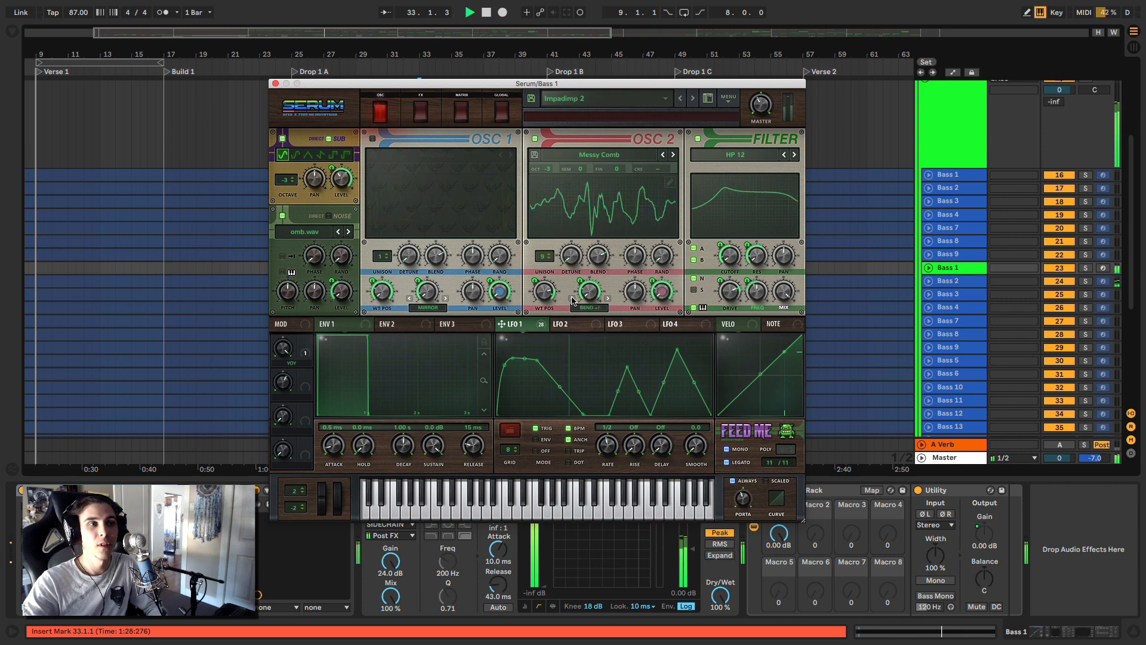
click(571, 298)
key(space)
key(space)
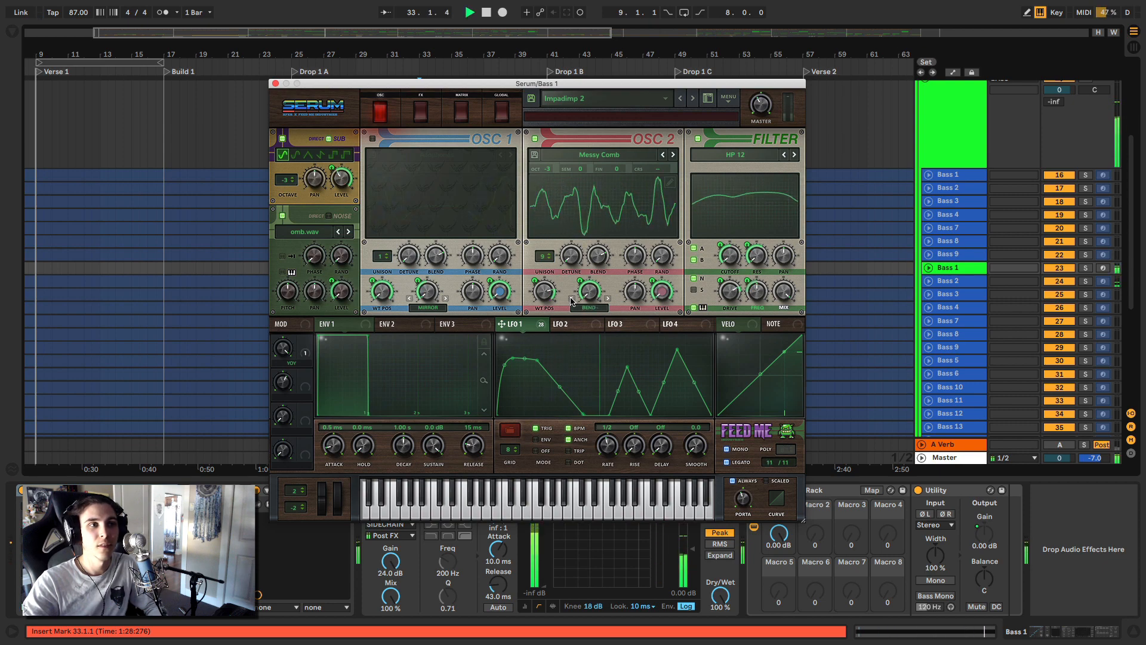
drag(579, 293, 579, 299)
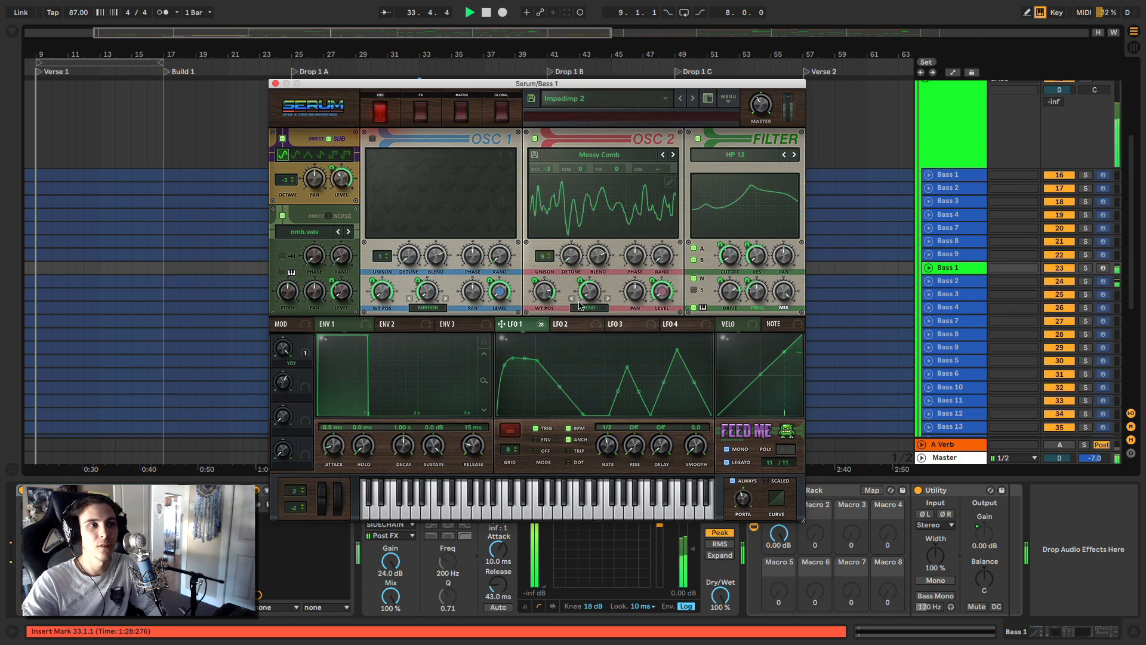
key(space)
- Load a User wavetable into OSC 2 and advance past Gecko to Goliath, auditioning the results
click(610, 157)
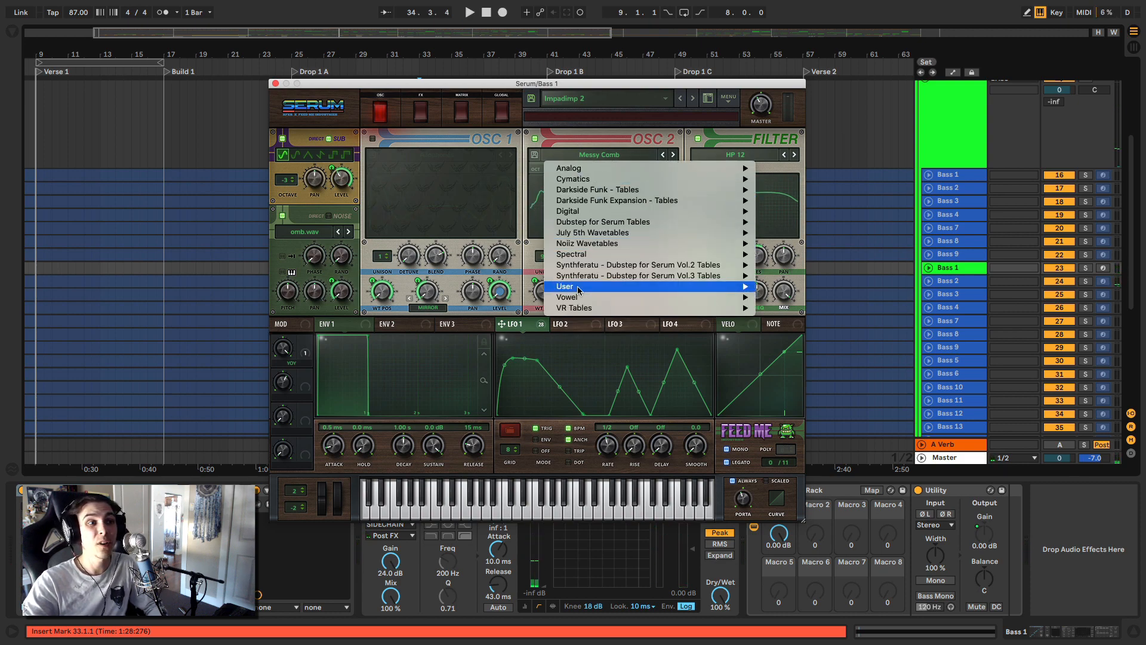
mouse_move(578, 290)
click(832, 258)
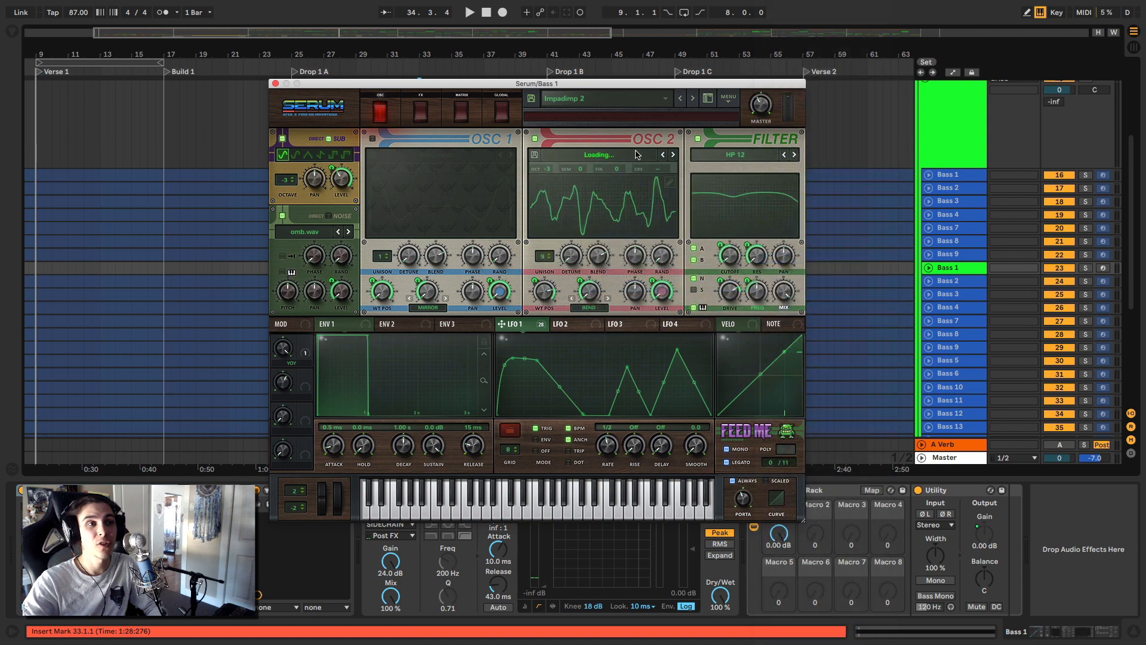
click(673, 155)
click(673, 155)
key(space)
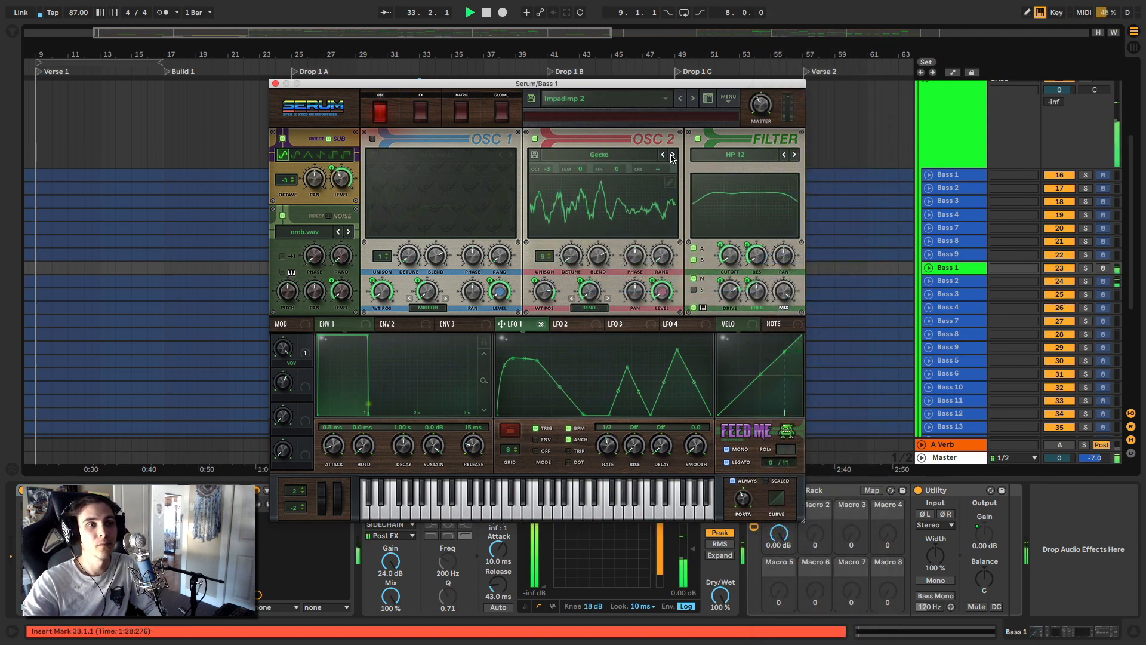
click(672, 155)
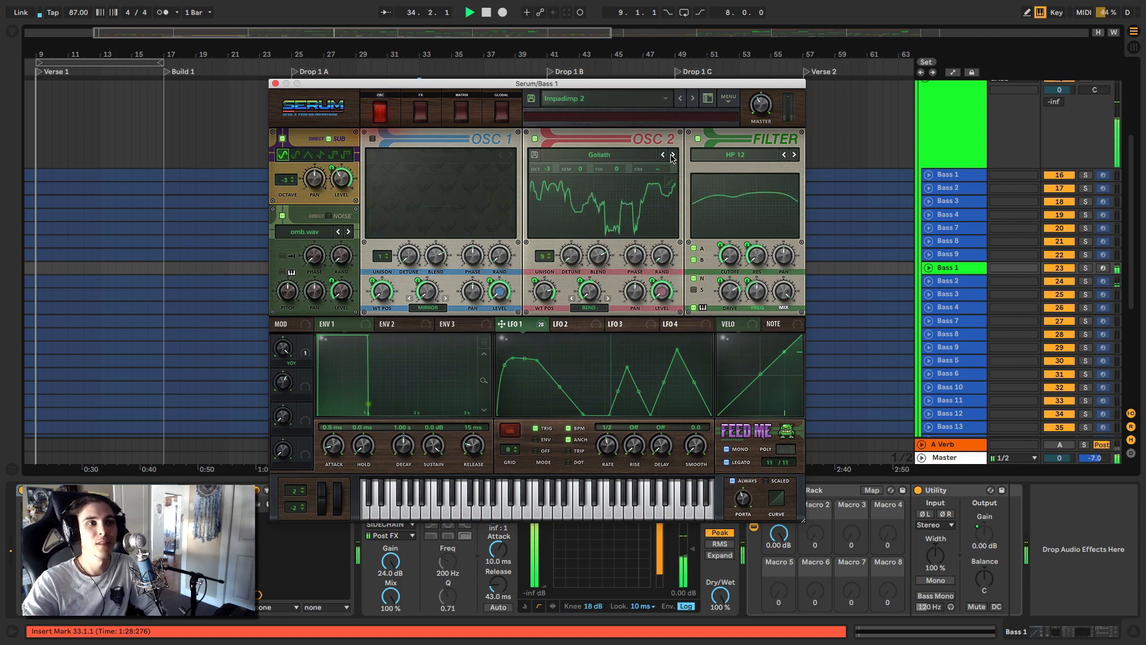
key(space)
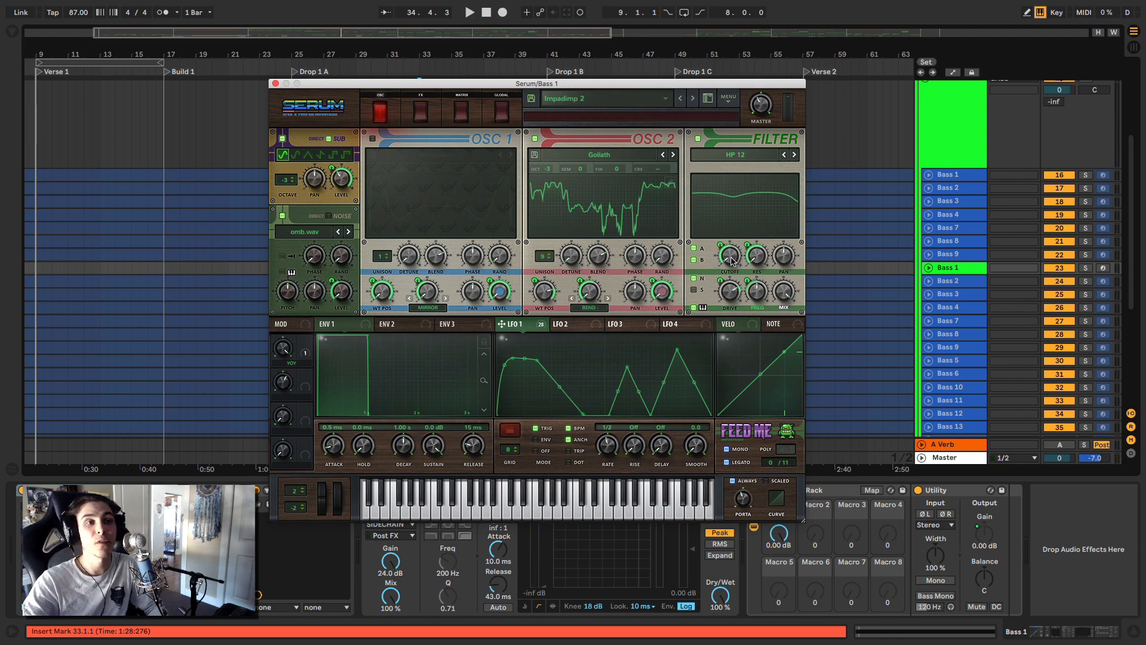
- Adjust the HP 12 filter's cutoff to 52 Hz and its second frequency control while auditioning the bass
drag(733, 261, 732, 245)
key(space)
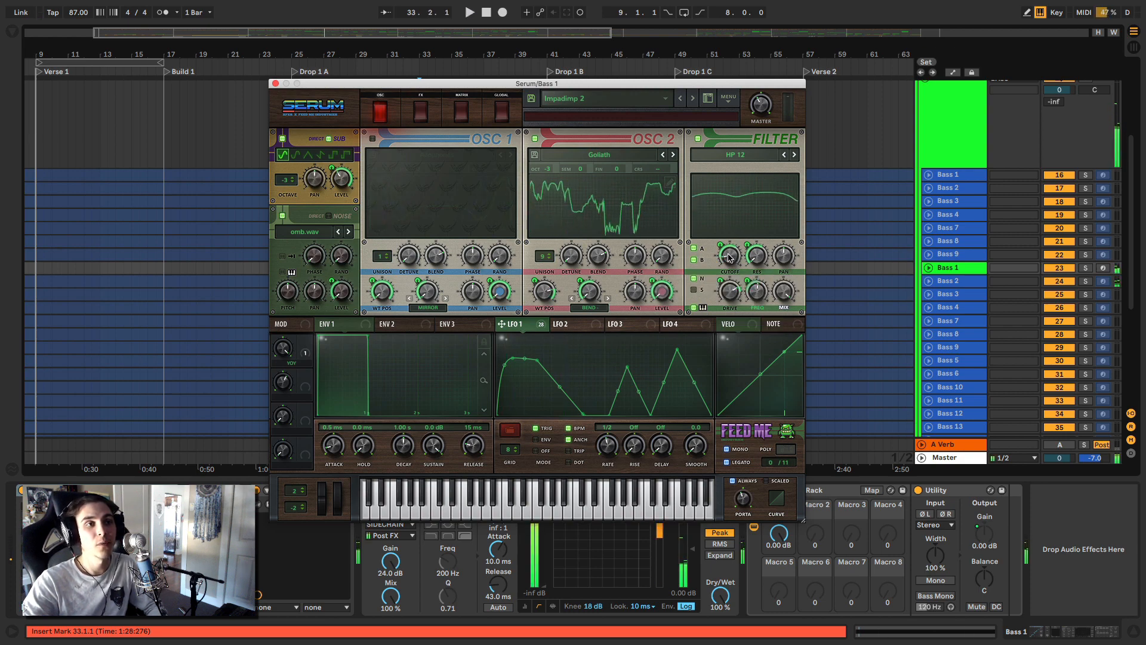
key(space)
key(space)
key(space)
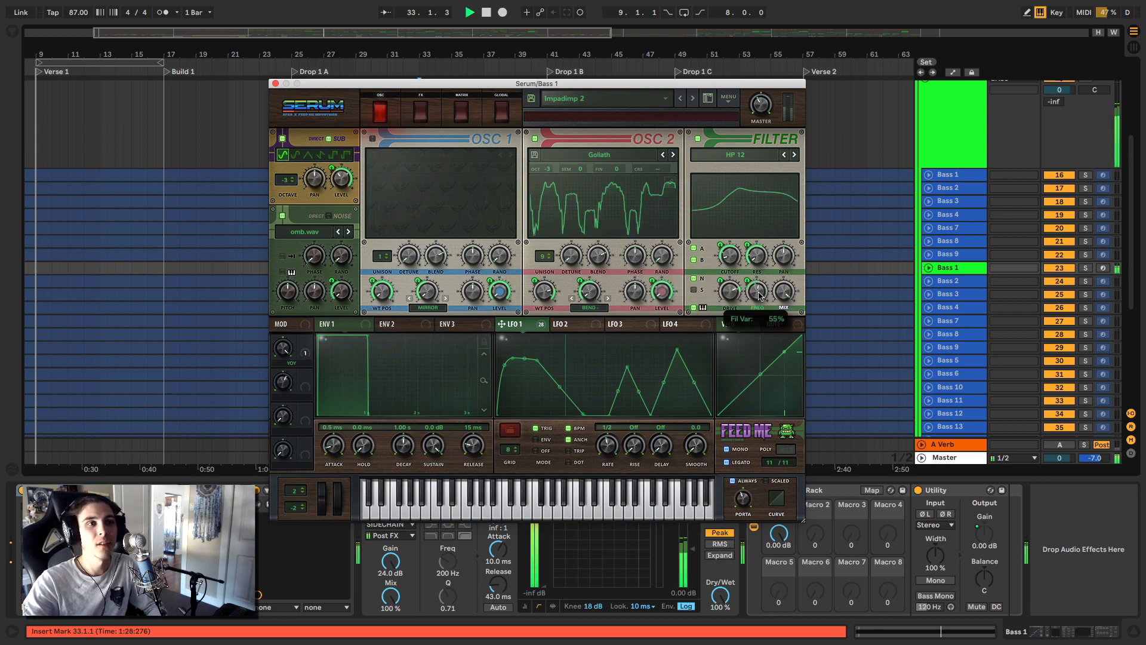
drag(759, 296, 758, 305)
key(space)
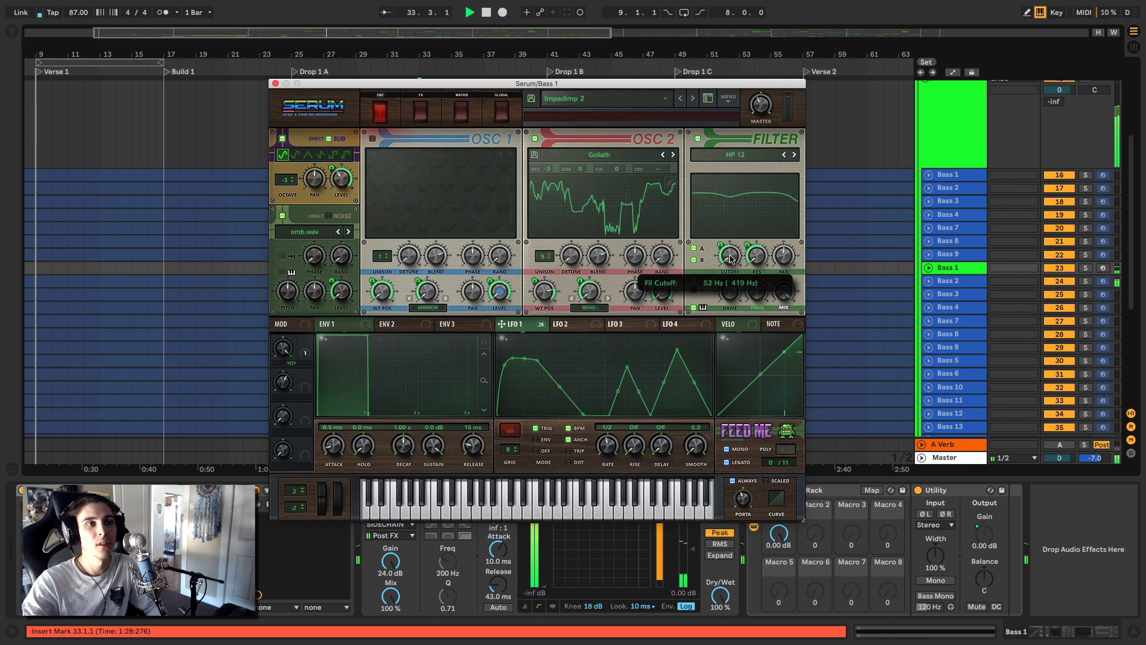
key(space)
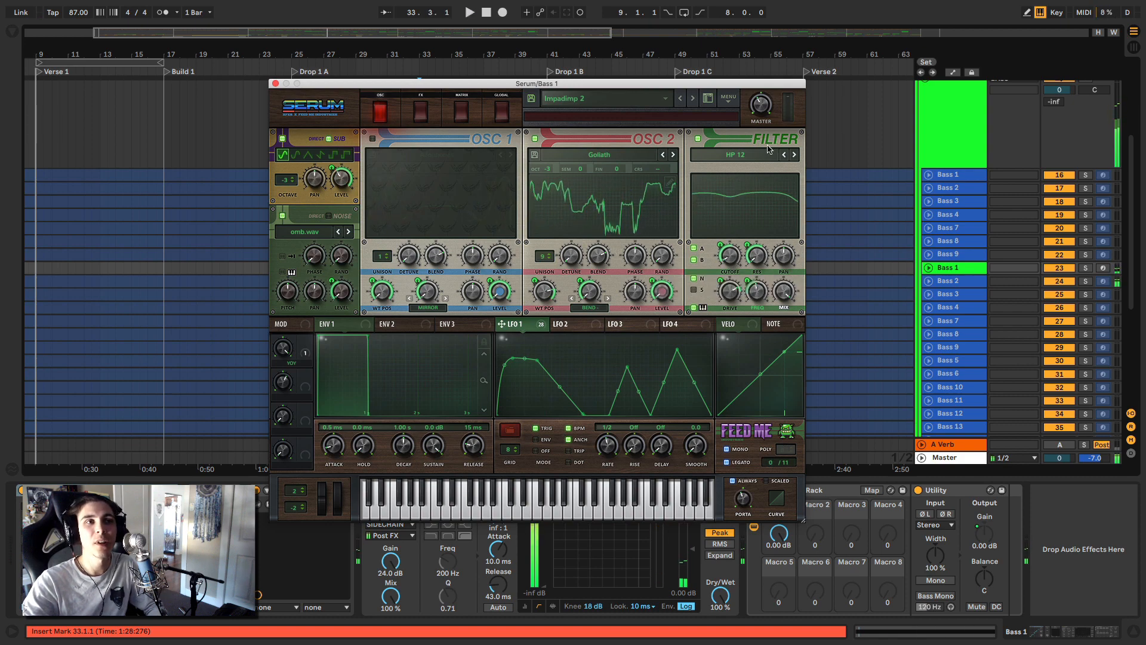
- Change Serum's filter type to Cmb - from the Flanges group and audition it
click(764, 157)
mouse_move(748, 179)
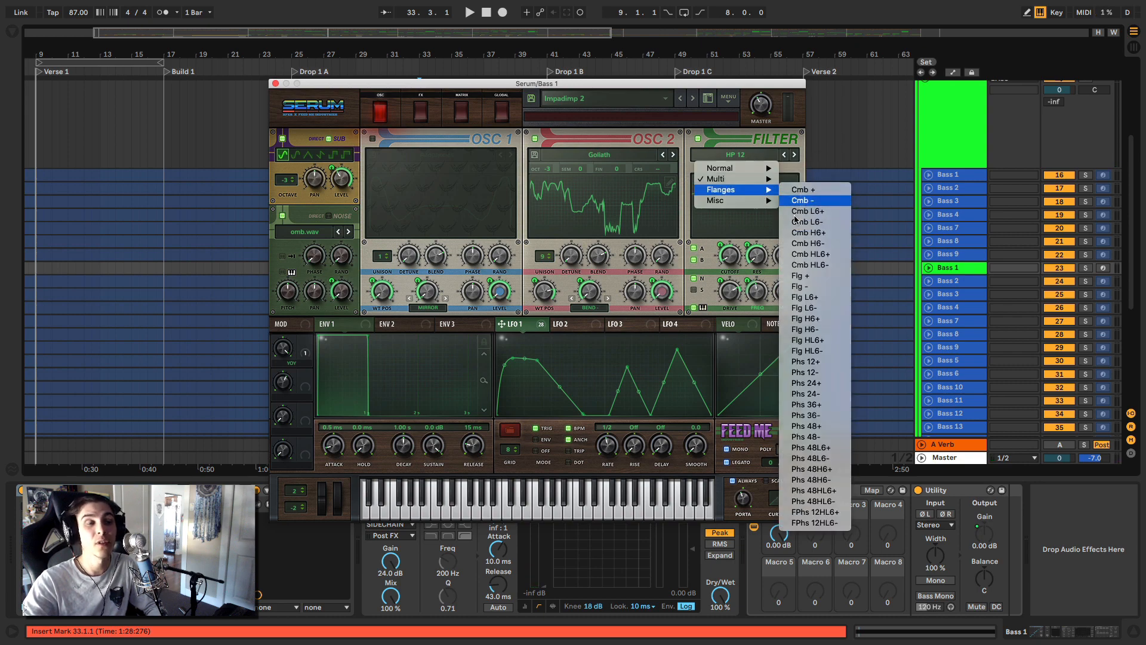
click(802, 201)
key(space)
key(space)
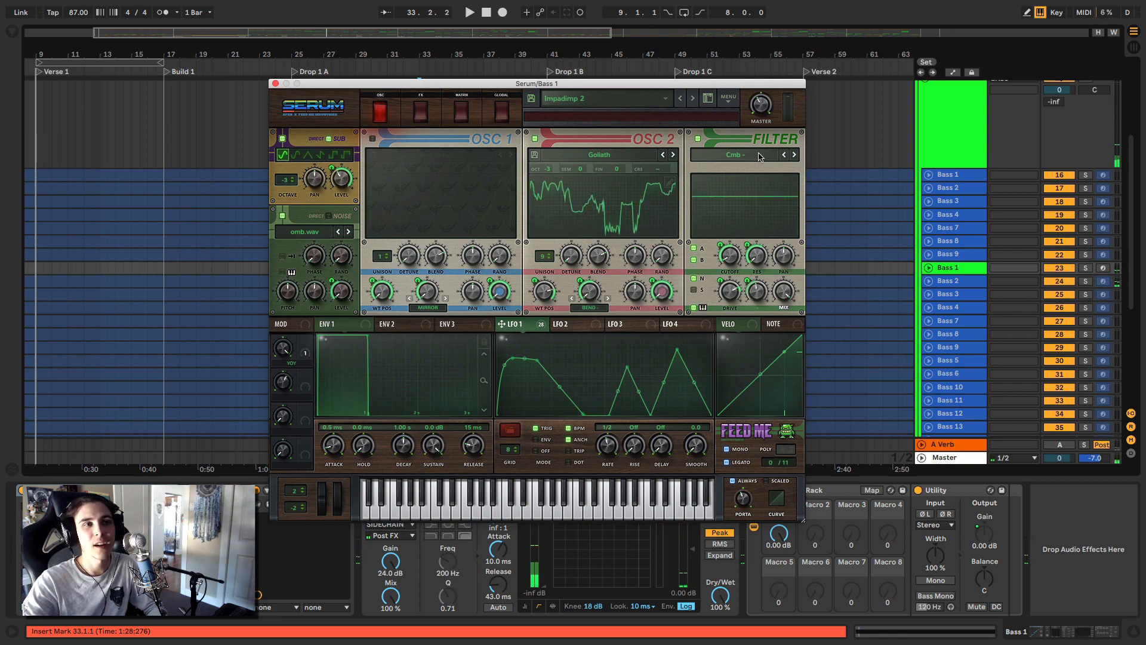
- Change Serum's filter type to BP 12 from the Multi group and audition the bass from bar 33
click(734, 155)
mouse_move(743, 179)
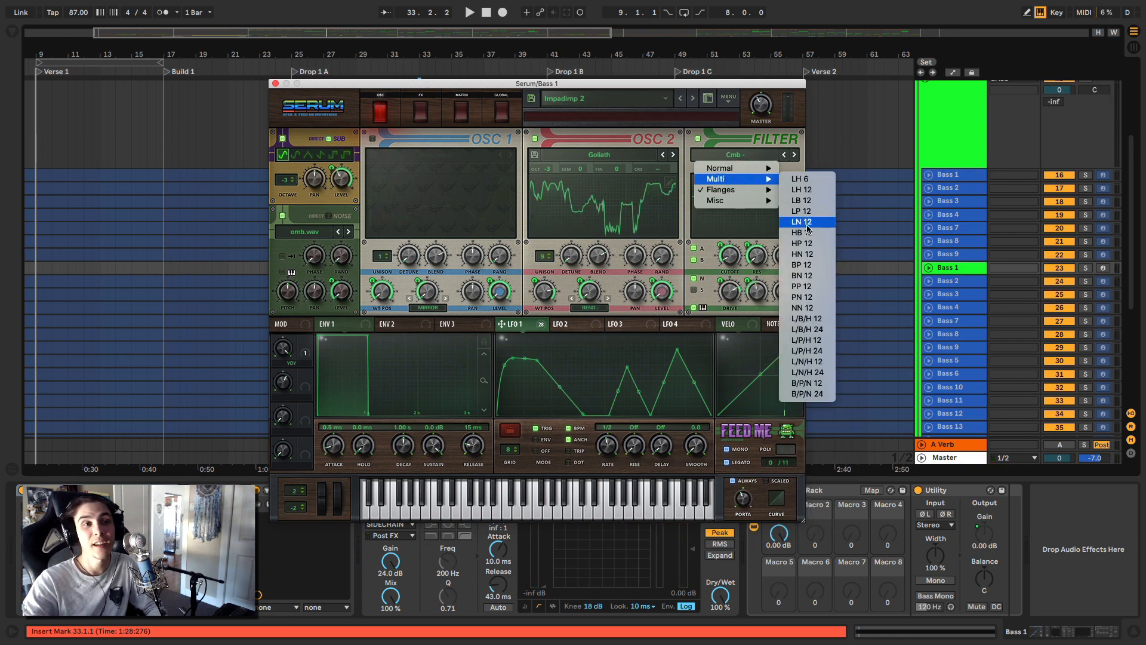
click(801, 265)
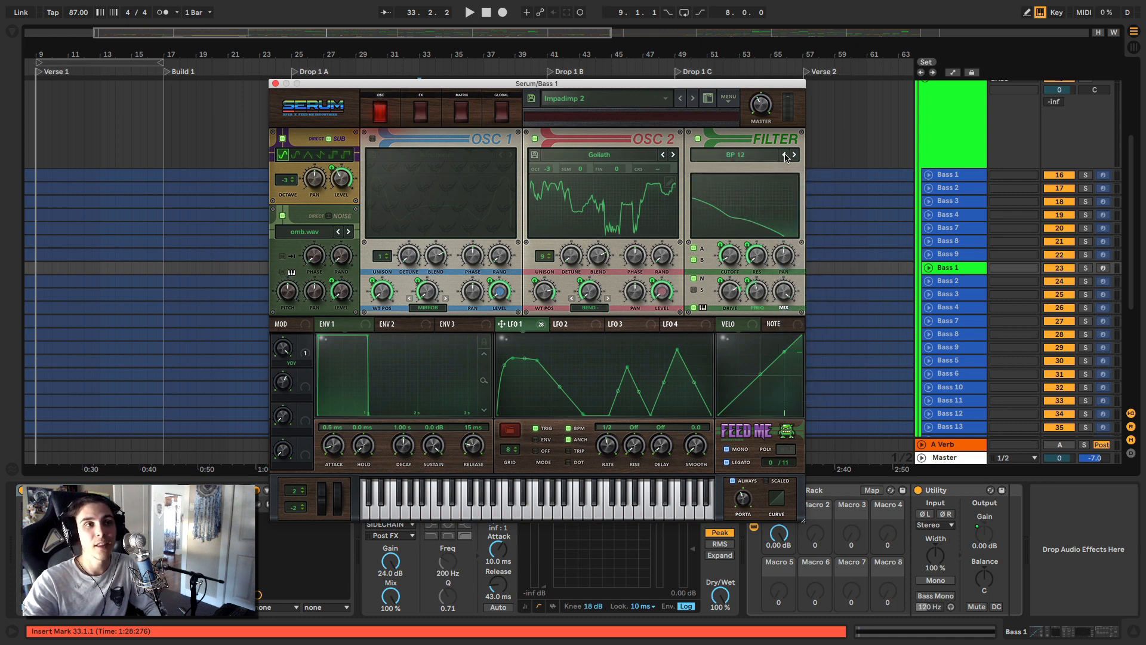
key(space)
key(space)
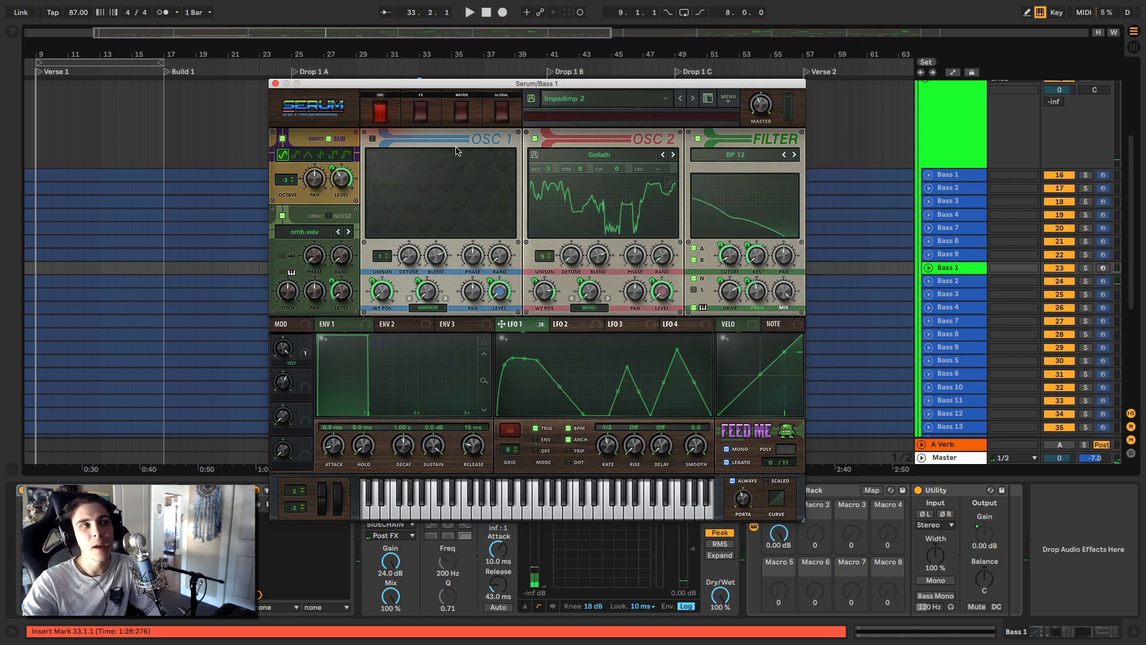
- Show Serum's effects rack and compare the playing bass with distortion bypassed and re-enabled
click(421, 109)
click(380, 119)
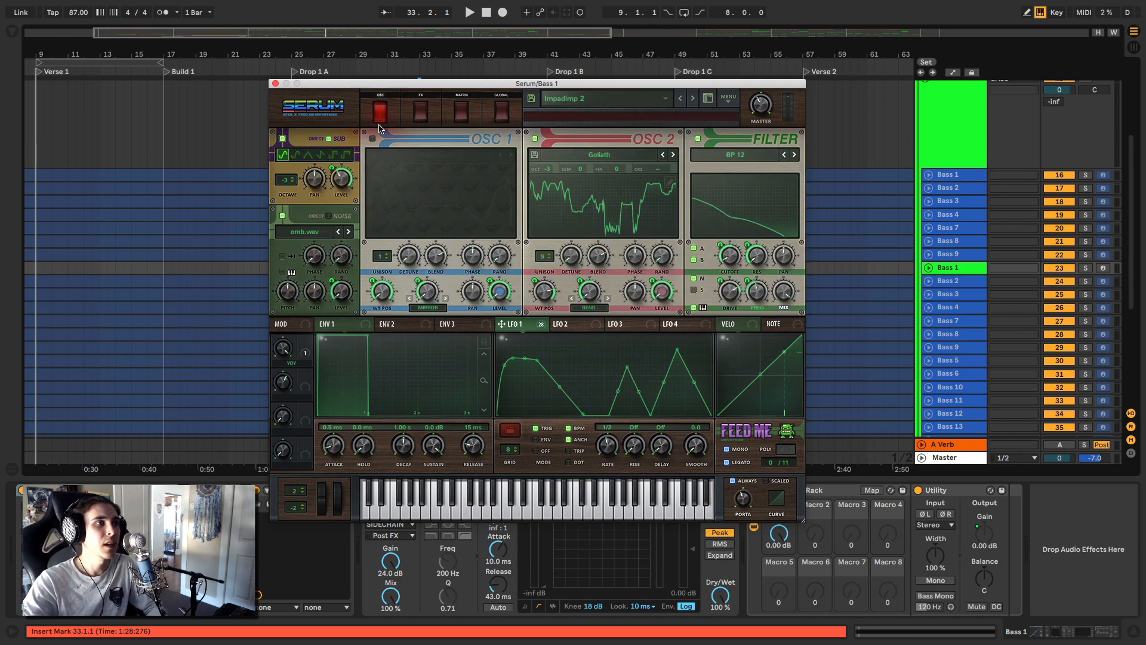
click(420, 112)
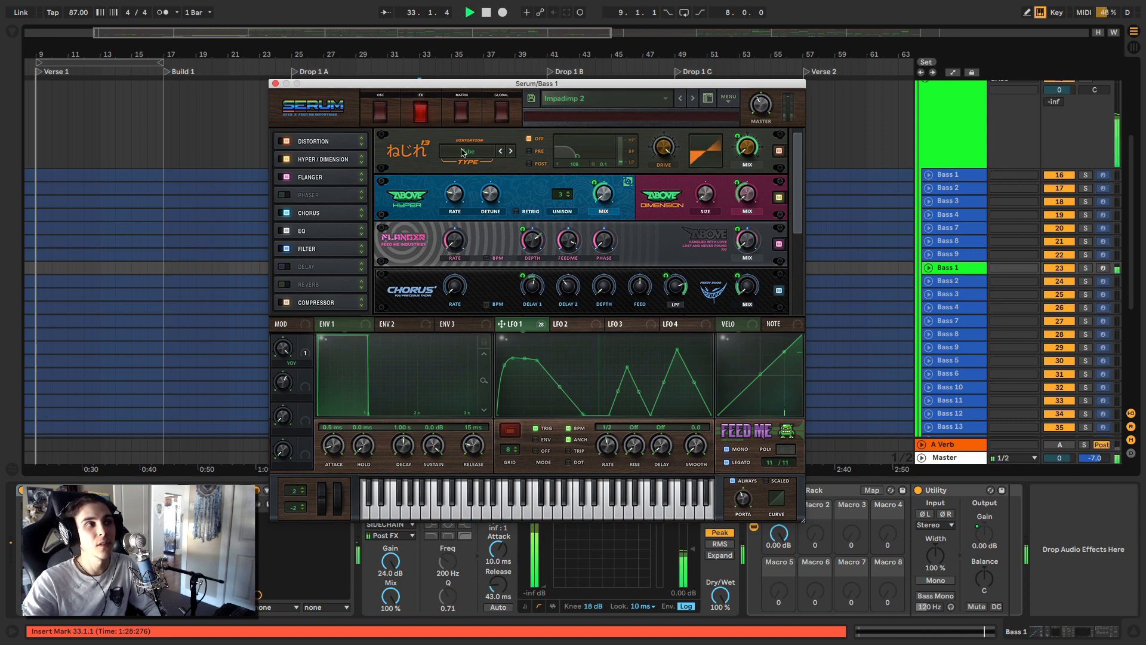
click(283, 143)
click(284, 144)
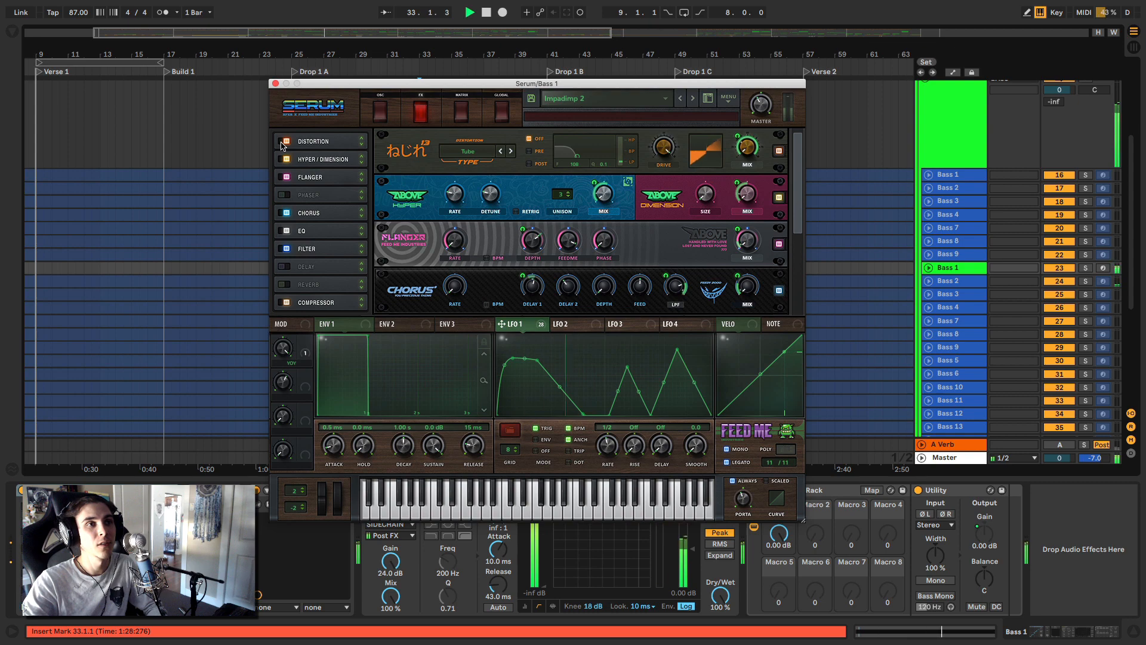
- Step the distortion type from Tube forward to Diode 2 while auditioning the bass
click(468, 151)
click(477, 177)
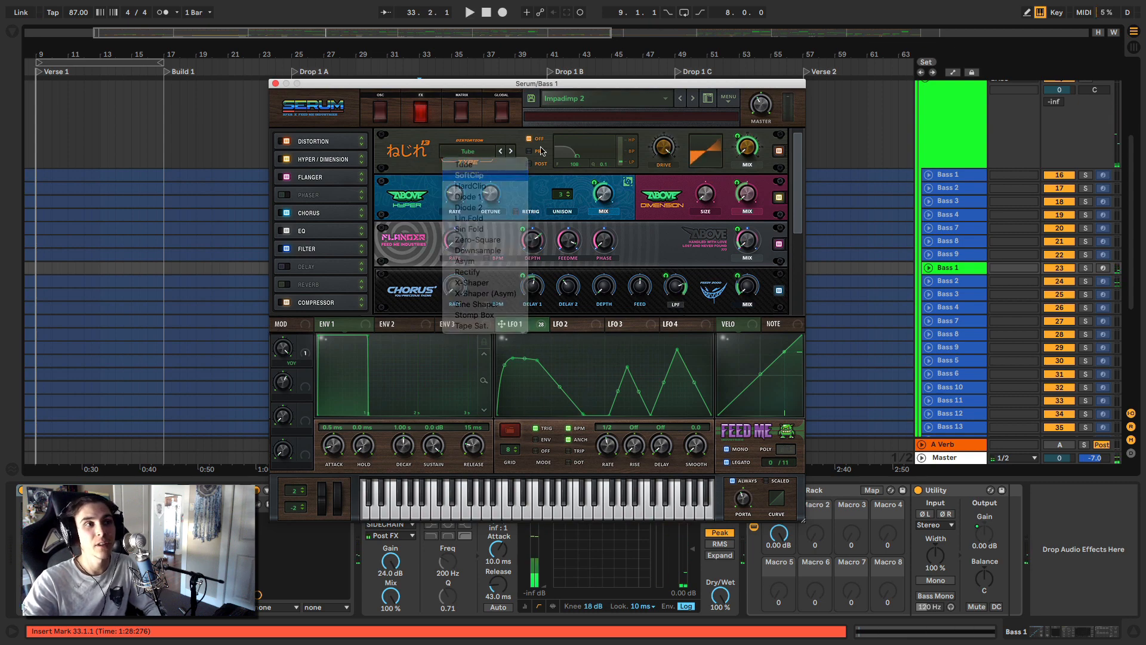
click(511, 152)
click(511, 152)
click(511, 152)
click(511, 151)
click(511, 151)
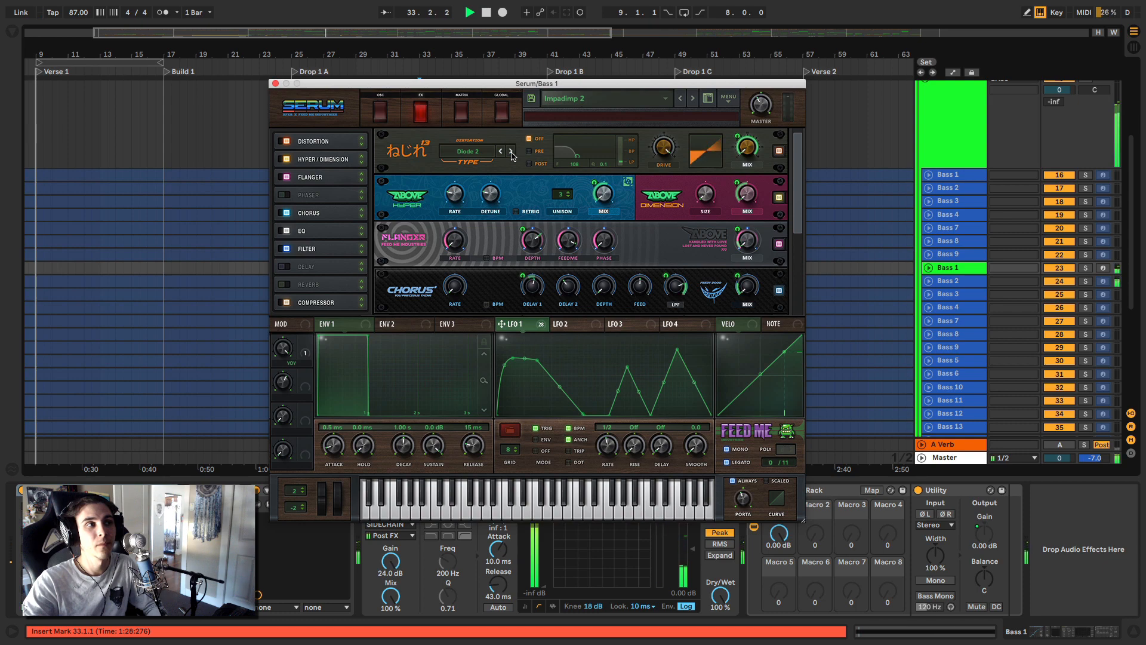
- Lower the flanger's depth and raise its mix while auditioning the bass
click(308, 174)
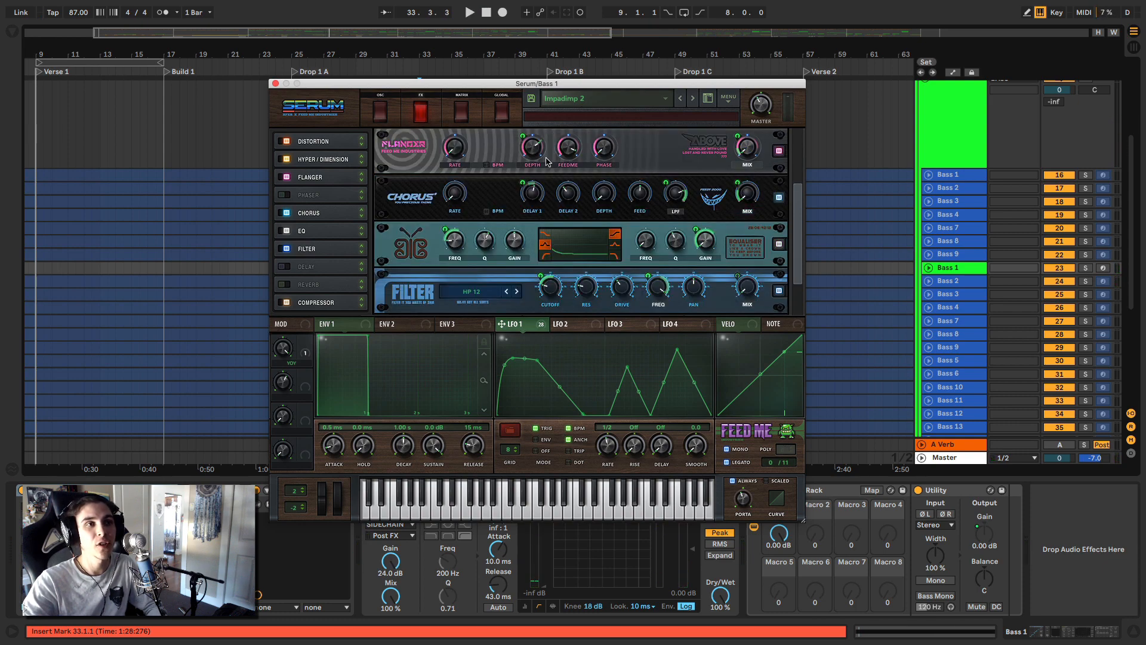
key(space)
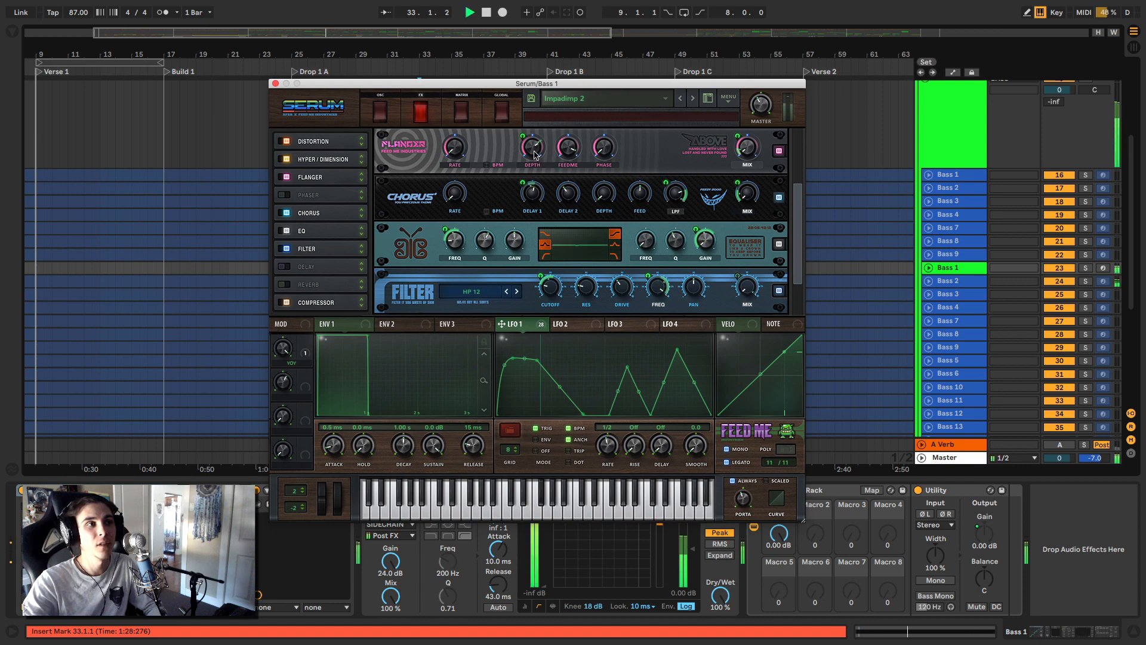
drag(530, 153, 522, 198)
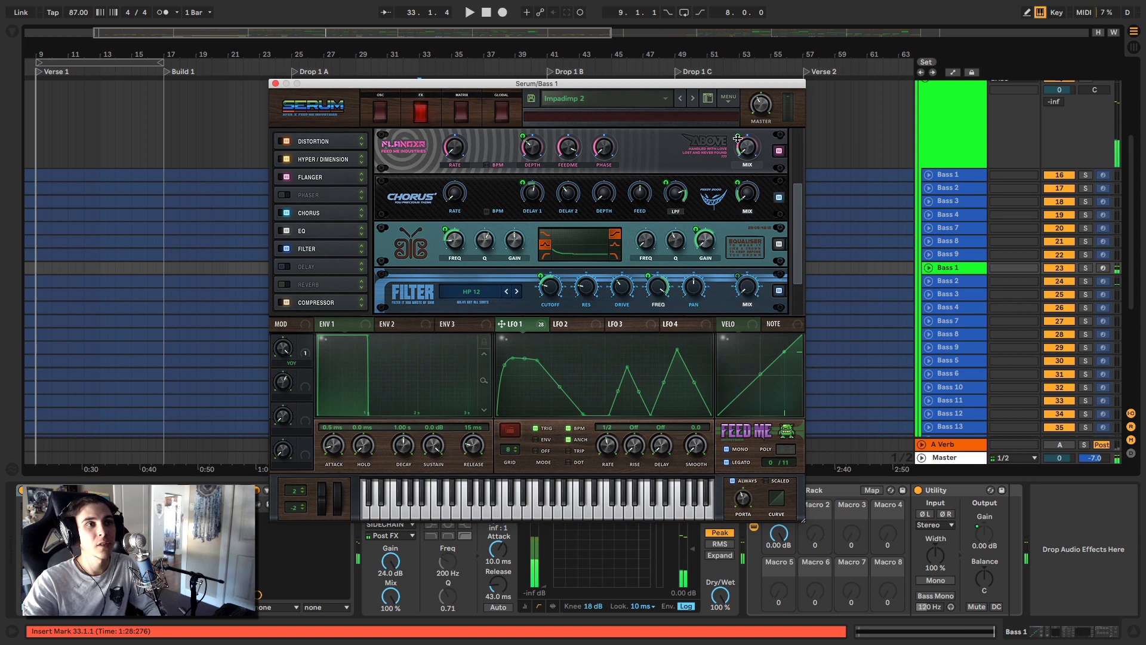
drag(737, 138, 741, 109)
key(space)
drag(533, 154, 539, 142)
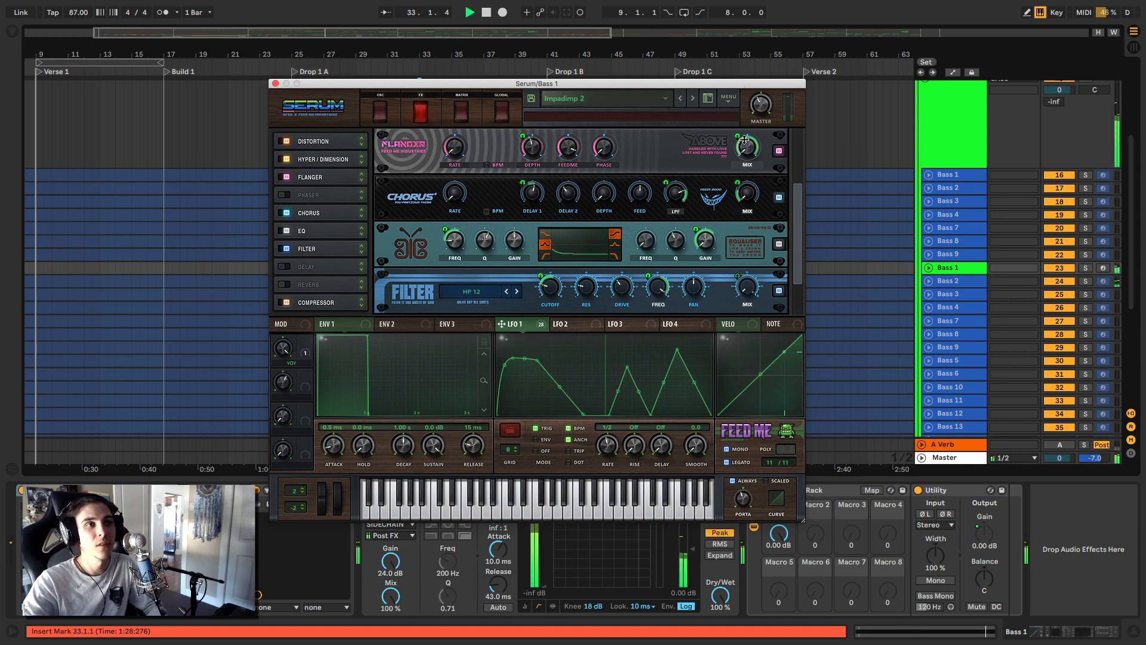
key(space)
mouse_move(739, 136)
mouse_down()
mouse_move(723, 172)
mouse_move(739, 127)
mouse_up()
key(space)
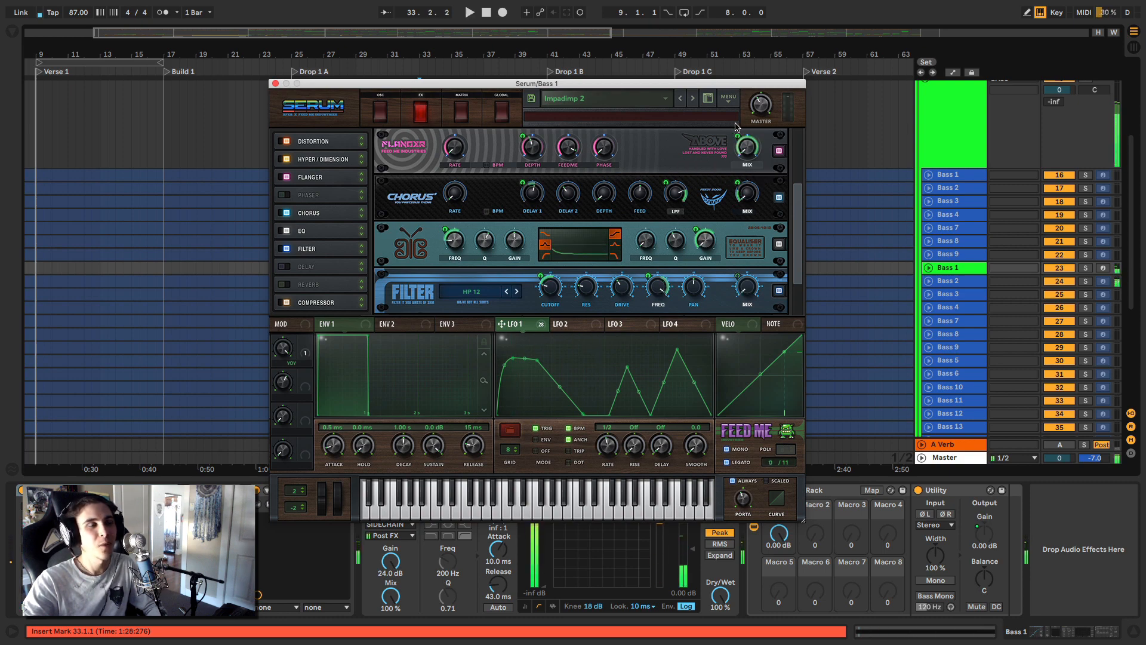
- Audition the bass and compare it with the effects rack's HP 12 filter bypassed and re-enabled
click(338, 217)
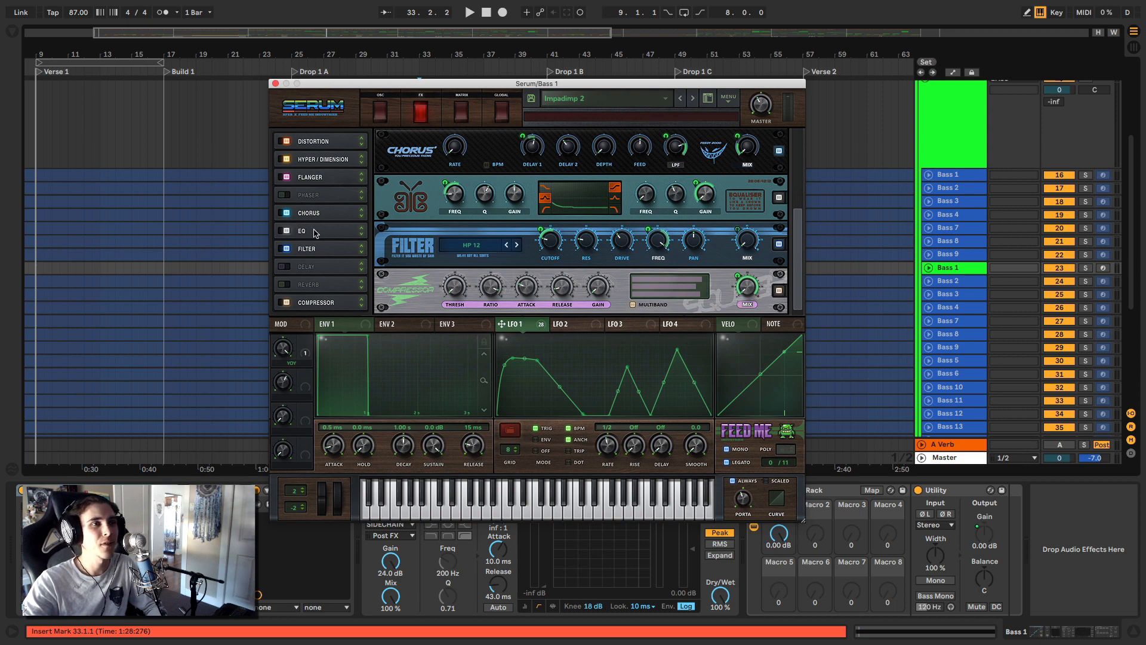
key(space)
key(space)
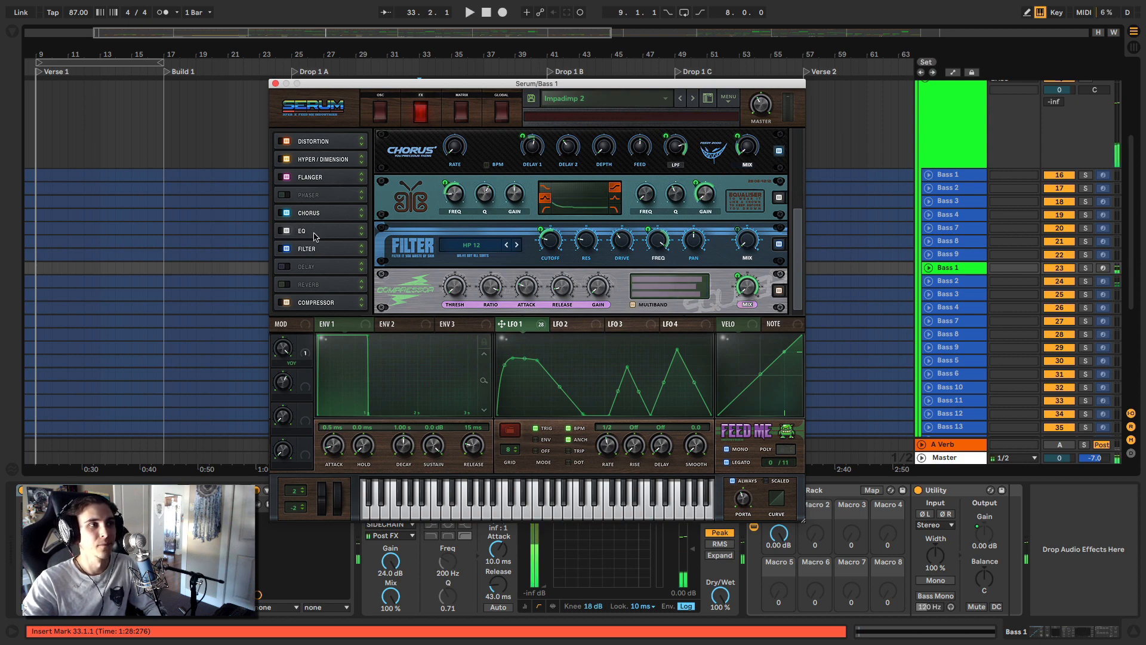
key(space)
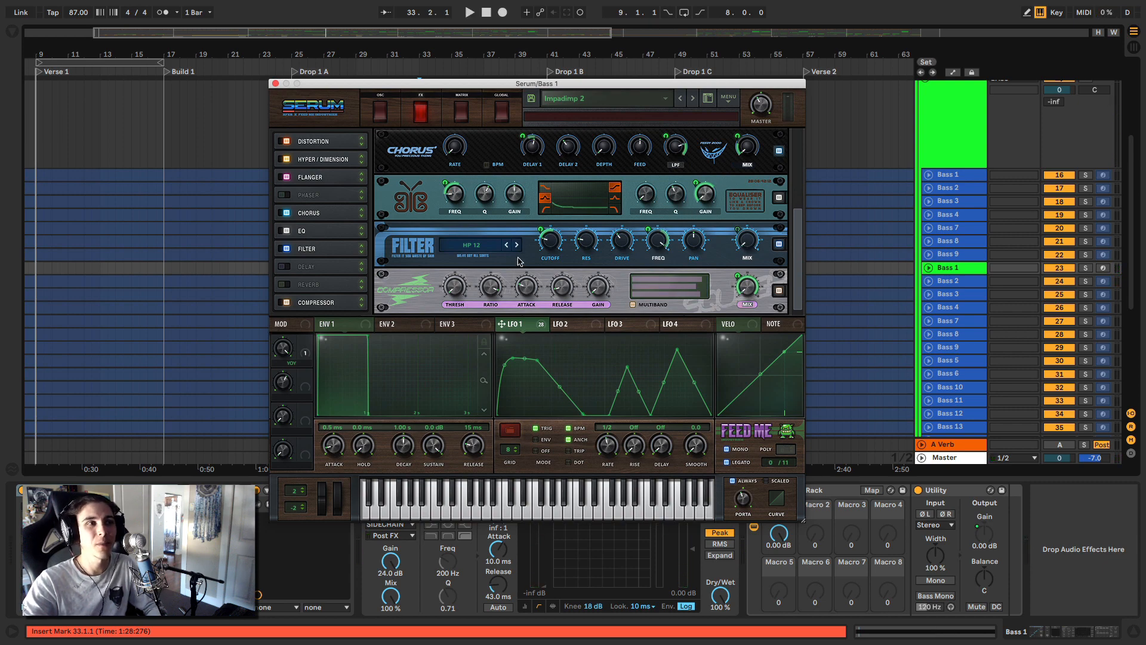
key(space)
click(284, 249)
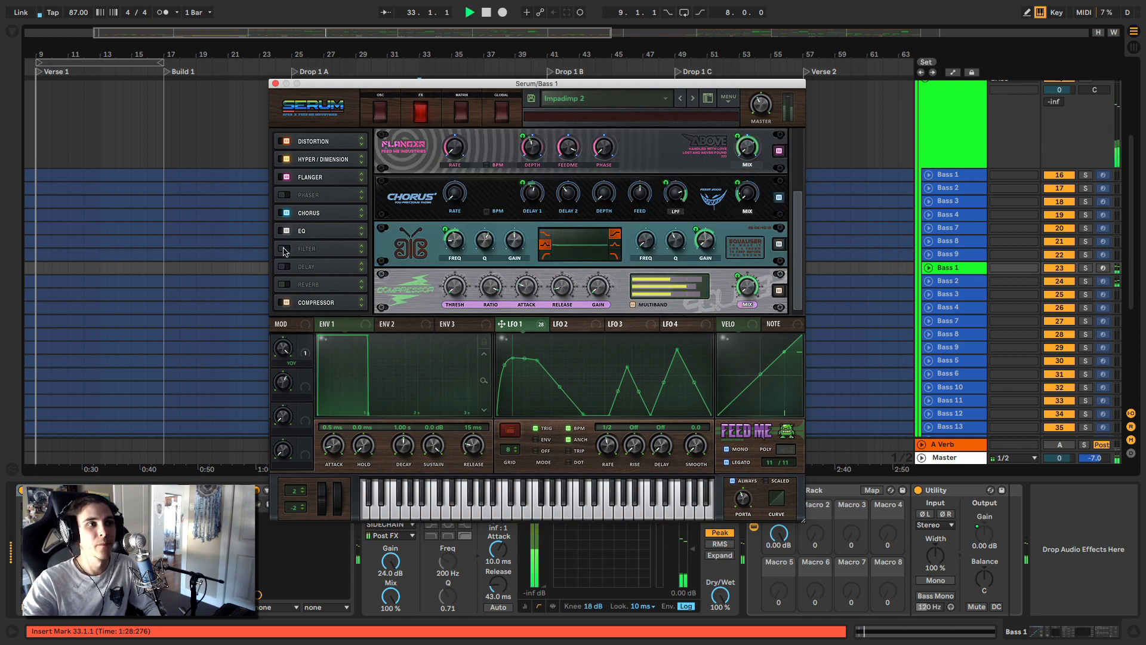
click(284, 249)
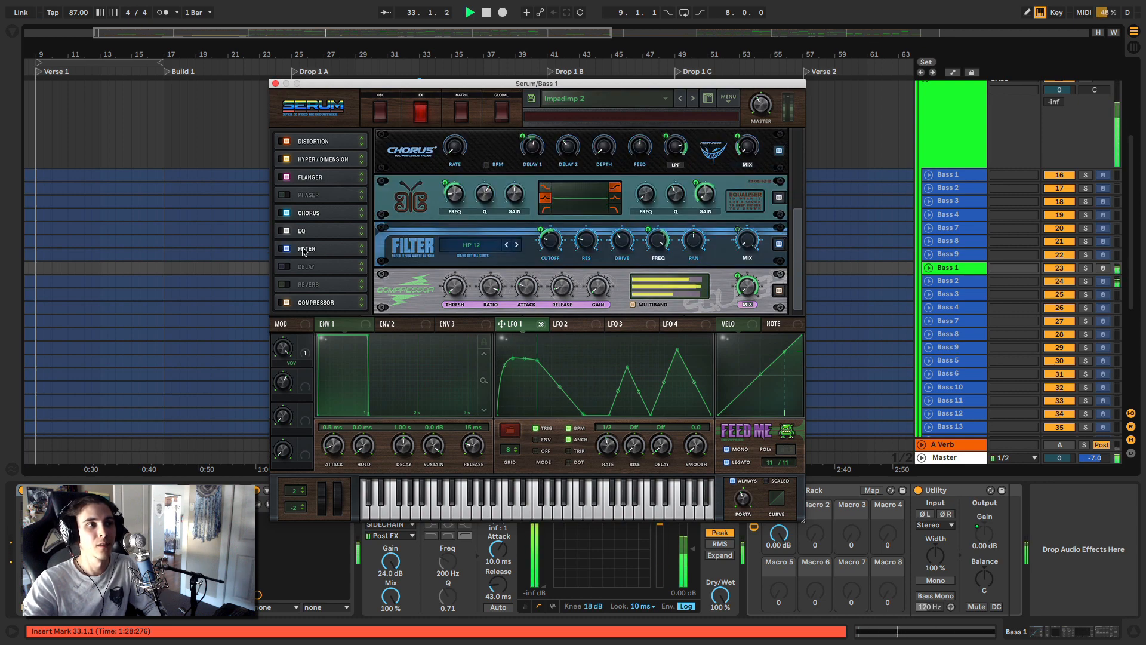
key(space)
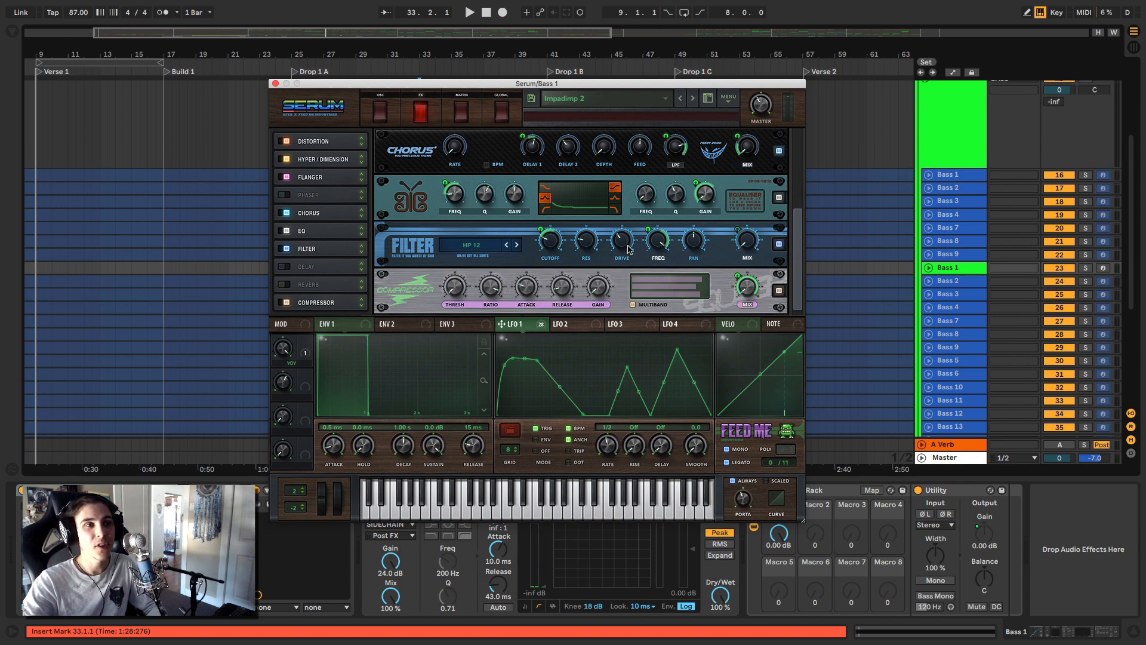
- Adjust the HP 12 effect filter's second frequency control and set its cutoff to 63 Hz while auditioning
mouse_move(654, 251)
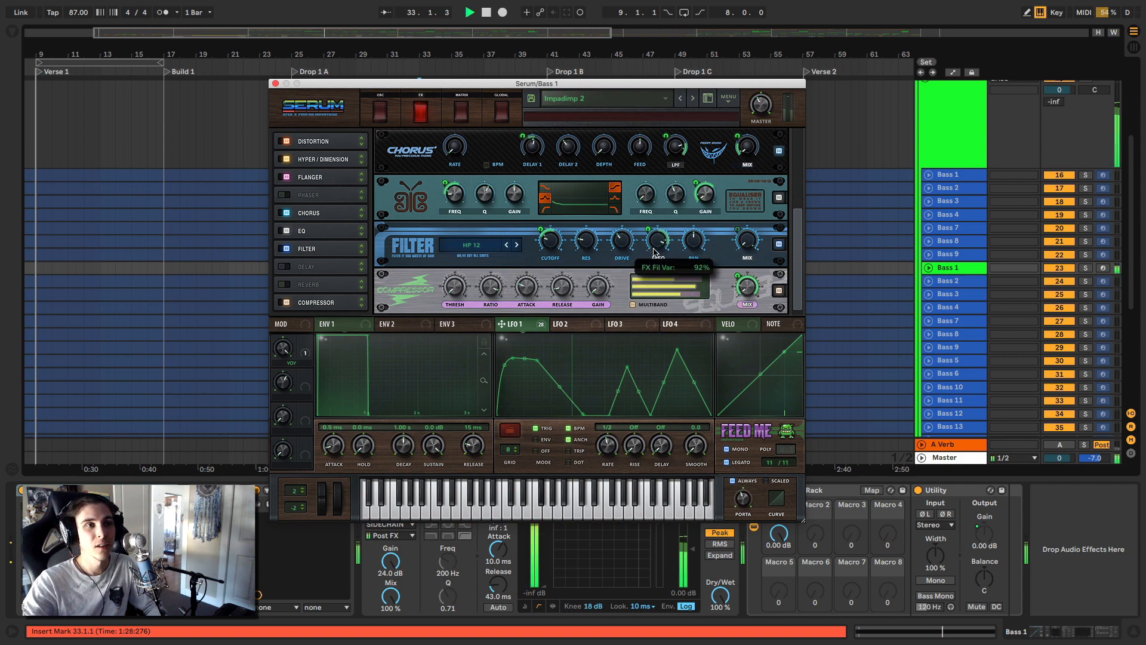
drag(654, 250, 659, 238)
key(space)
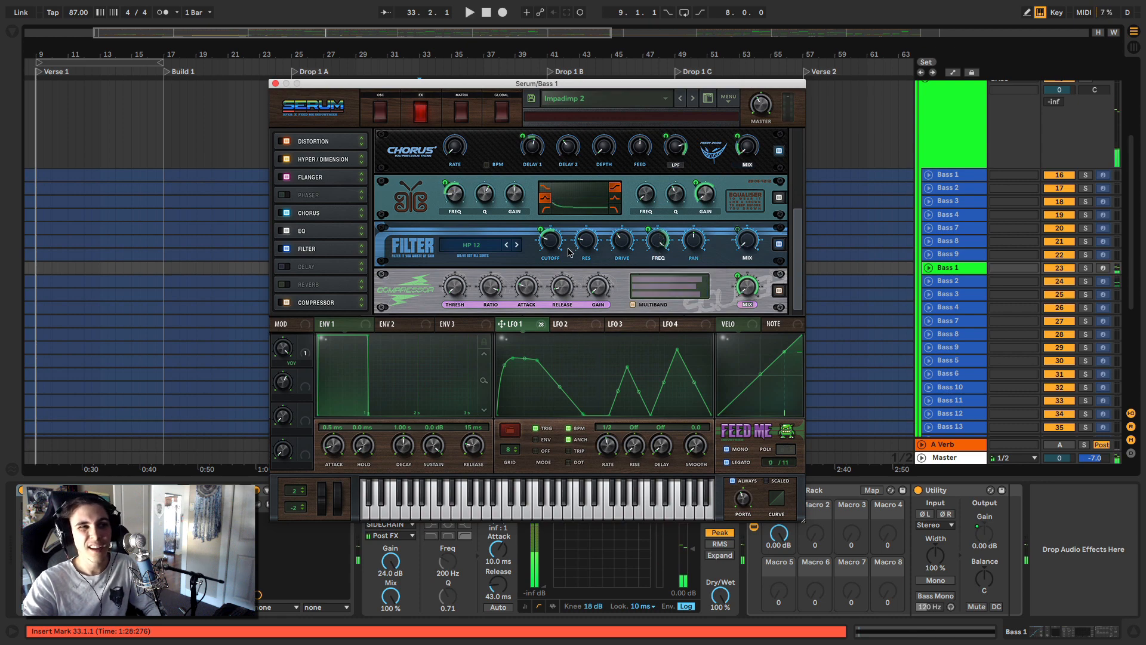
mouse_move(551, 240)
drag(552, 240, 550, 247)
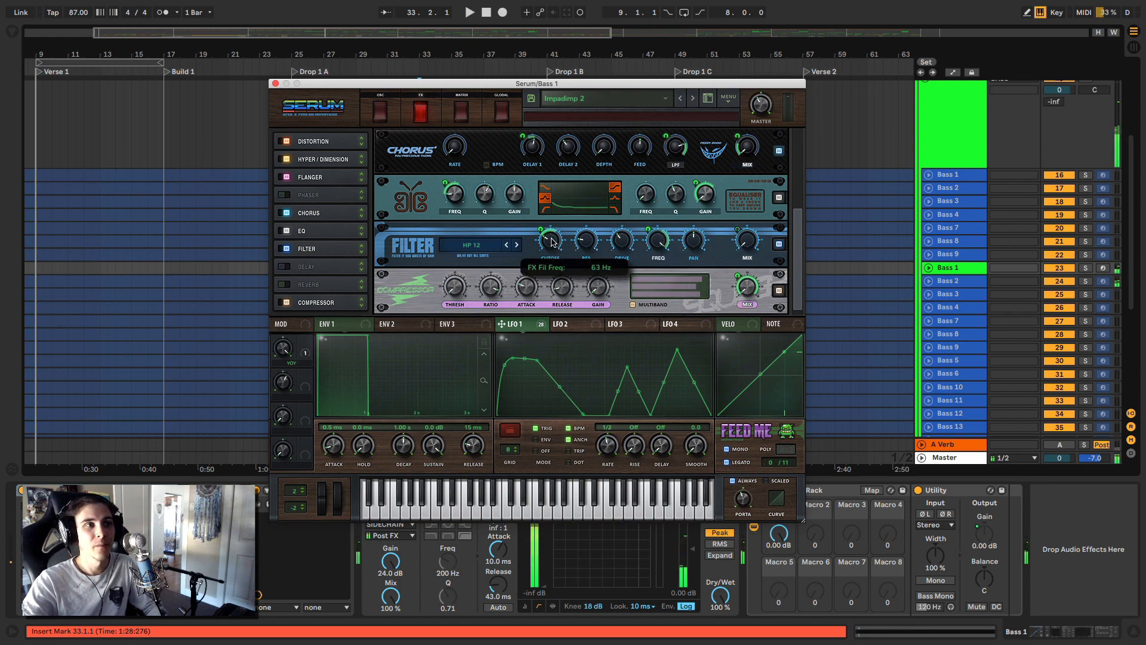
key(space)
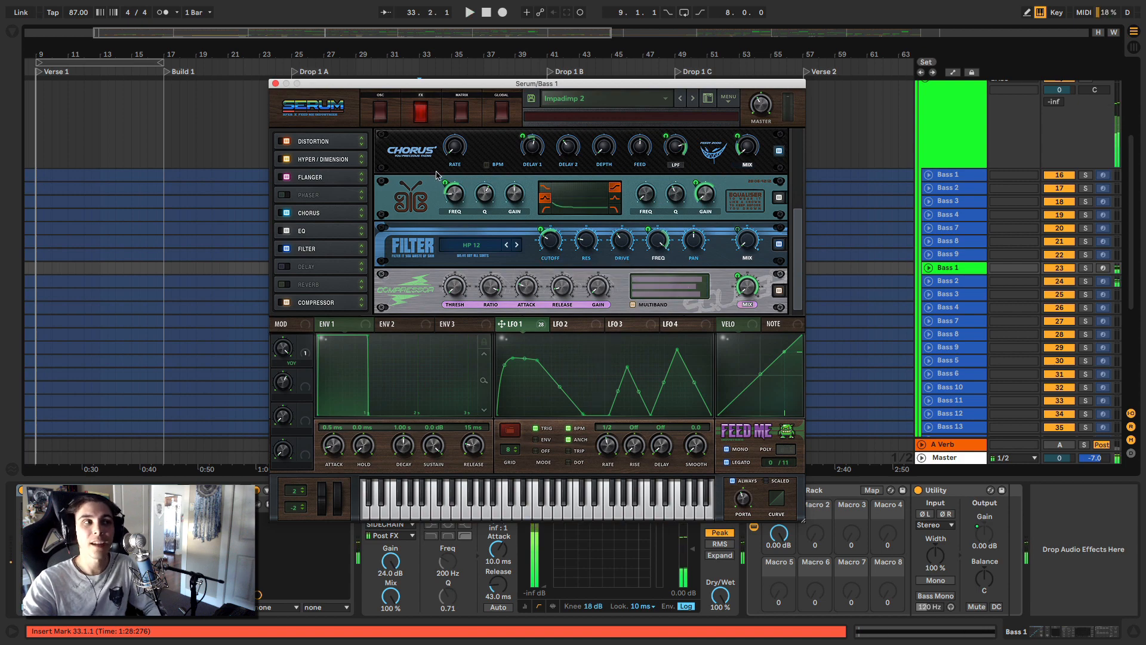
- Close Bass 1's Serum, select the duplicated Bass 2 clip from 33.2.1 to 33.4.1 and audition it
click(276, 84)
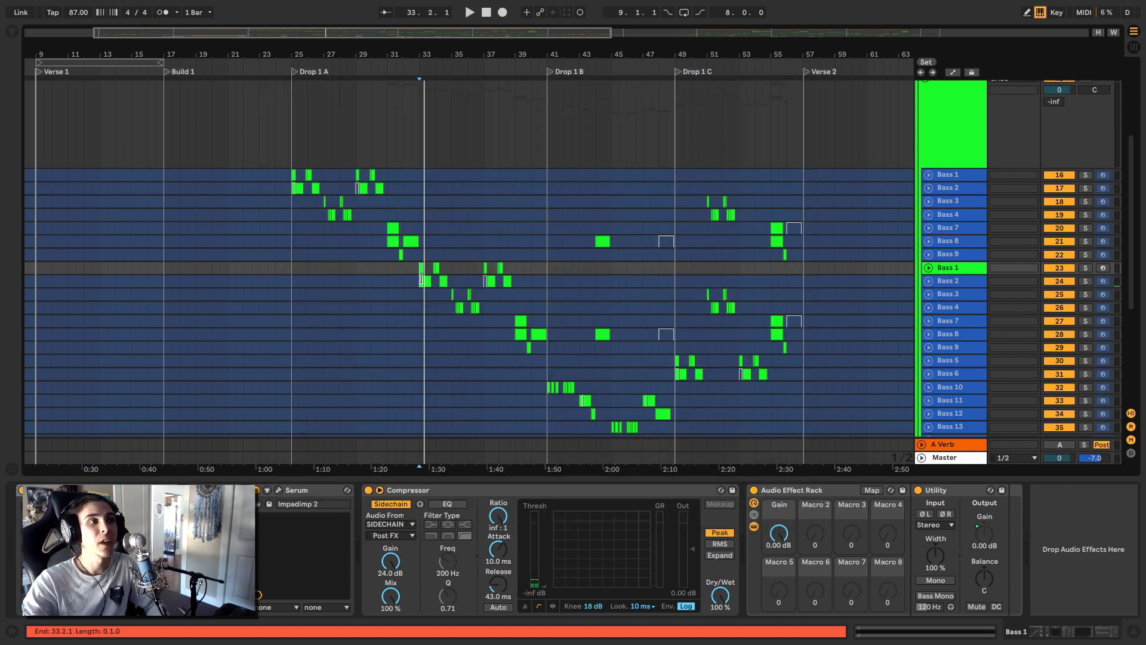
click(421, 279)
drag(398, 56, 412, 131)
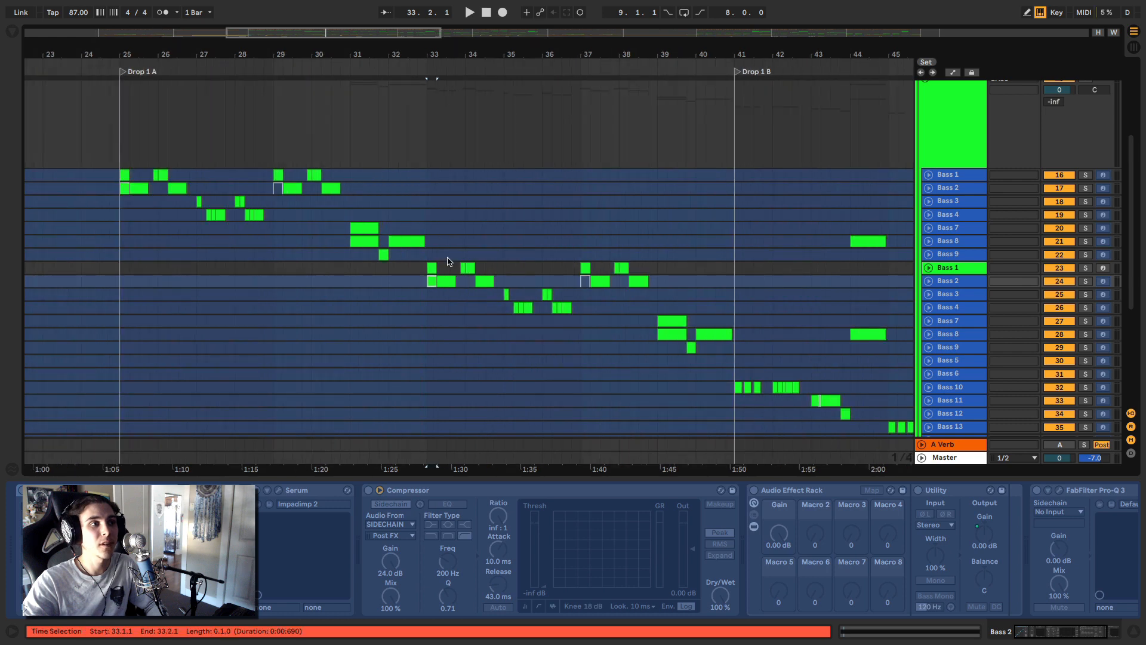
click(448, 286)
key(space)
key(space)
- Unfreeze the duplicated Bass 2 track, open its Serum and audition the original sound
right_click(949, 281)
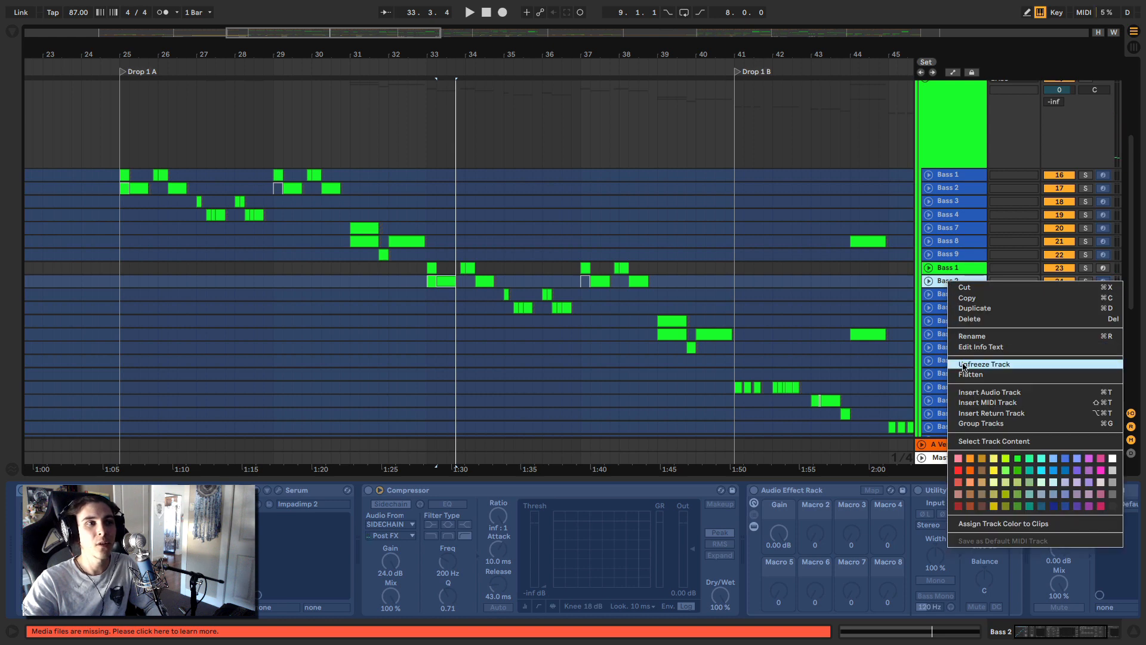
click(962, 364)
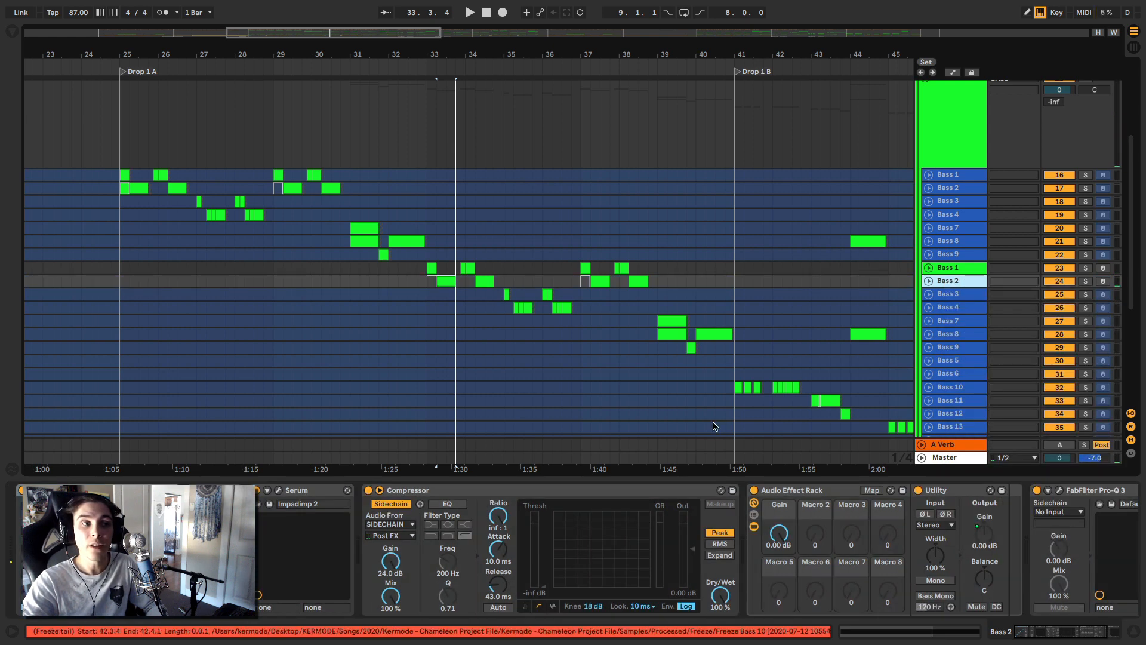
click(279, 490)
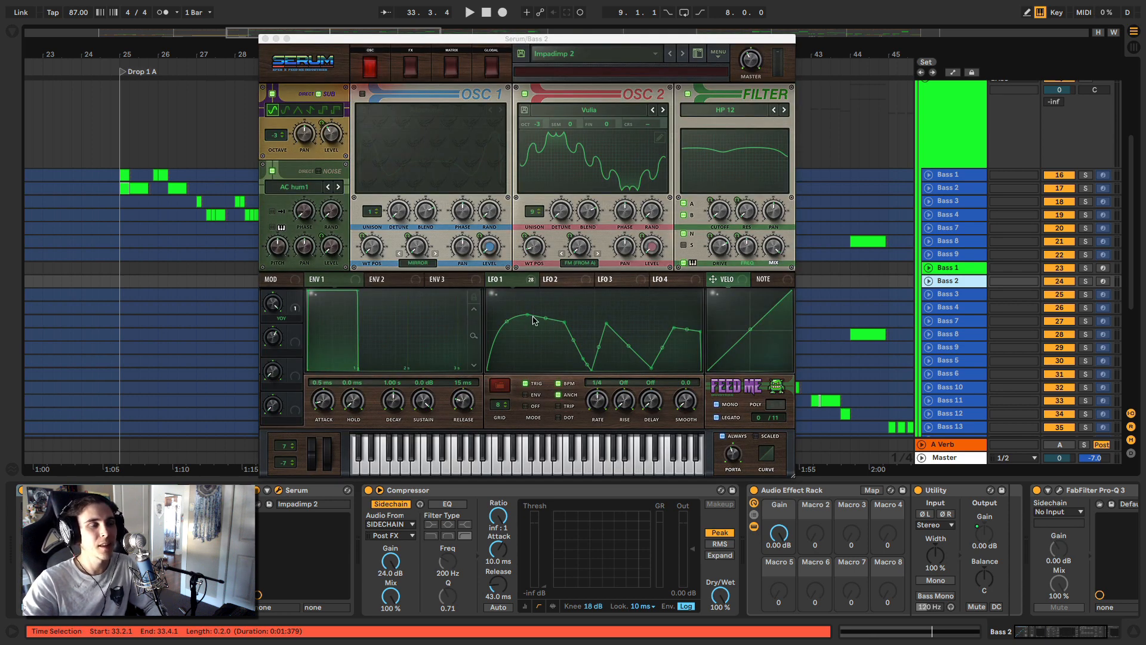
key(space)
key(space)
- Reshape LFO 1's middle peak with added points into a plateau with a shallow dip, auditioning the bass
drag(632, 346, 621, 359)
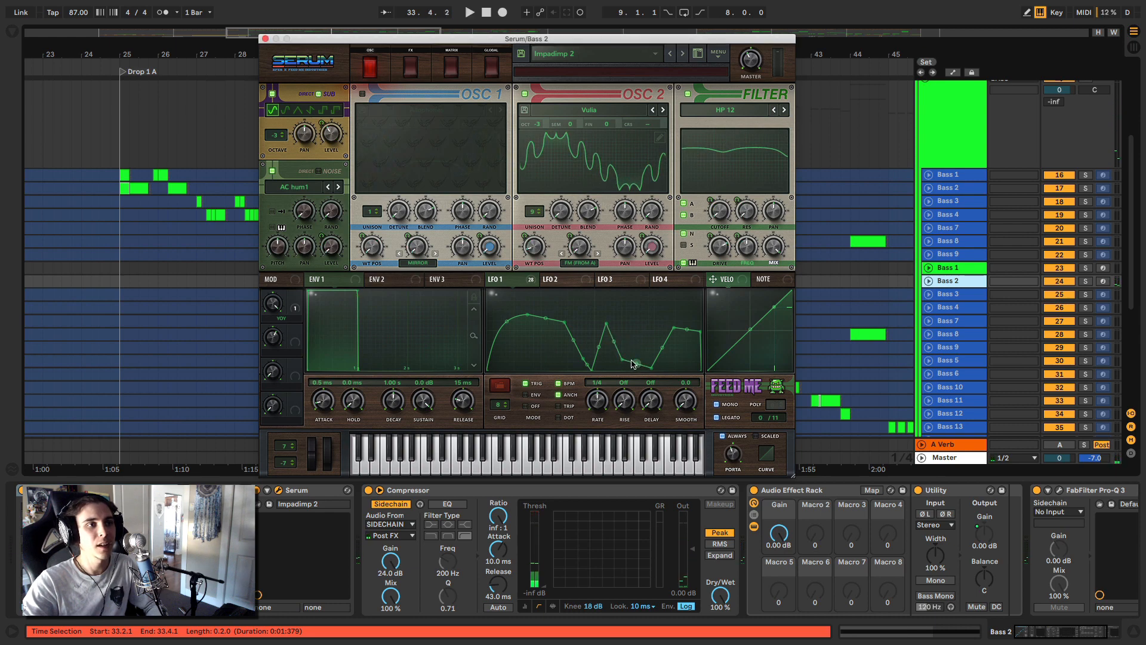
drag(637, 329, 622, 363)
key(space)
key(space)
key(space)
key(space)
drag(622, 348, 621, 333)
key(space)
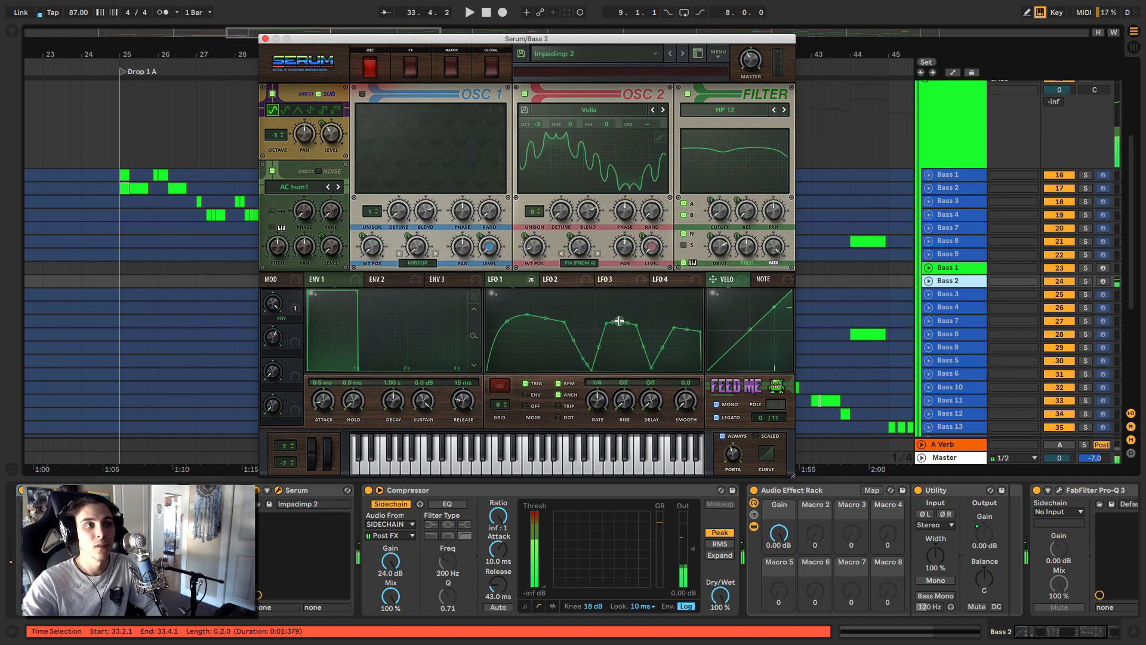
drag(619, 317, 623, 330)
key(space)
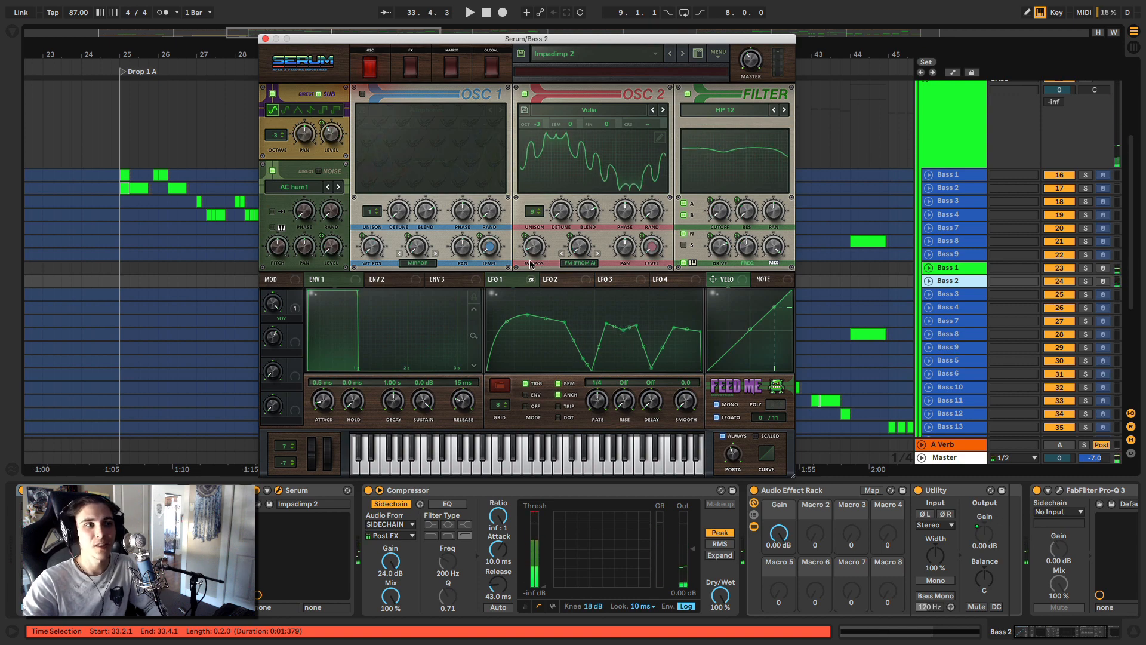
- Raise OSC 2's wavetable position, audition the bass and close Bass 2's Serum
drag(534, 246, 541, 210)
key(space)
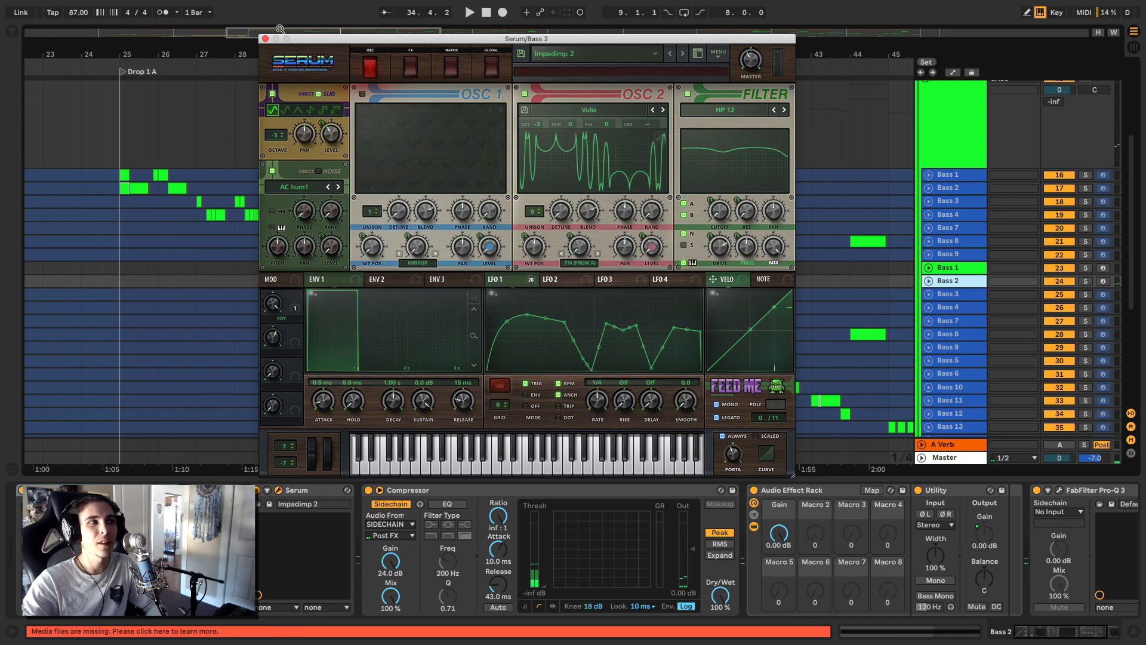
click(265, 38)
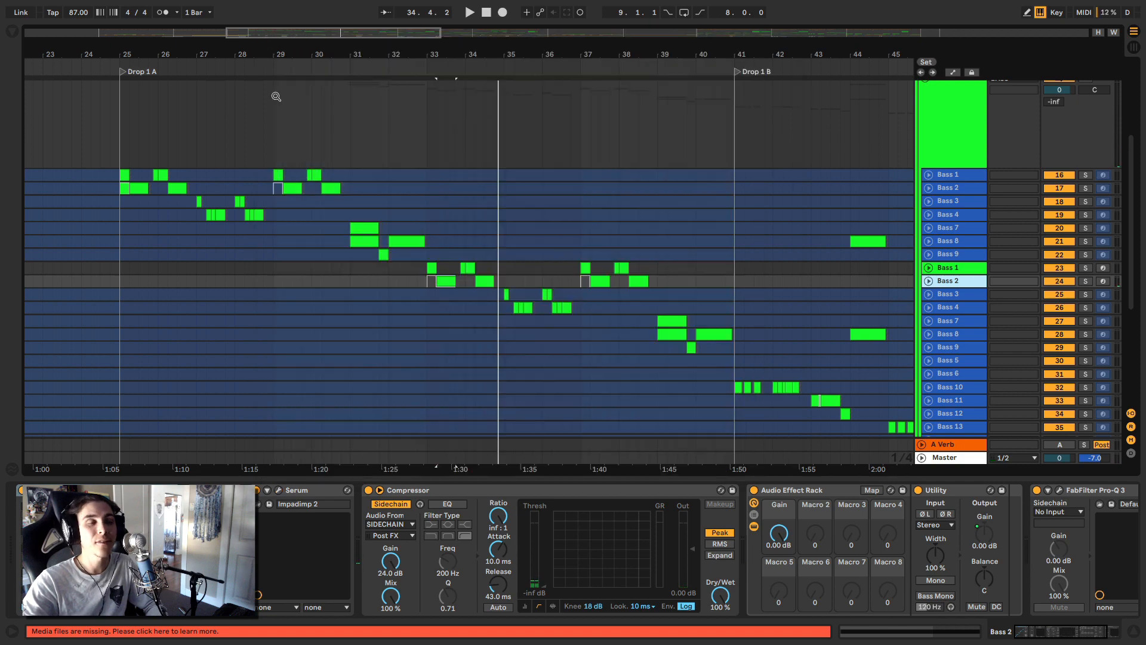
- Select the duplicated Bass 3 clip at bar 35 and unfreeze its track
click(521, 288)
right_click(955, 295)
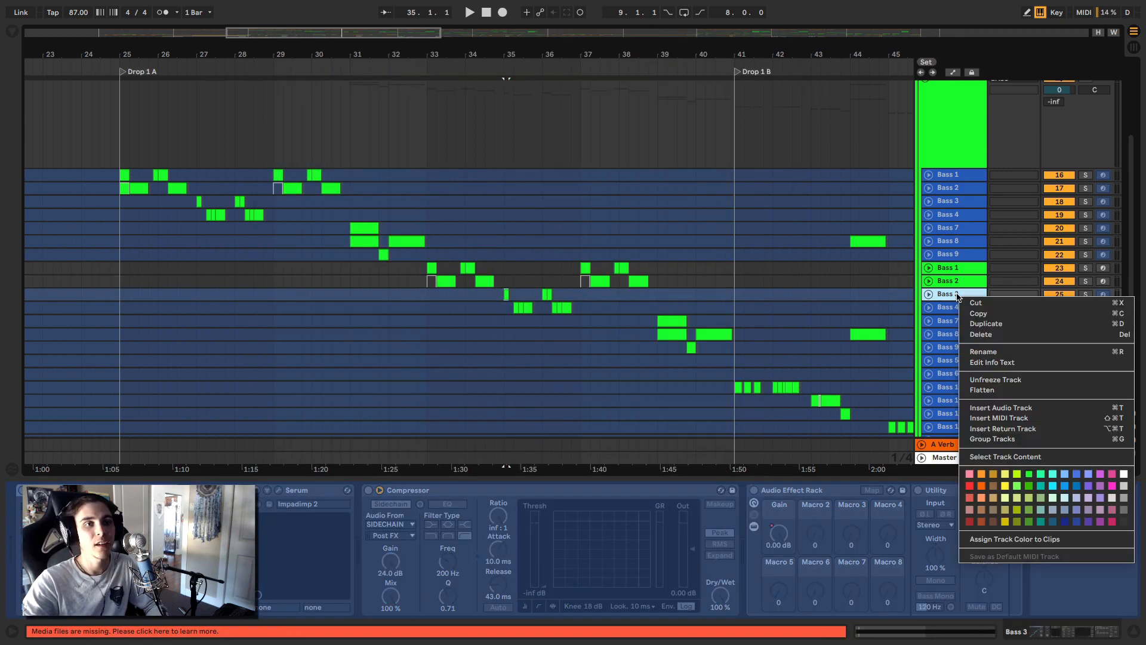
click(985, 377)
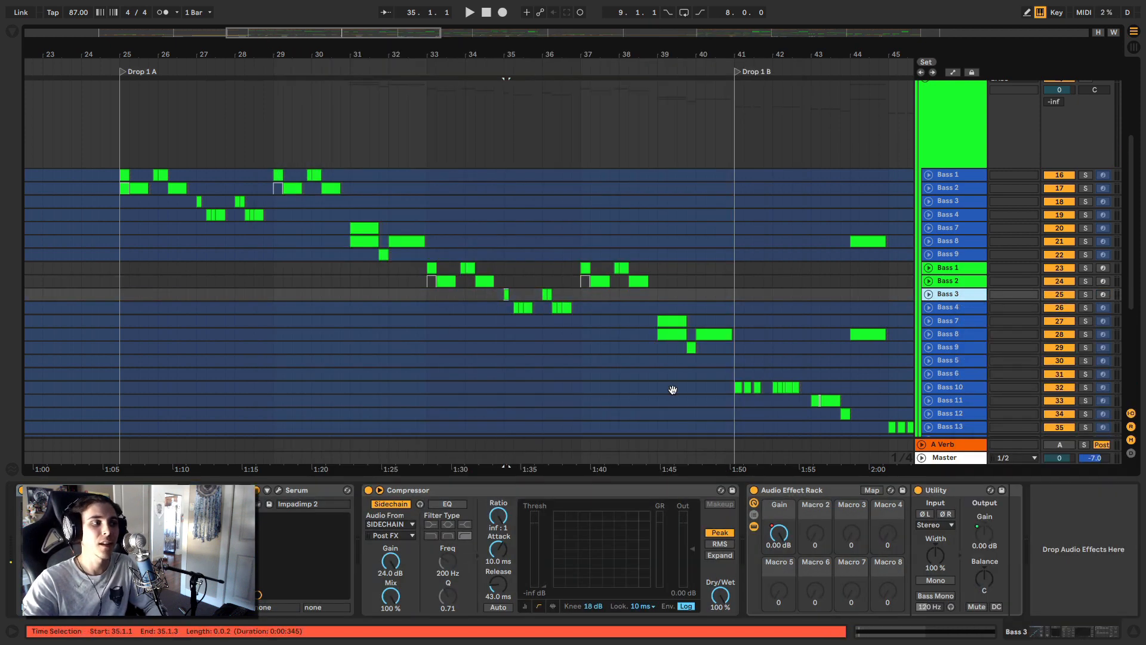
- Open the duplicated Bass 3's Serum, raise OSC 2's wavetable position while auditioning the bass, and close it
click(278, 490)
key(space)
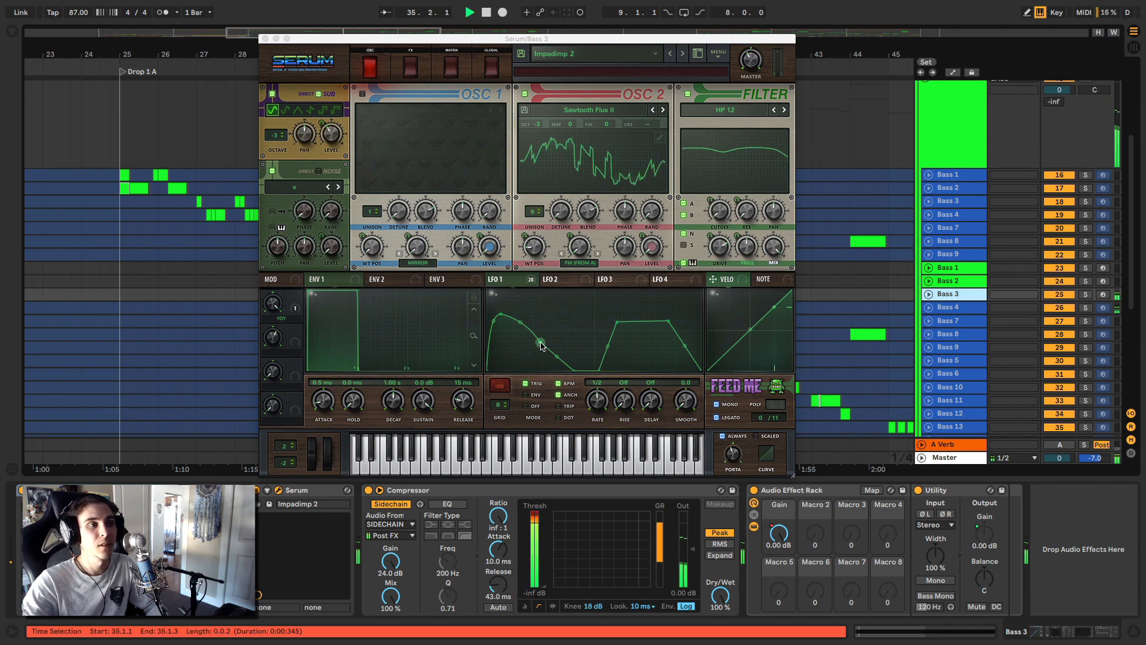
drag(535, 251, 549, 197)
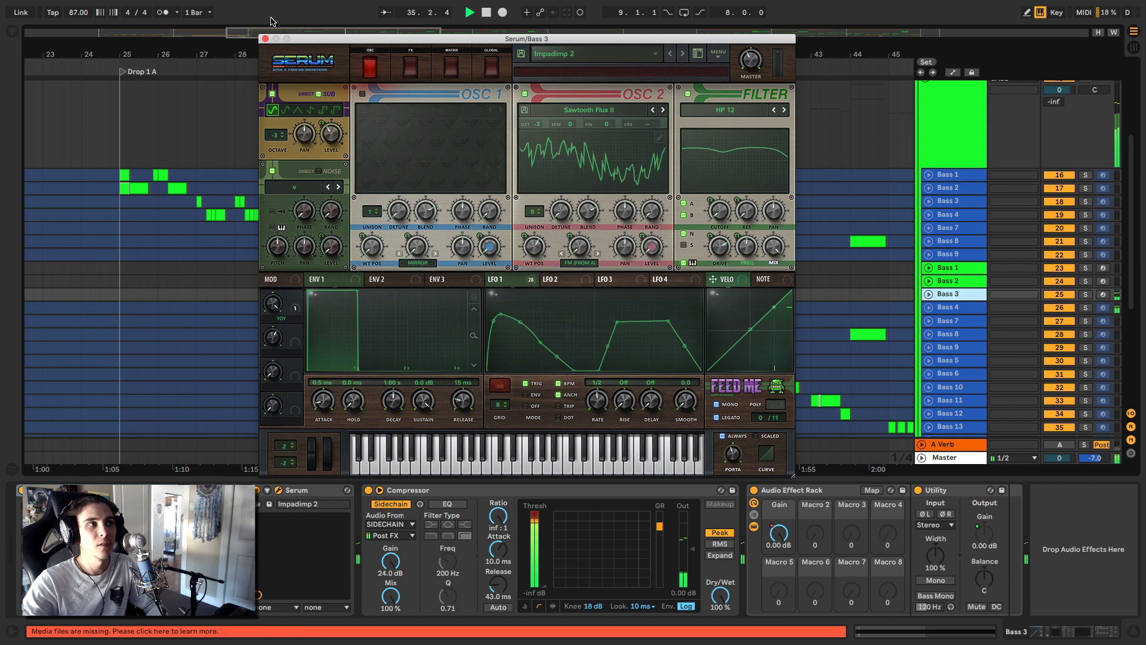
key(super+alt+p)
- Select the duplicated Bass 4 clip at bar 35, unfreeze its track and open its Serum
click(511, 309)
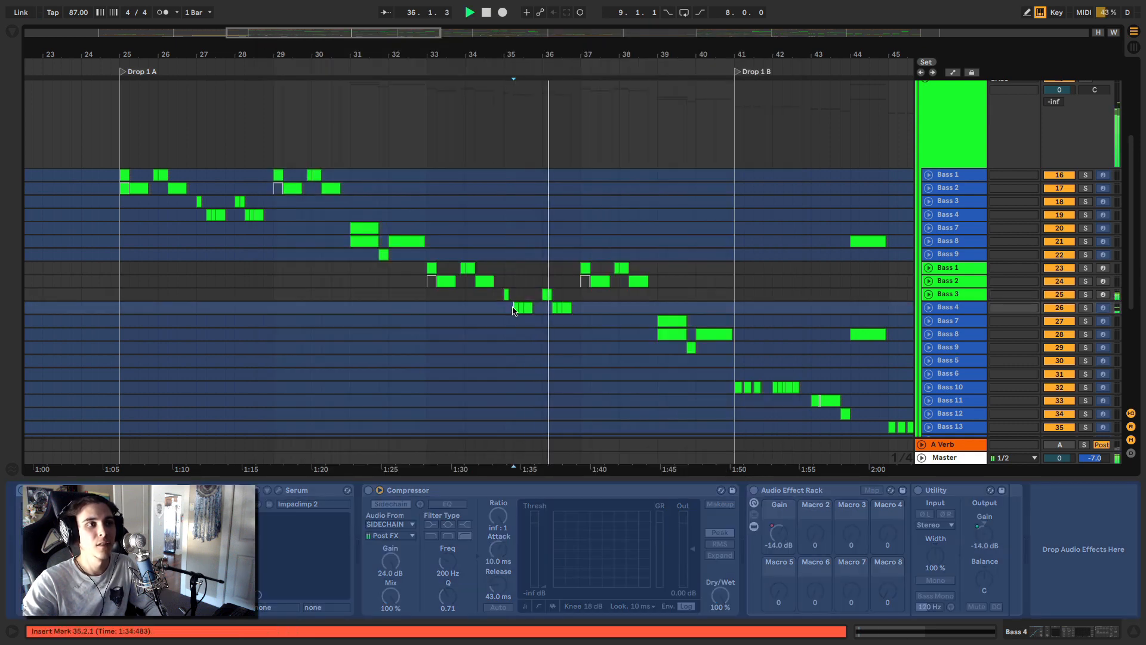
right_click(950, 308)
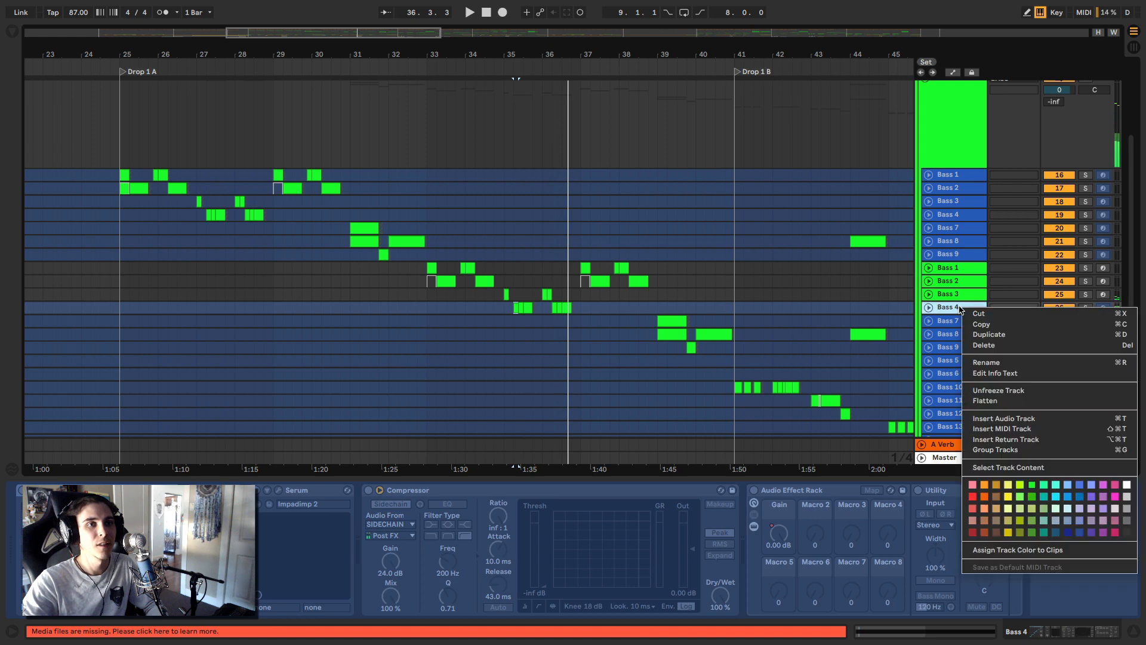
key(Escape)
click(278, 489)
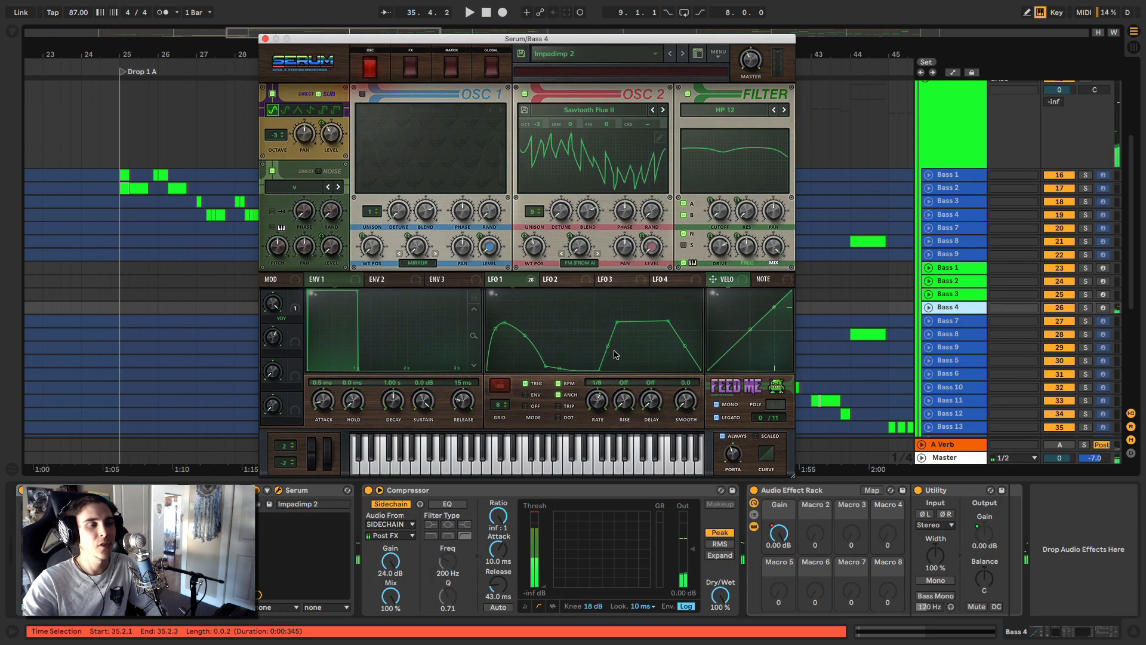
- Reshape LFO 1's second peak into a rounded dome with added points and shift the first hump's peak later, auditioning the bass
click(640, 330)
click(640, 330)
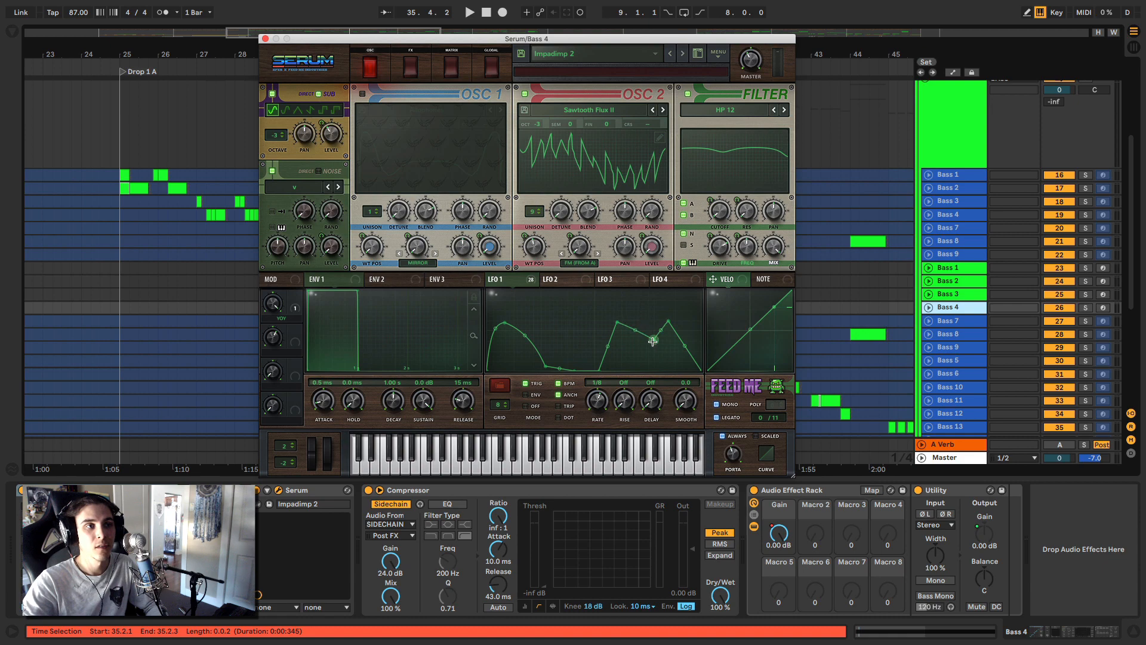
drag(653, 340, 637, 360)
key(space)
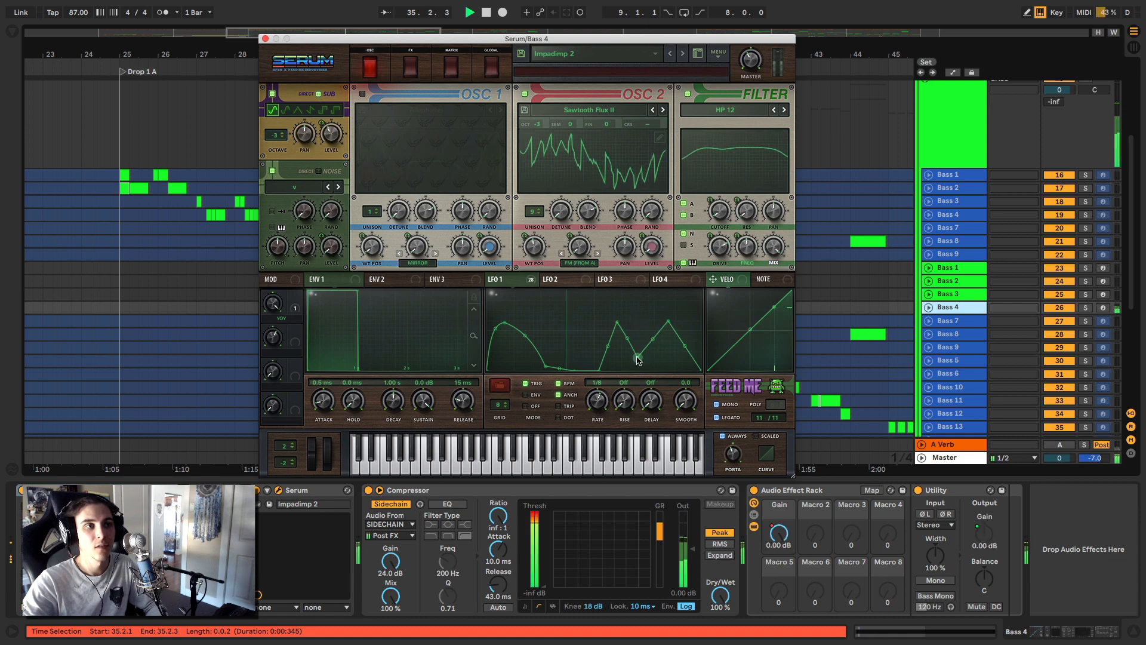
drag(638, 359, 643, 309)
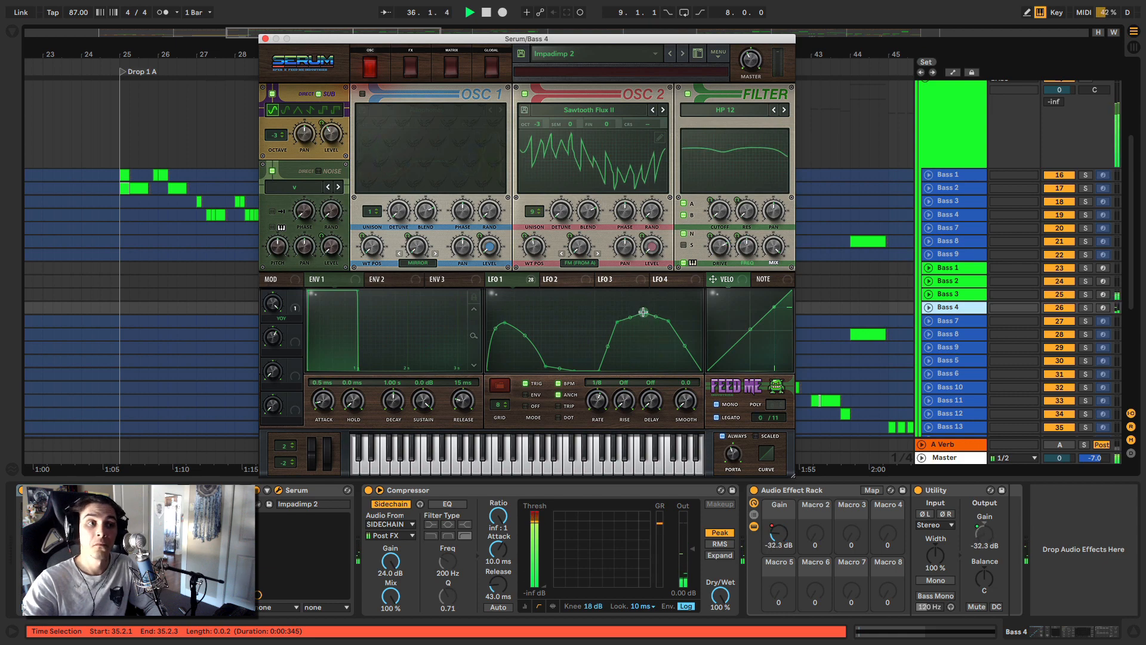
key(space)
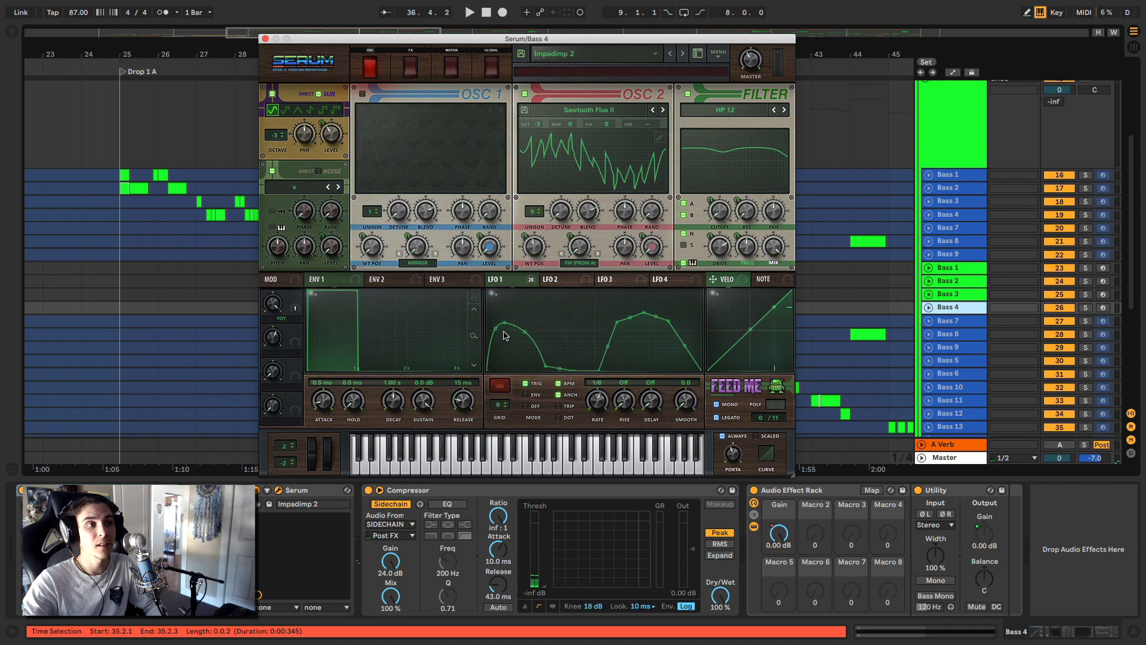
key(space)
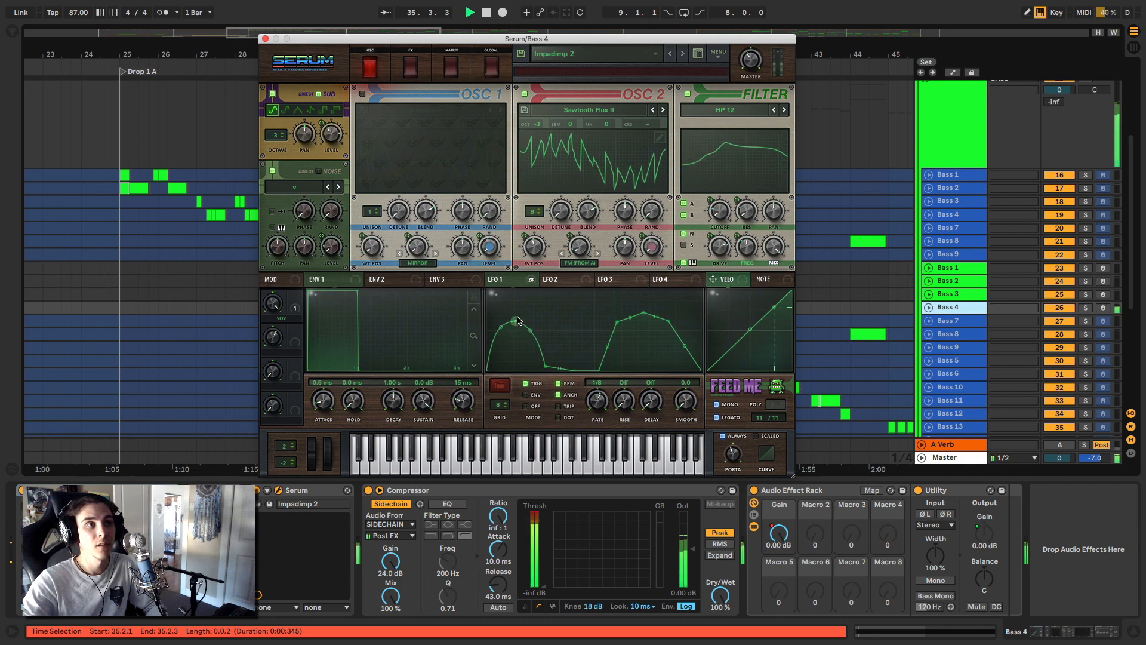
- Audition User wavetables in OSC 2, including Drop Top and Echo, and choose High Five
click(583, 120)
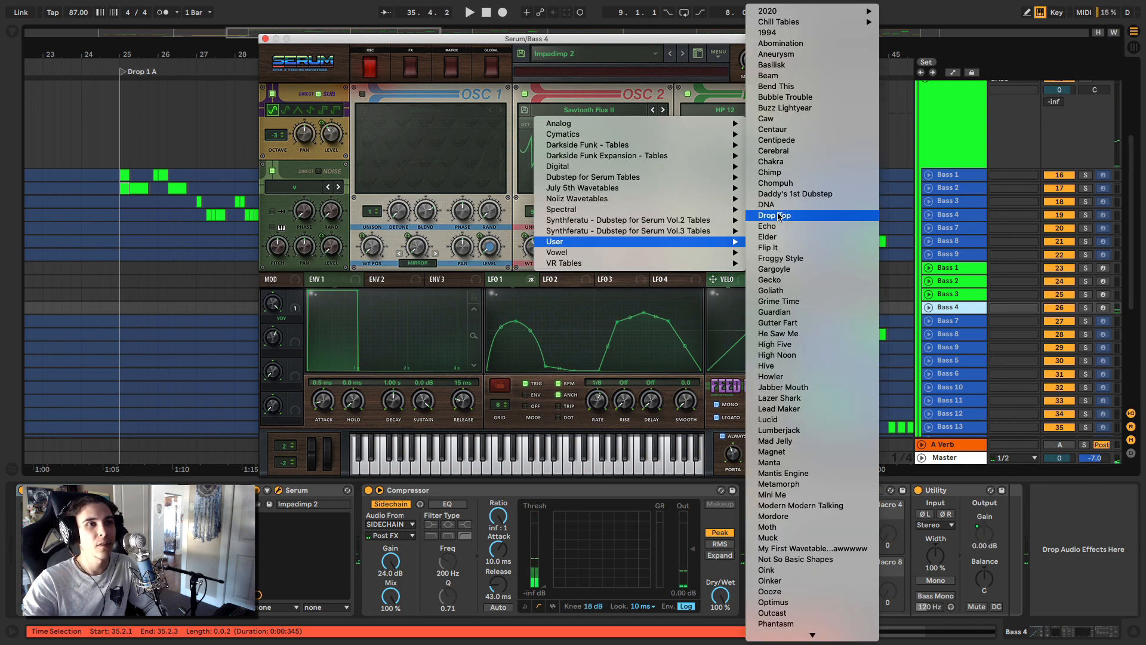
click(494, 264)
key(space)
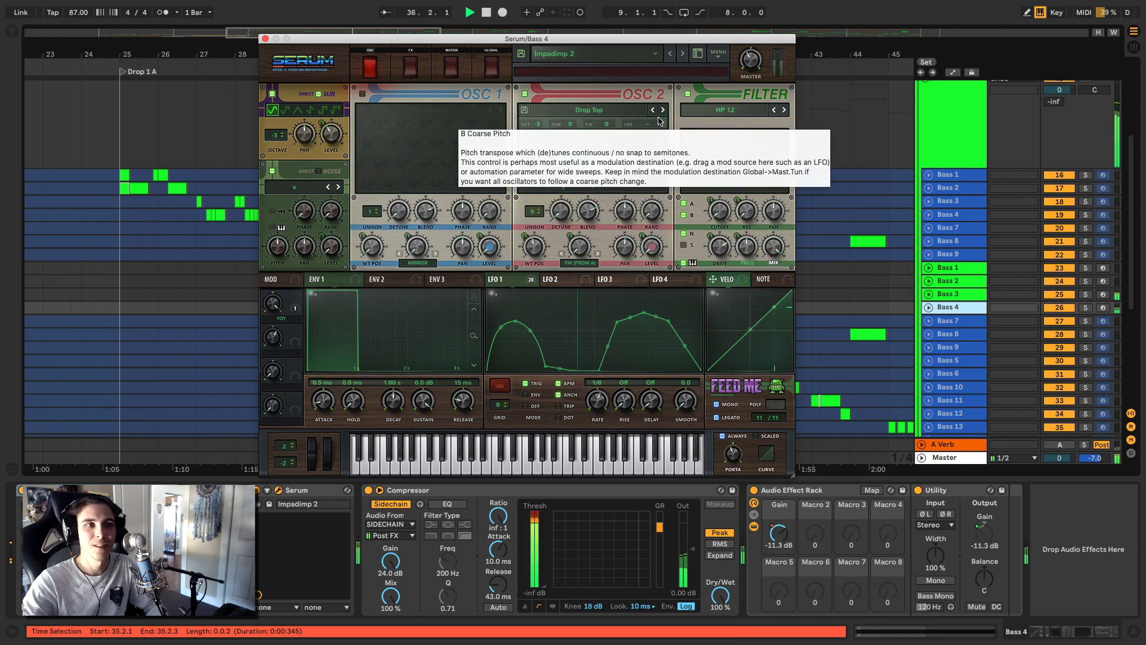
click(663, 111)
click(662, 111)
click(663, 111)
key(space)
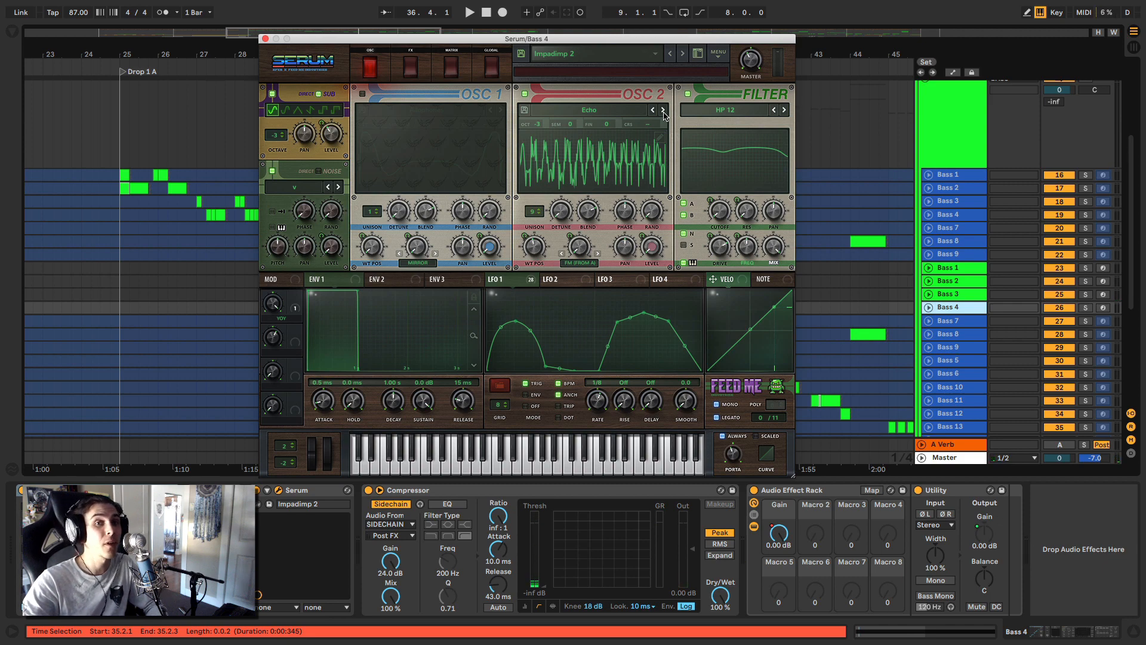
key(space)
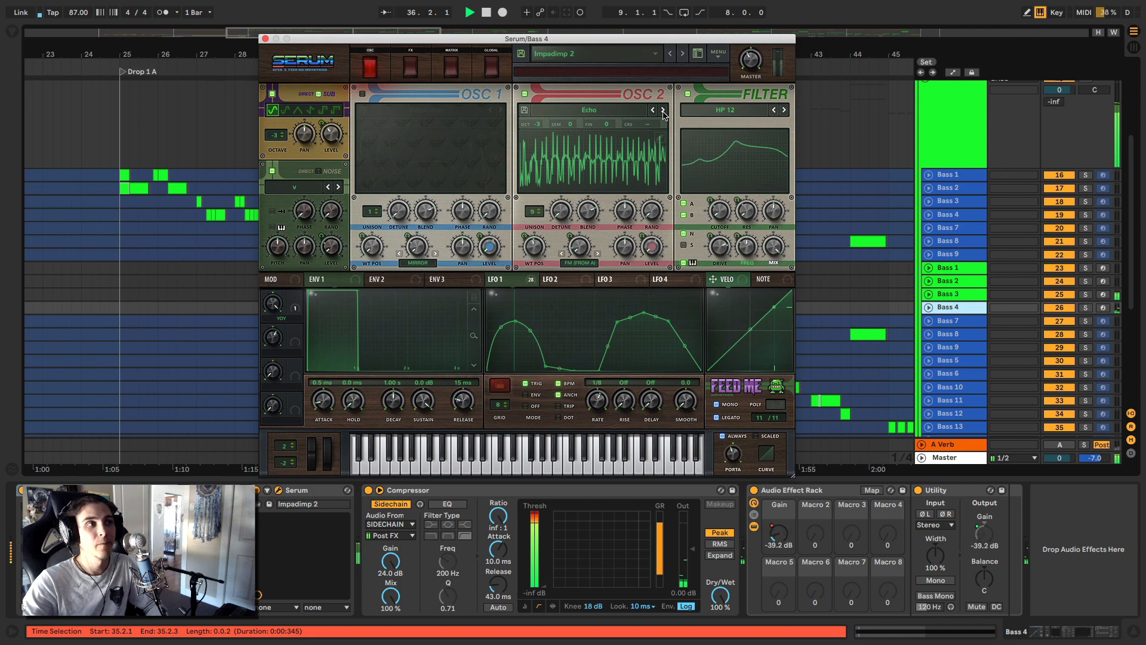
key(space)
click(663, 110)
key(space)
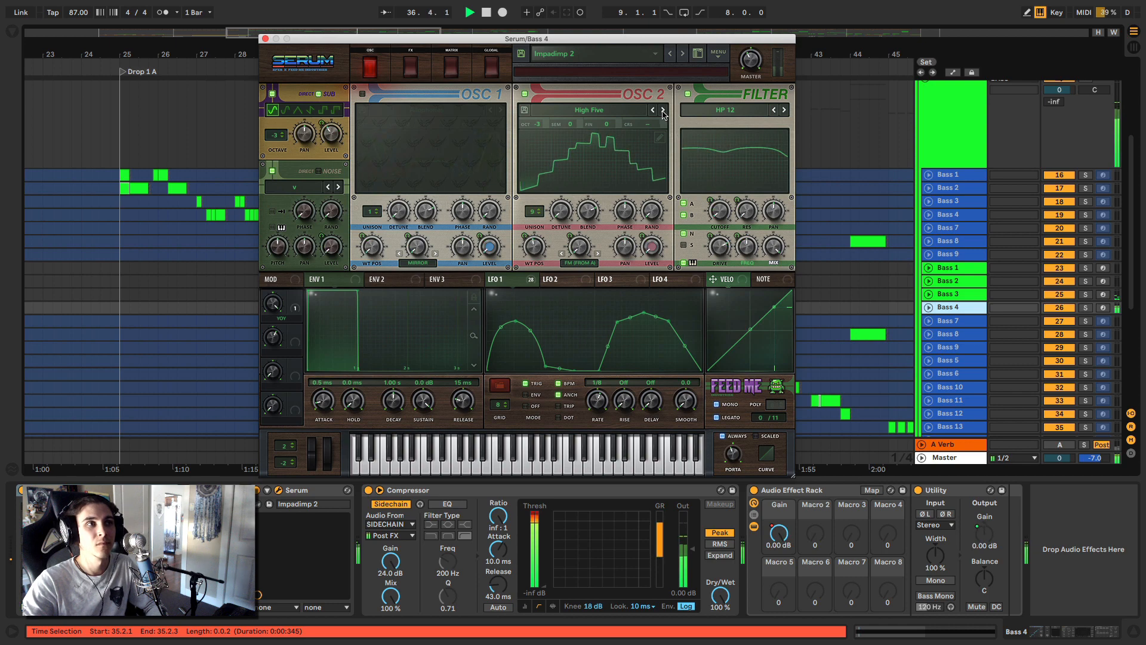
- Audition distortion types such as Asym and Downsample in Bass 4's effects, choose Zero-Square and close its Serum
click(417, 70)
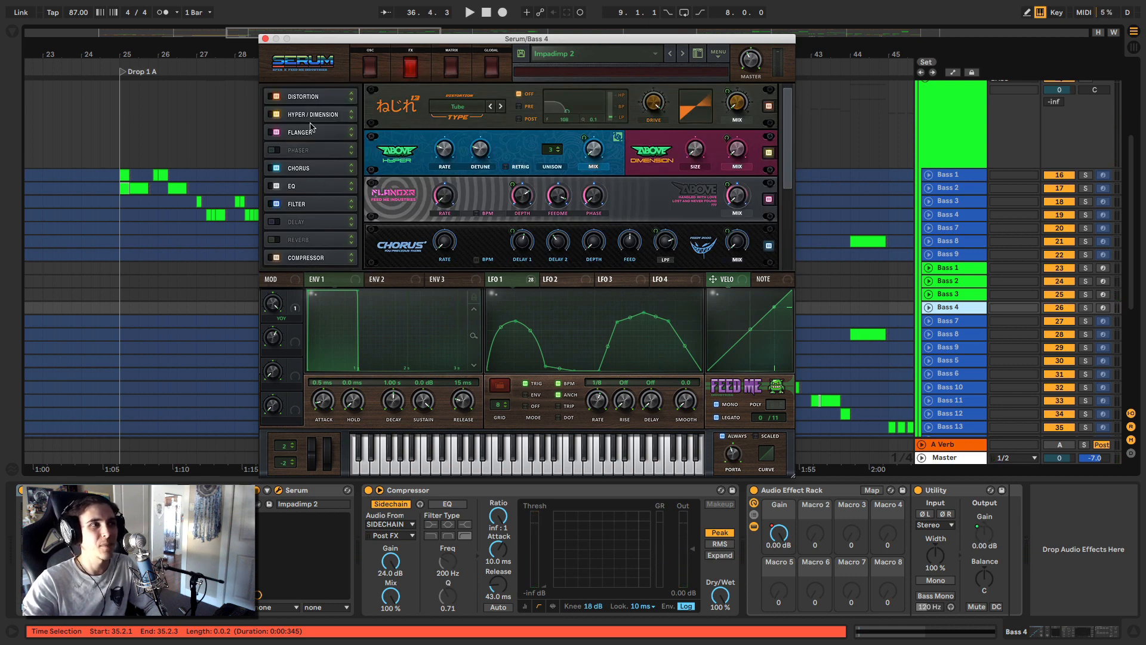
key(space)
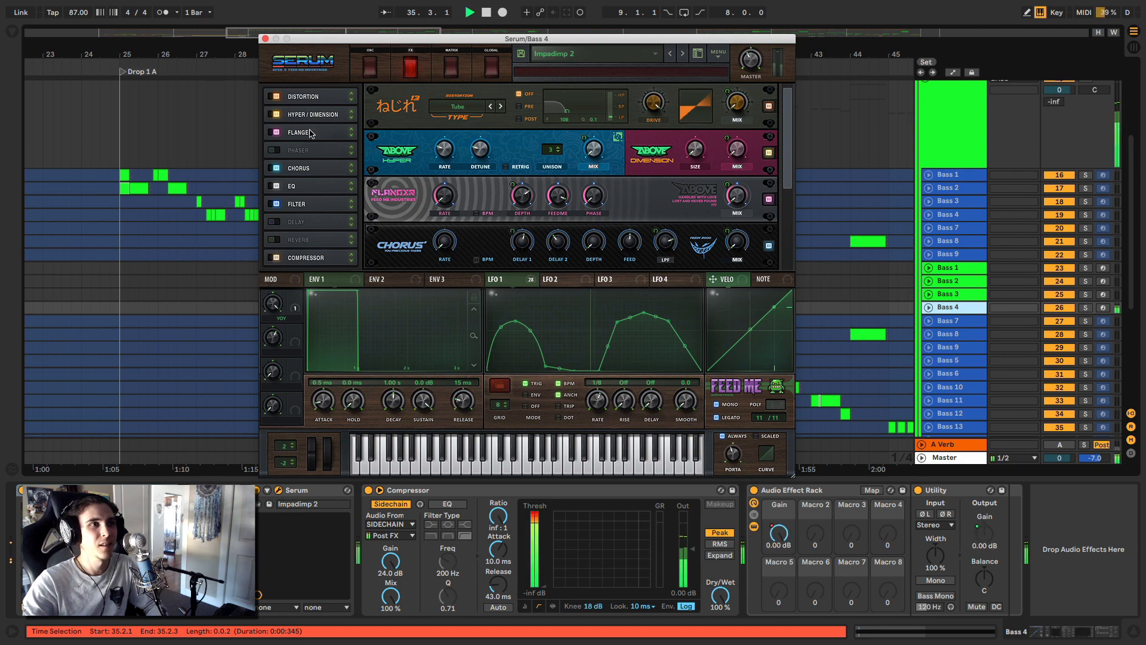
click(457, 106)
click(474, 227)
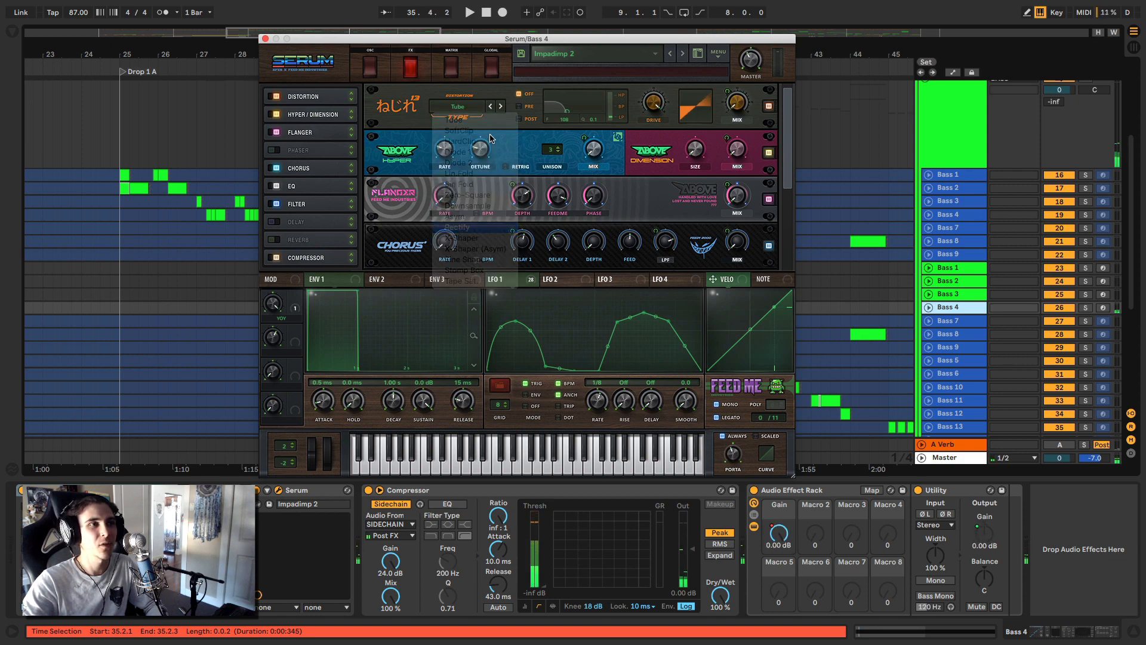
click(491, 107)
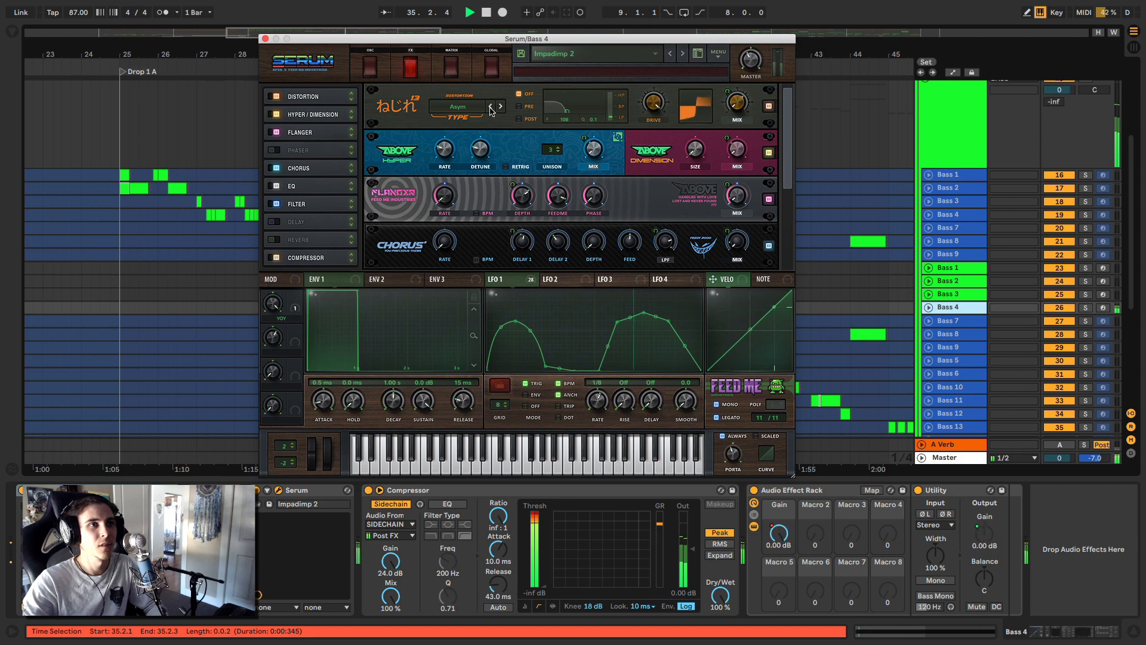
key(space)
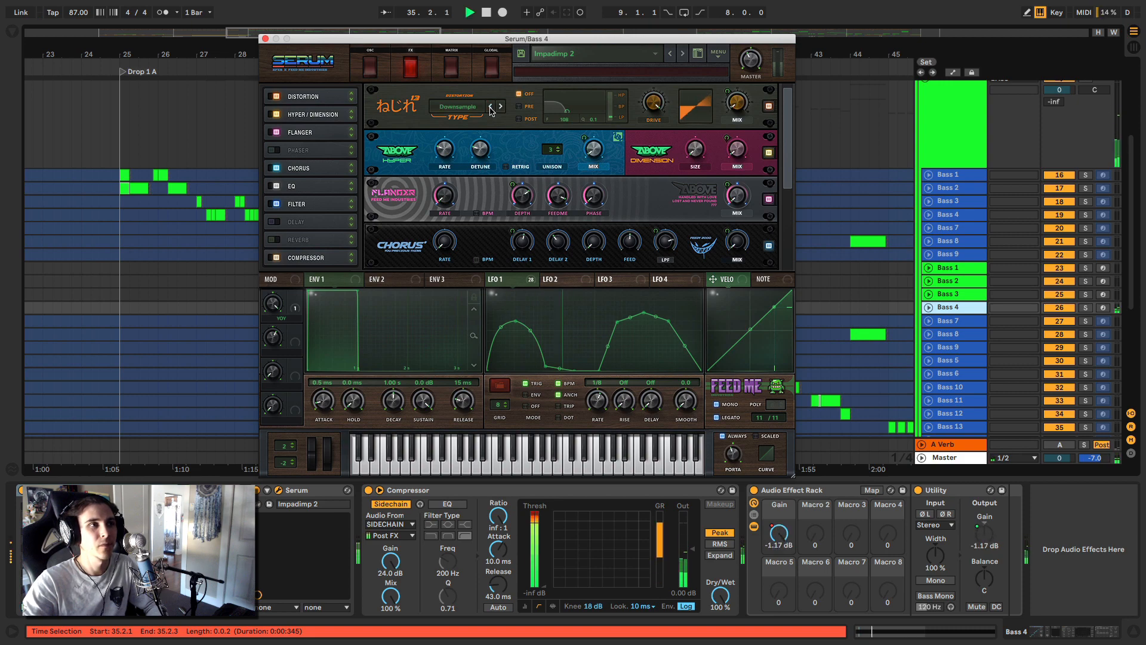
key(space)
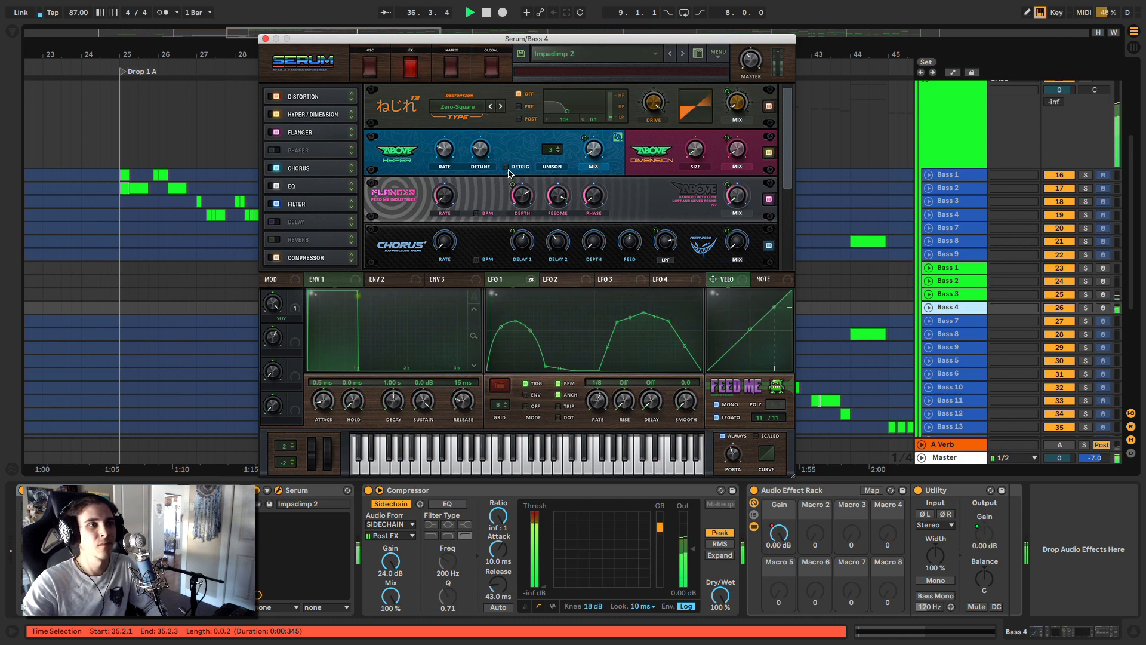
click(266, 38)
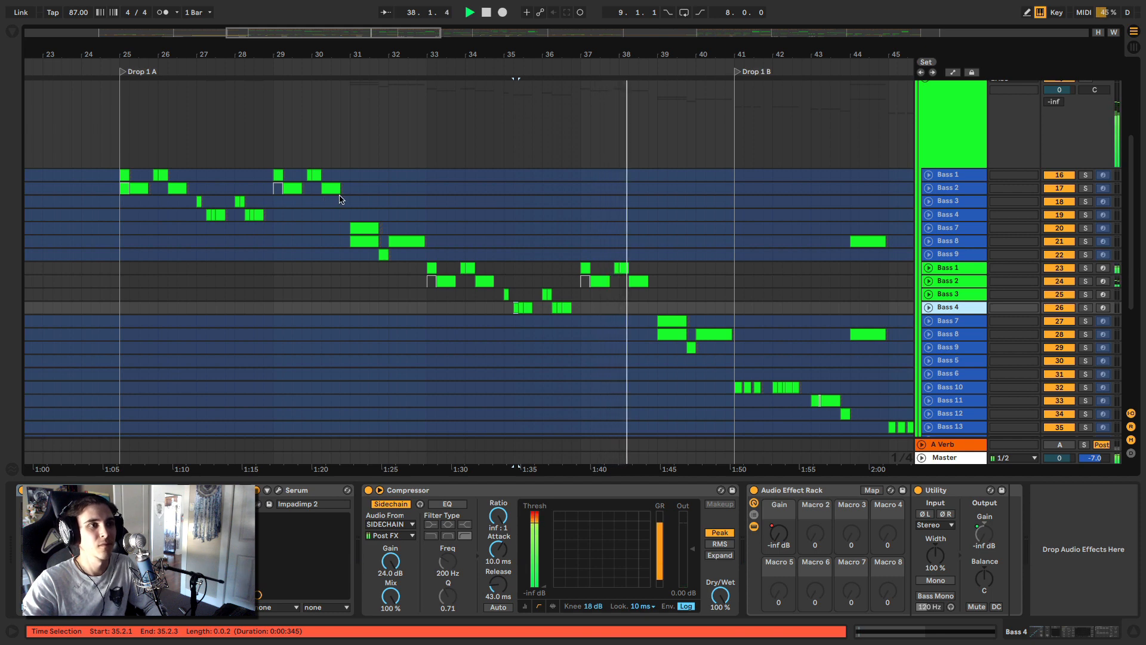
- Play the original bass section from bar 25 at Drop 1 A for comparison
key(space)
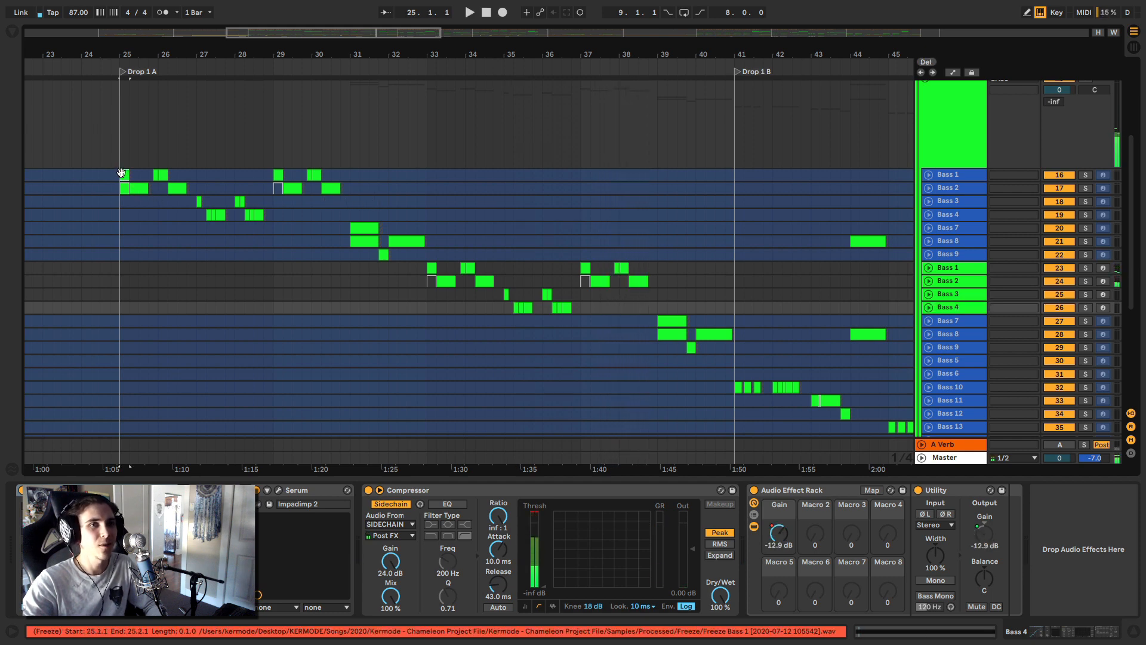
click(122, 173)
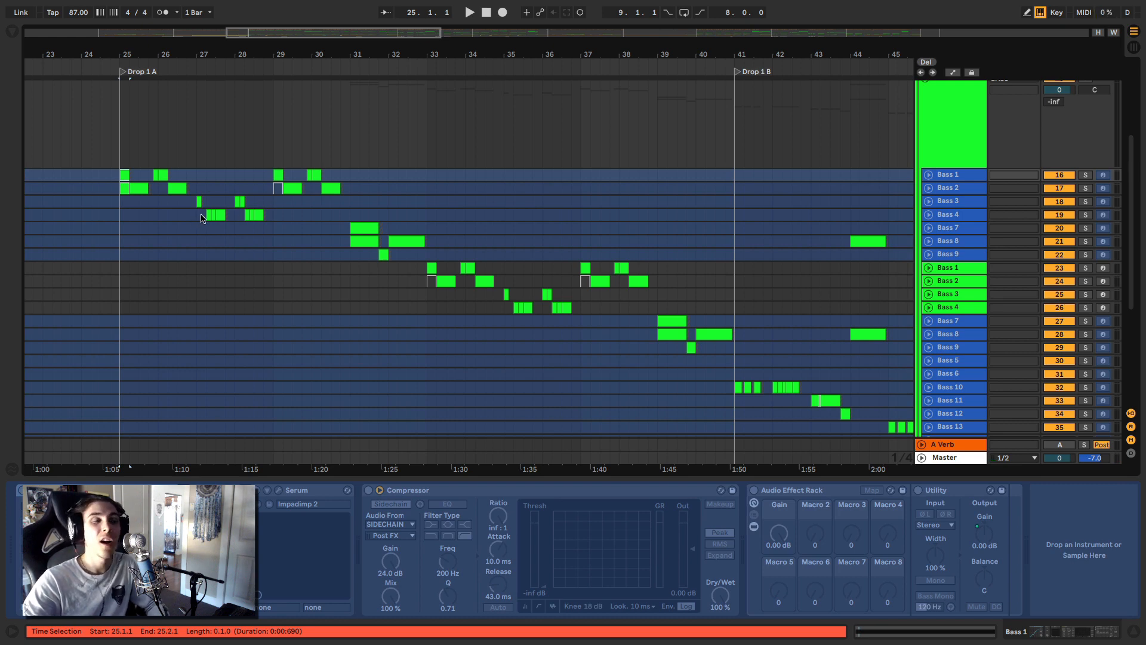
key(space)
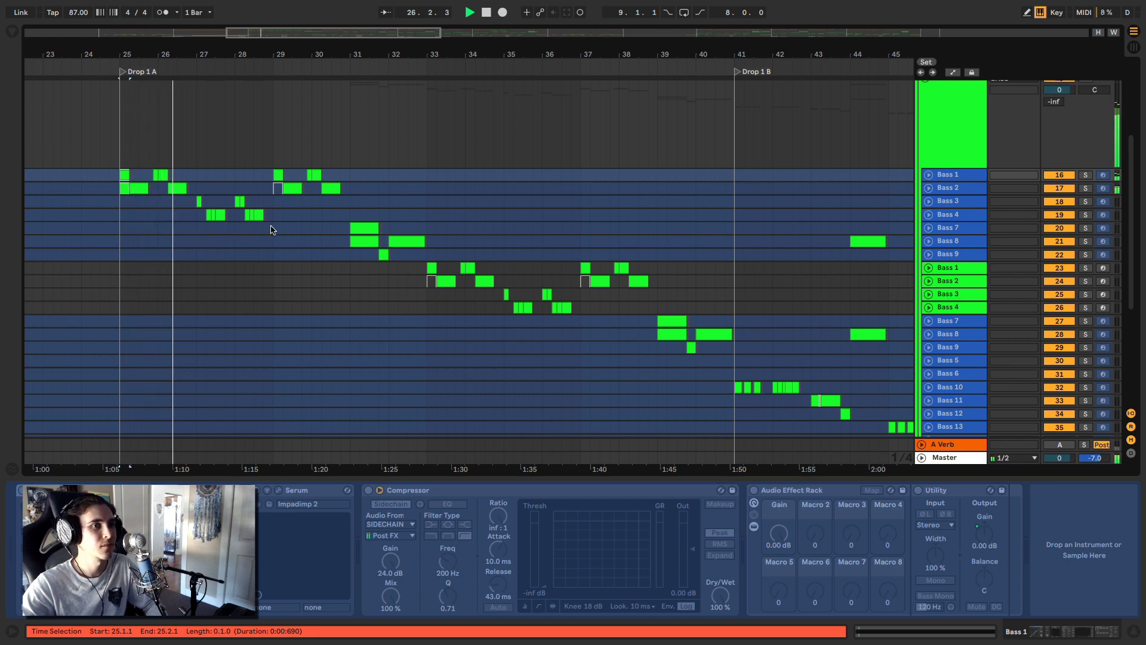
key(space)
- Play the altered bass variation from bar 33, checking the duplicated Bass 3 and Bass 4 clips
click(426, 132)
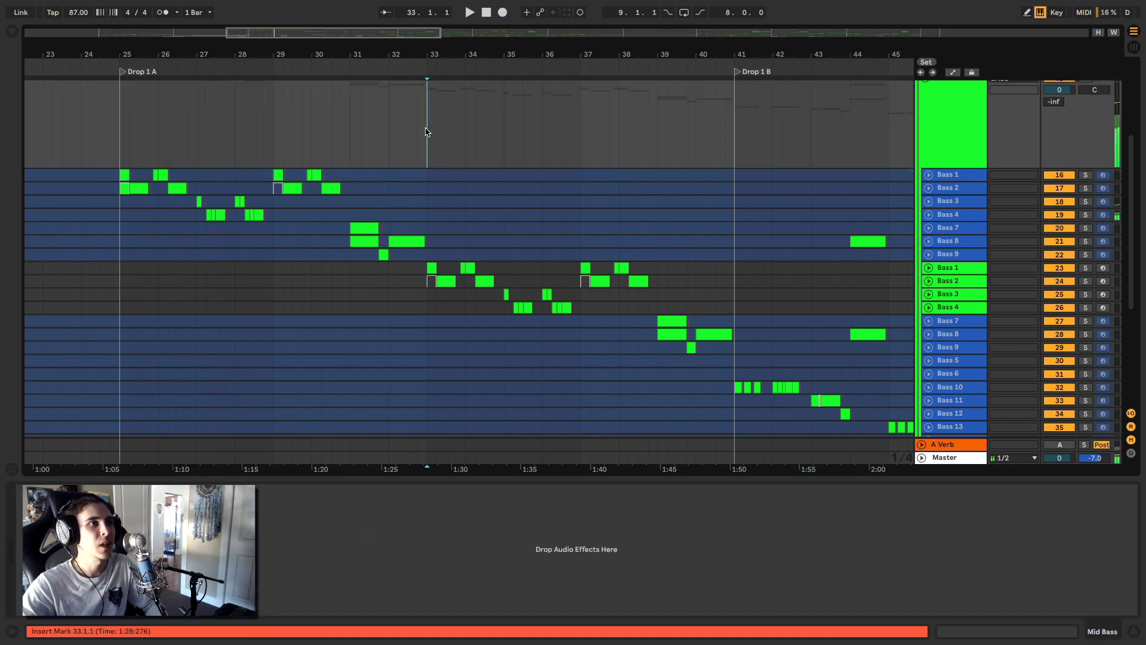
key(space)
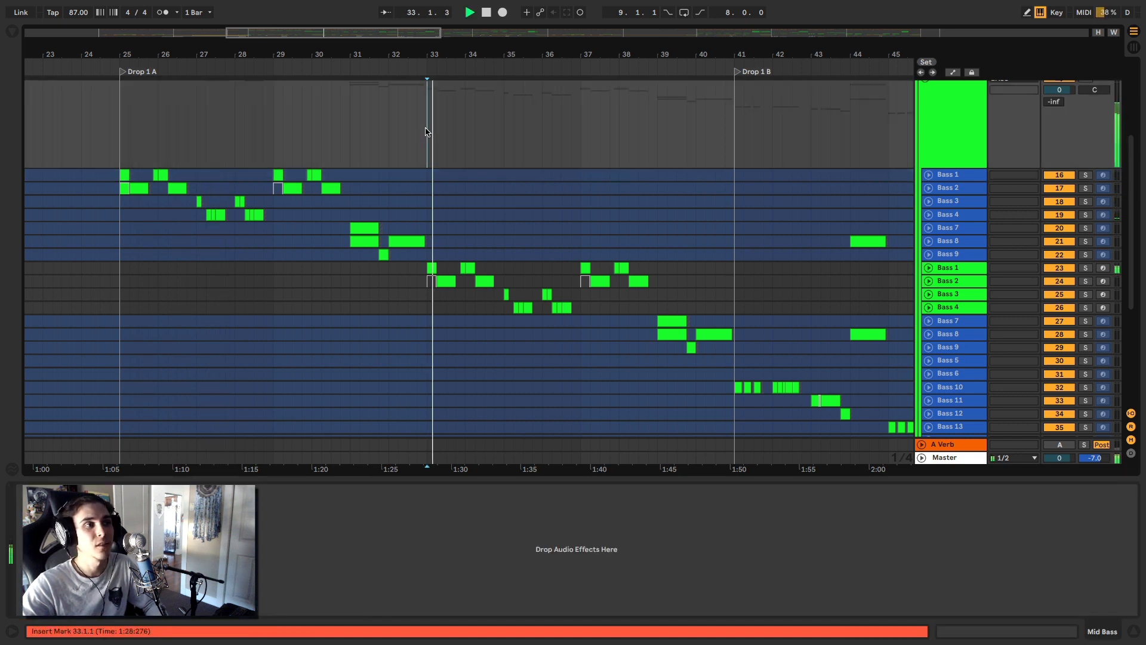
click(506, 294)
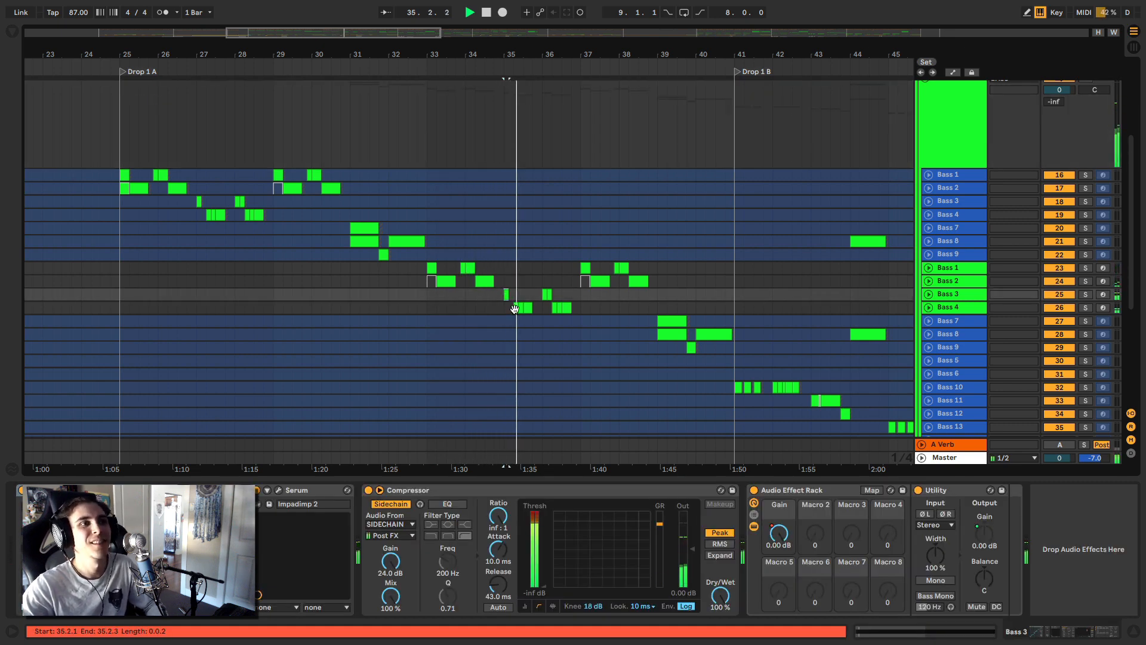
click(521, 307)
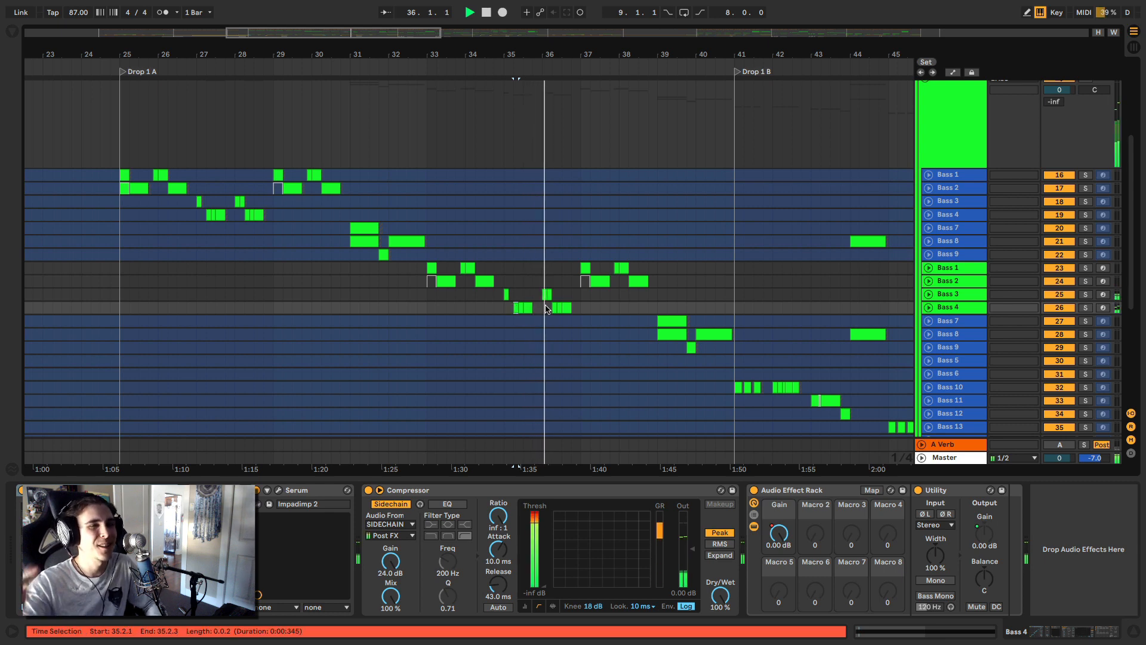
key(space)
- Show the full arrangement and audition the bass in the Drop 2 sections through Drop 2 C
drag(655, 53, 653, 7)
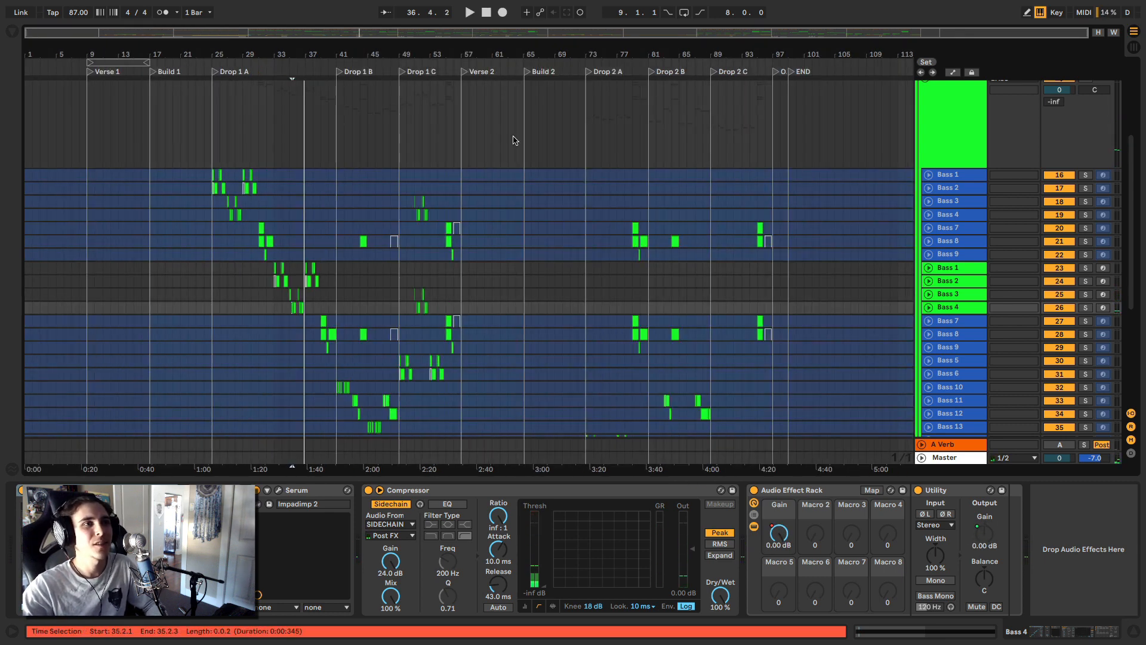
click(585, 136)
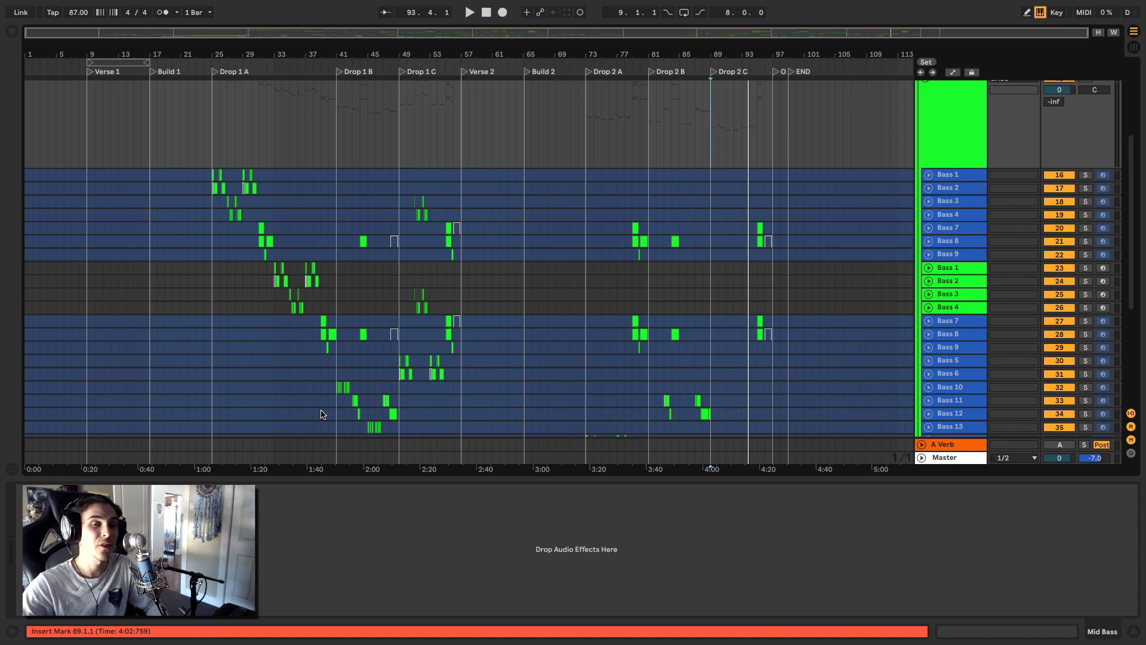
- Switch to the other project and play its Drop 1 A from bar 25, focusing on the bass arrangement
click(321, 385)
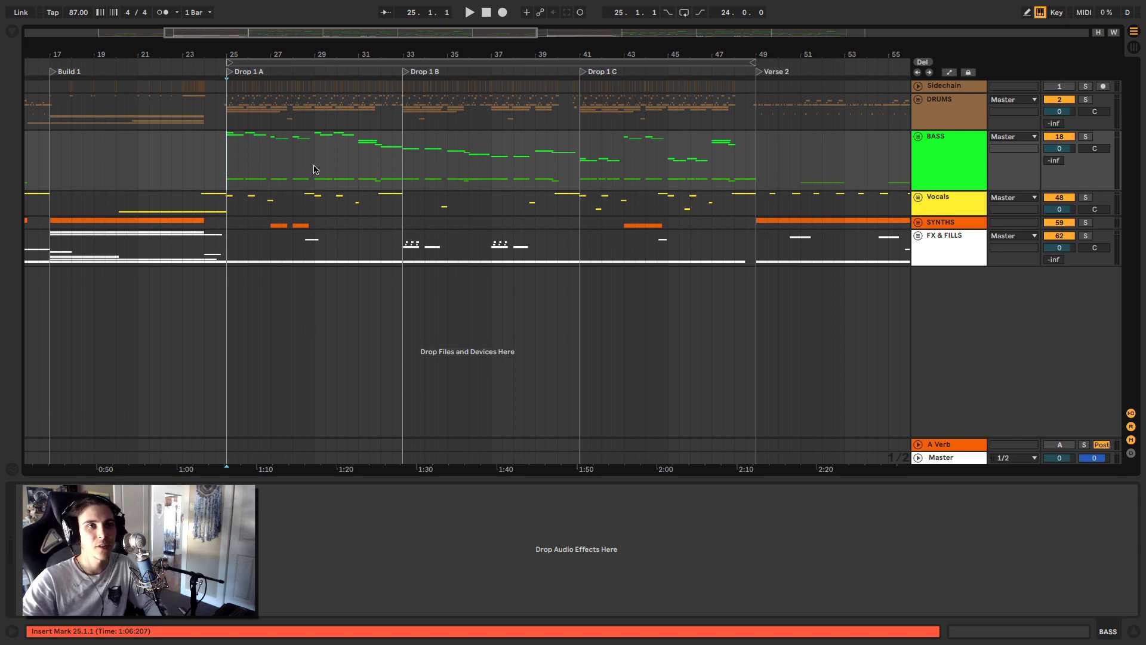
key(space)
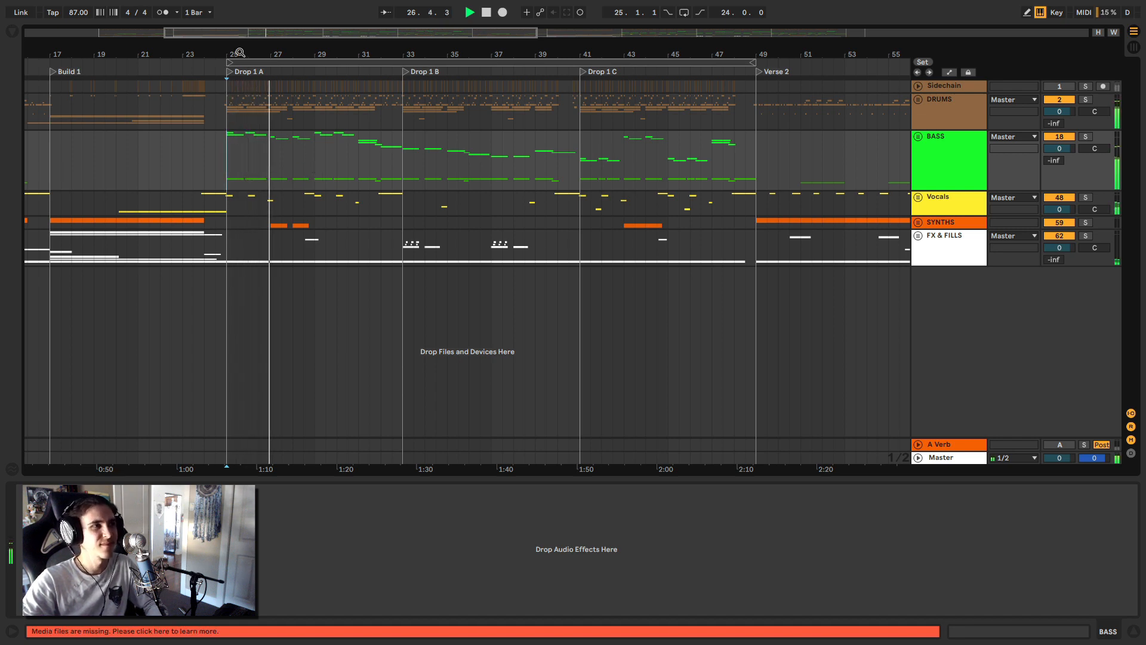
key(plus)
key(plus)
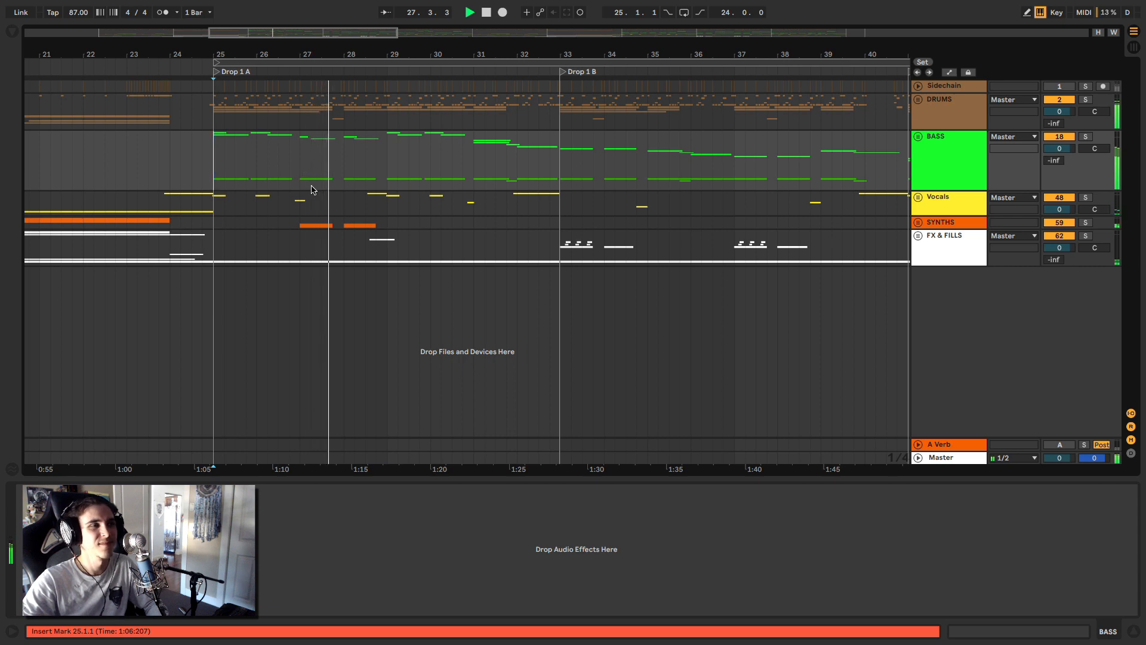